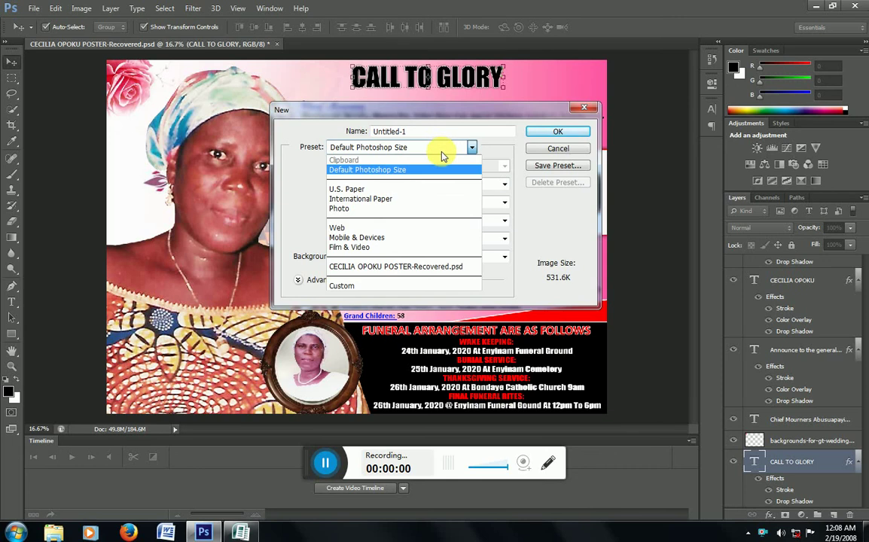
# Create a new DL-size (110 × 220 mm) document from the International Paper preset
pyautogui.click(415, 199)
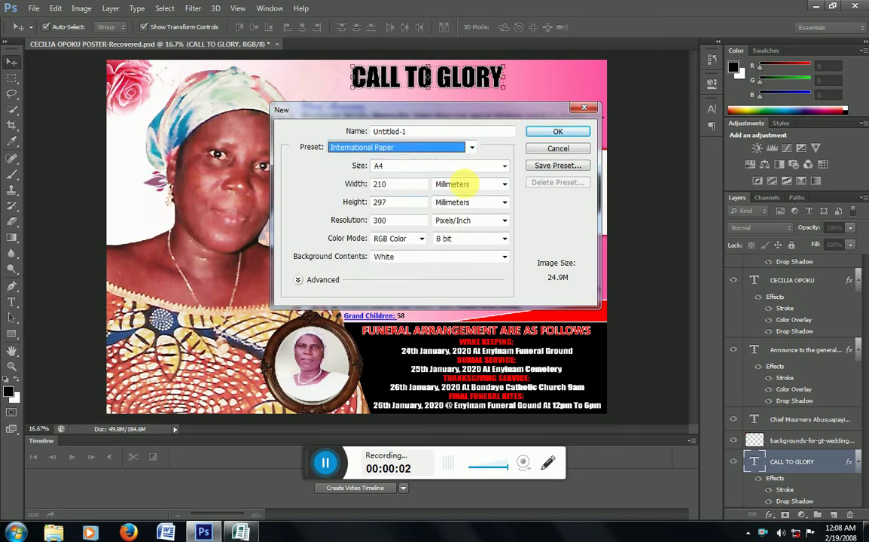
pyautogui.click(473, 167)
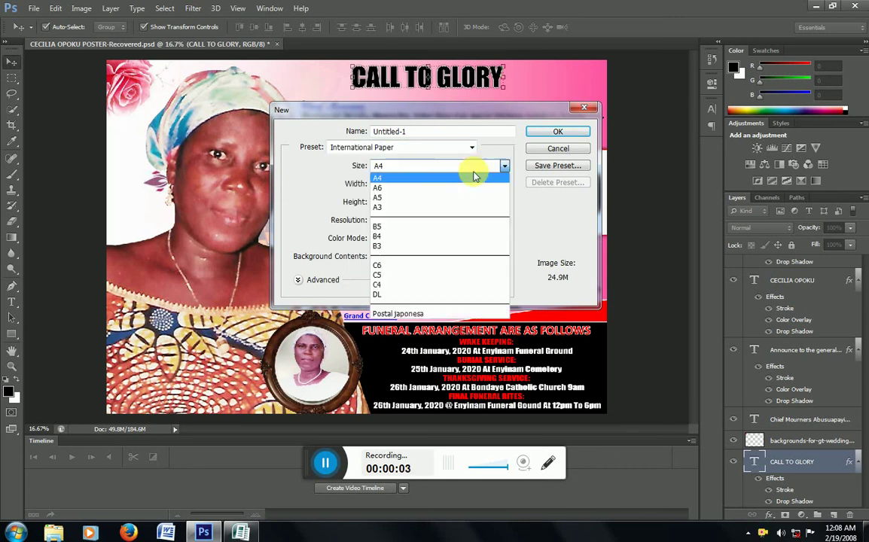
pyautogui.click(430, 295)
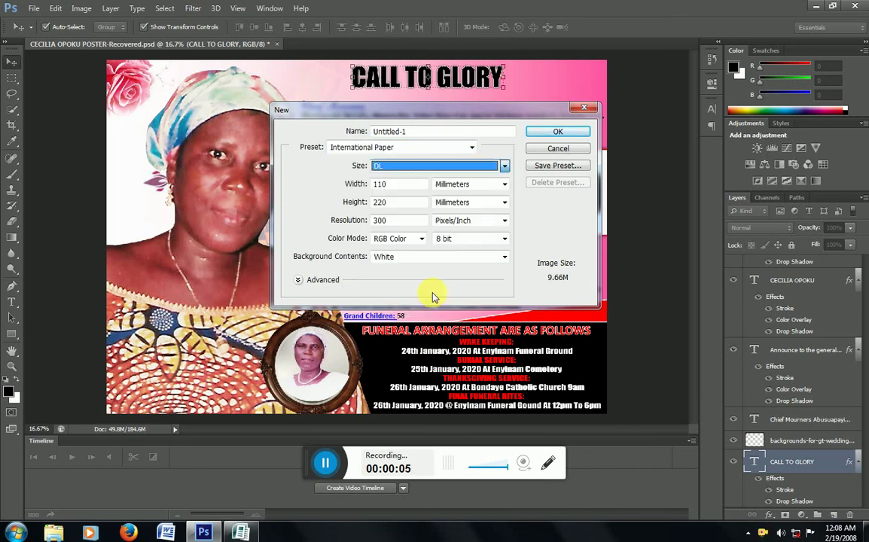
pyautogui.click(555, 134)
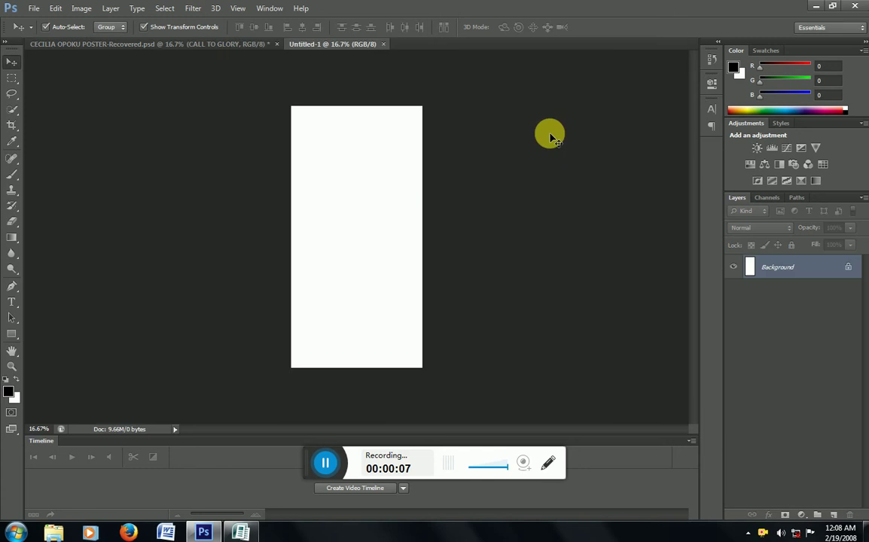
# Rotate the new canvas 90° clockwise to landscape and zoom to 33.3%
pyautogui.click(80, 8)
pyautogui.moveTo(103, 119)
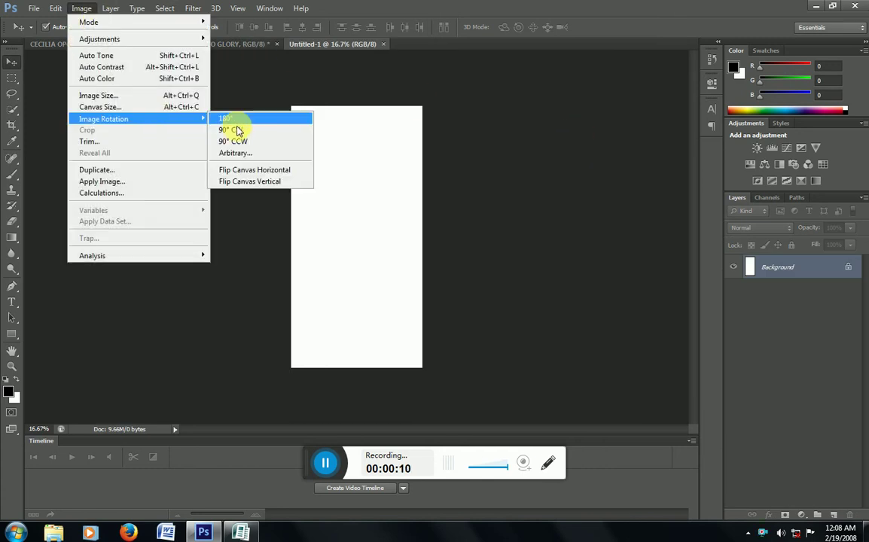
pyautogui.click(238, 131)
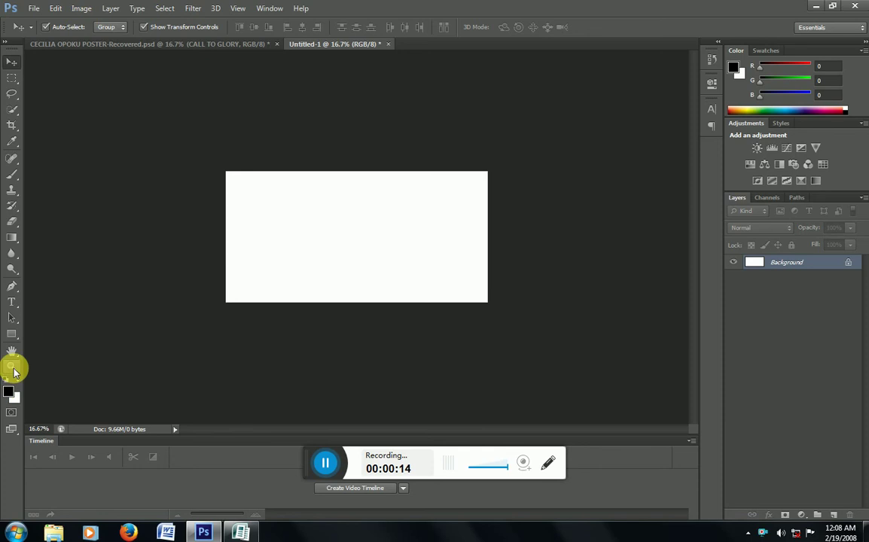
pyautogui.click(12, 367)
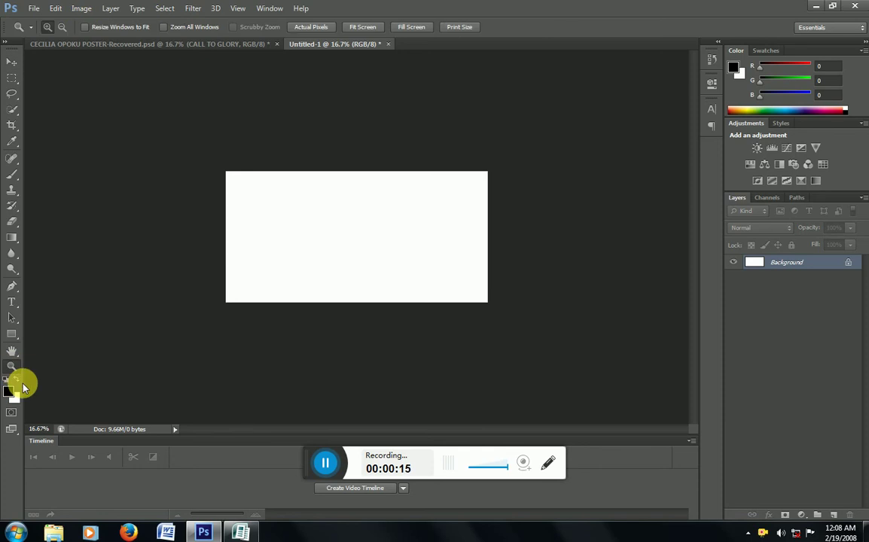
pyautogui.click(334, 227)
pyautogui.click(334, 228)
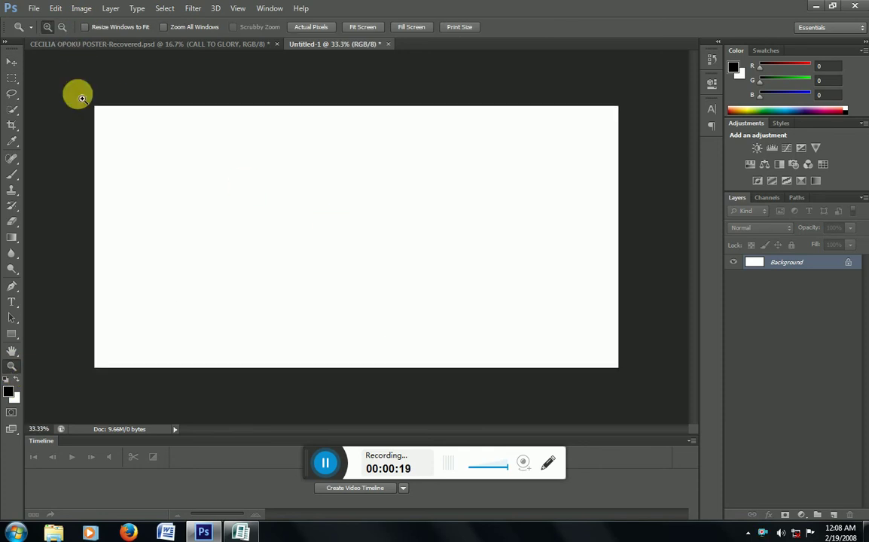
pyautogui.click(12, 61)
# Drag the woman's portrait photo from the poster into the new banner
pyautogui.click(87, 43)
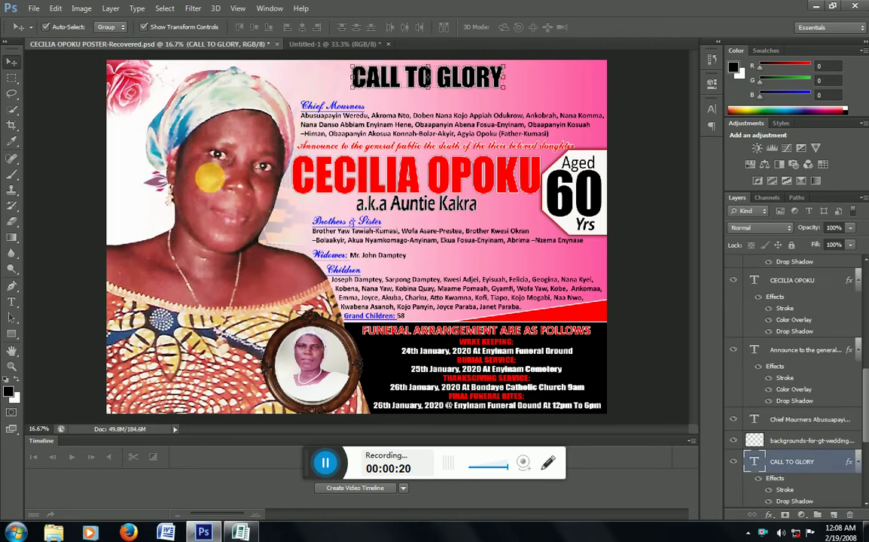
pyautogui.moveTo(308, 47); pyautogui.dragTo(205, 172)
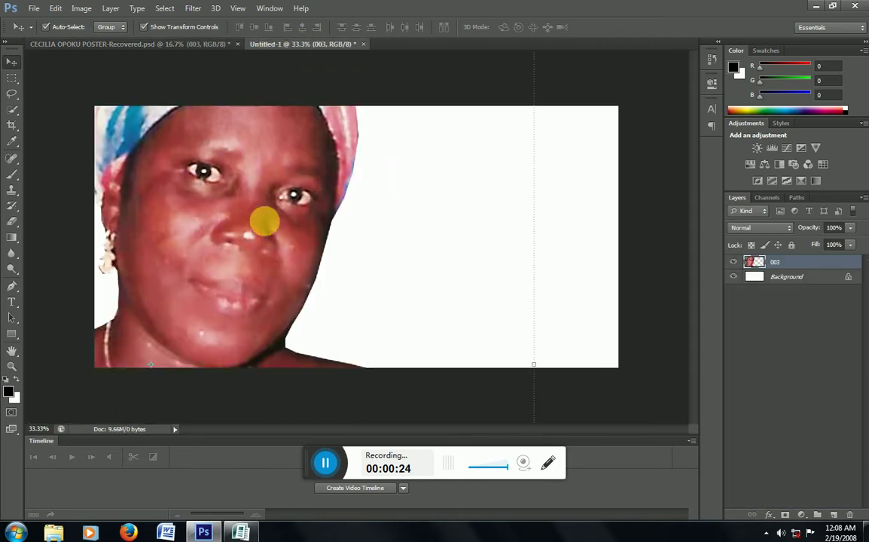
pyautogui.moveTo(264, 221); pyautogui.dragTo(336, 237)
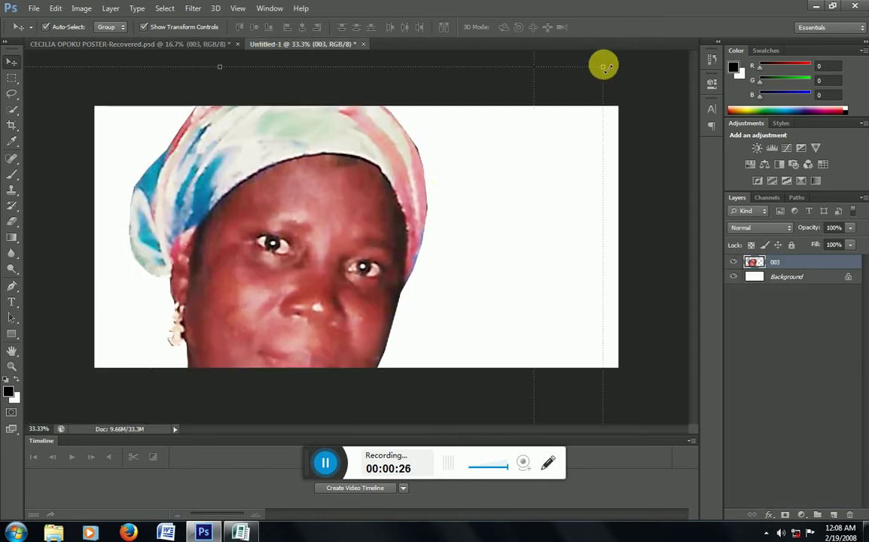
# Scale the portrait to about 37% at the banner's left, then select the poster's Chief Mourners layer
pyautogui.moveTo(605, 68); pyautogui.dragTo(336, 244)
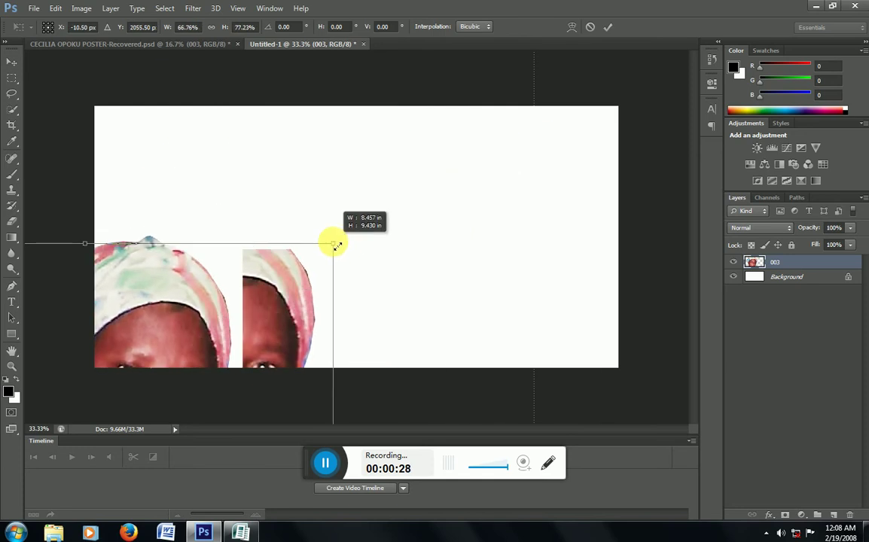
pyautogui.moveTo(336, 244)
pyautogui.mouseDown()
pyautogui.moveTo(469, 88)
pyautogui.moveTo(400, 249)
pyautogui.mouseUp()
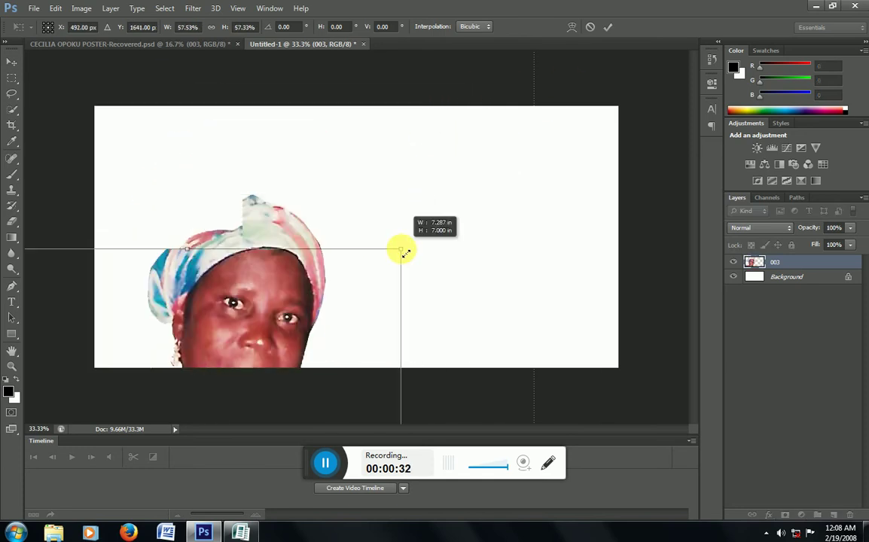
pyautogui.moveTo(273, 254); pyautogui.dragTo(307, 69)
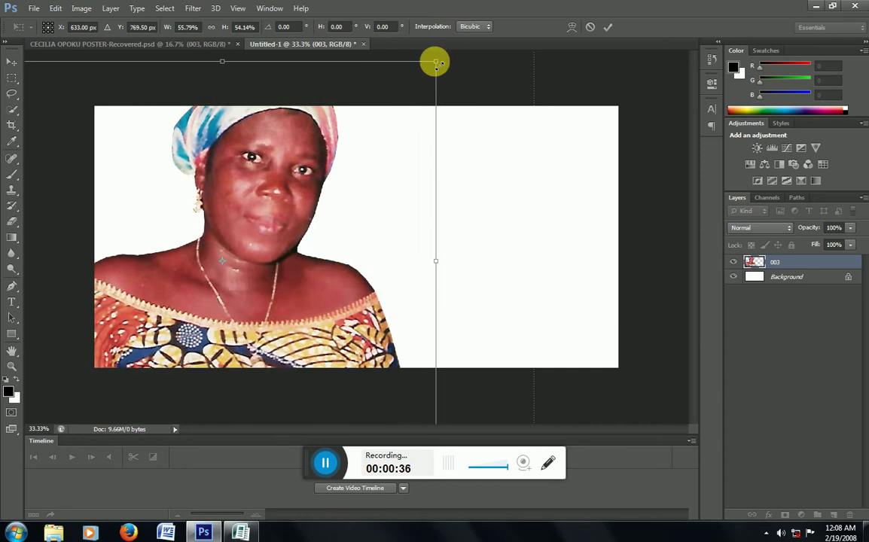
pyautogui.moveTo(435, 64)
pyautogui.mouseDown()
pyautogui.moveTo(216, 244)
pyautogui.moveTo(258, 170)
pyautogui.moveTo(218, 175)
pyautogui.mouseUp()
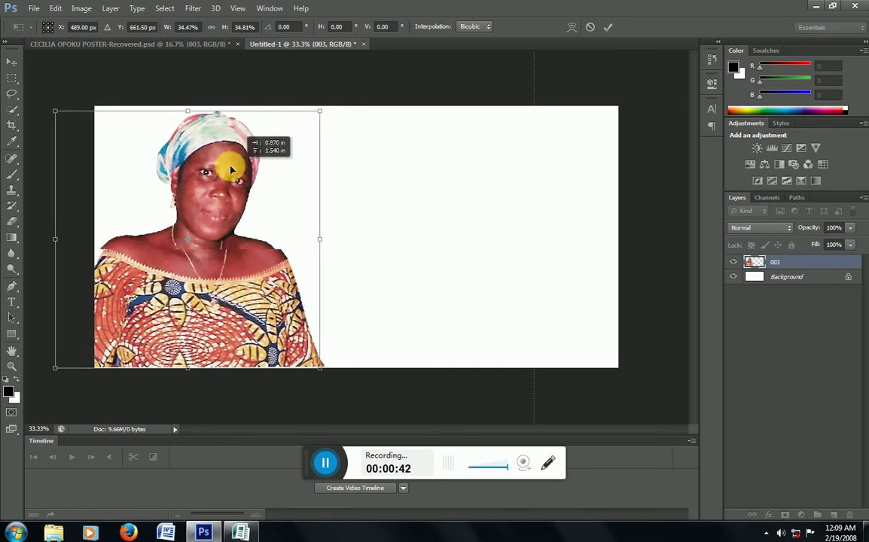
pyautogui.moveTo(312, 371); pyautogui.dragTo(331, 397)
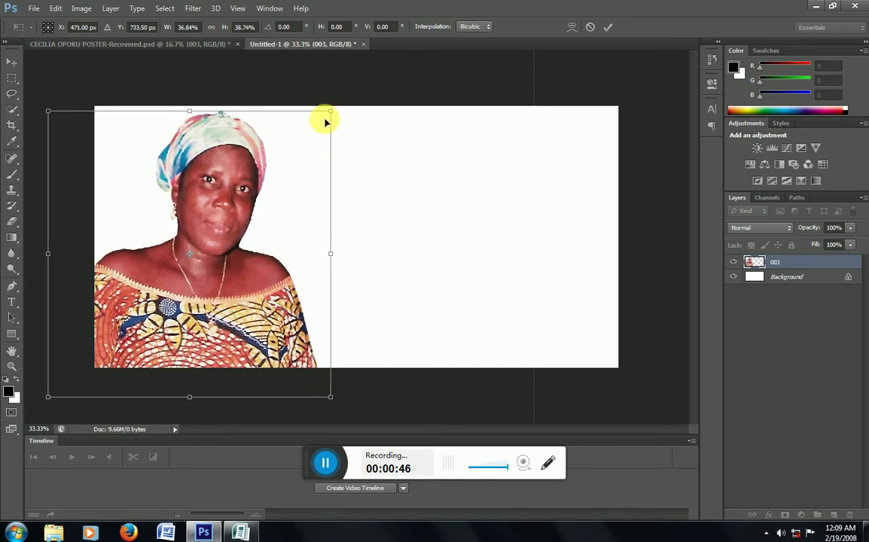
pyautogui.press('Return')
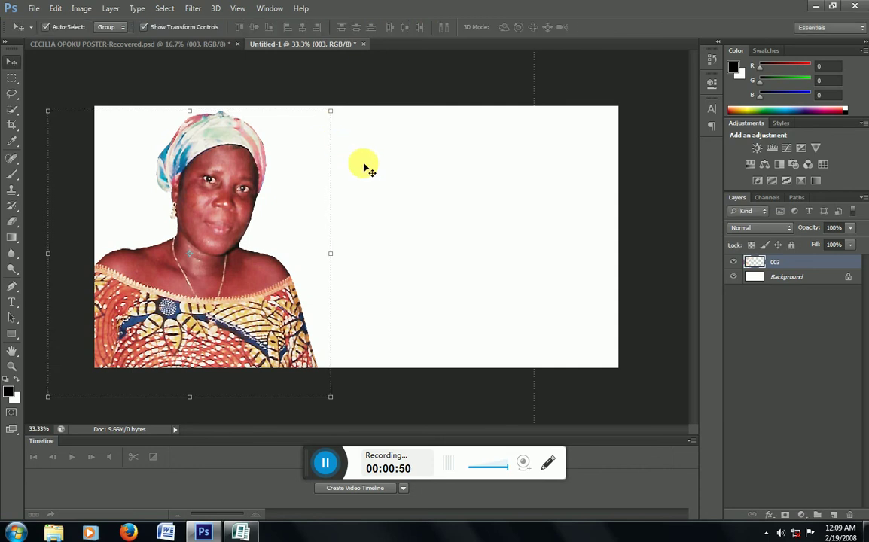
pyautogui.click(110, 43)
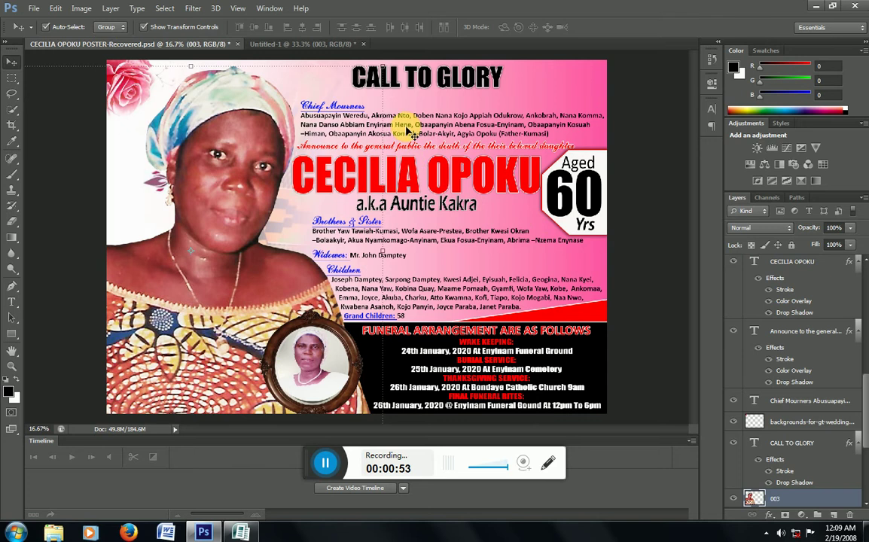
pyautogui.click(370, 121)
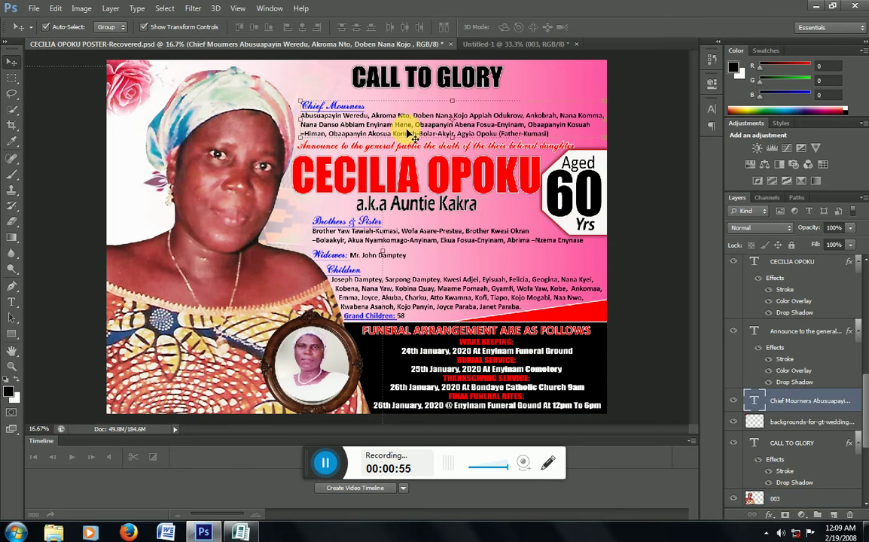
# Copy the Chief Mourners text into the banner and set it to 12 pt
pyautogui.moveTo(407, 120)
pyautogui.mouseDown()
pyautogui.moveTo(491, 47)
pyautogui.moveTo(484, 187)
pyautogui.mouseUp()
pyautogui.click(12, 302)
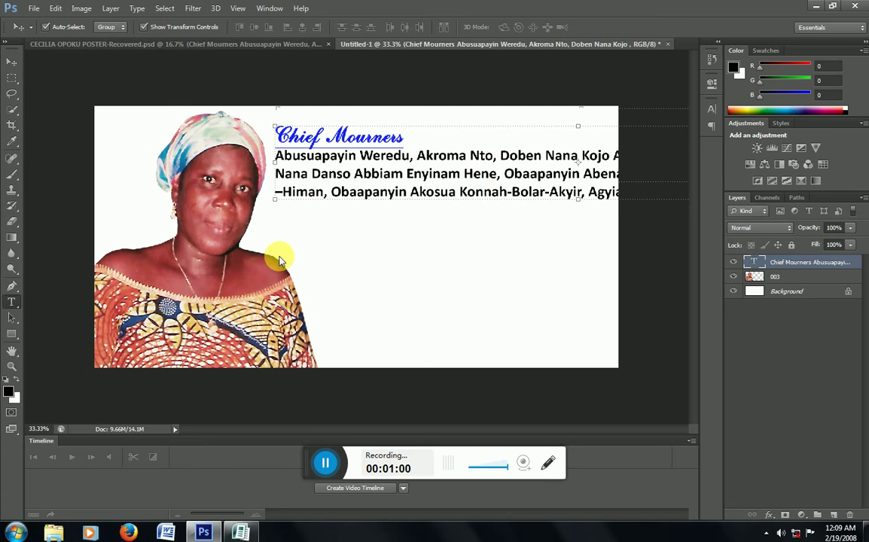
pyautogui.click(332, 175)
pyautogui.hotkey('ctrl', 'a')
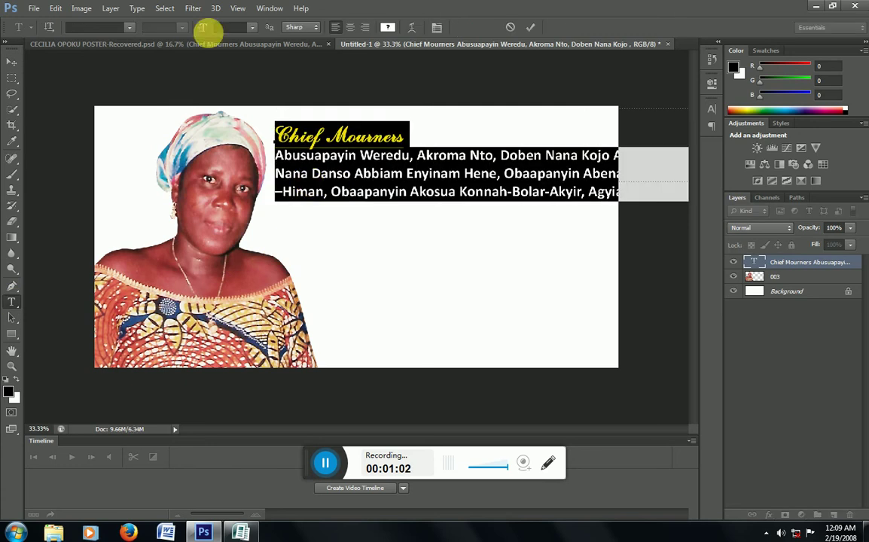
pyautogui.click(251, 28)
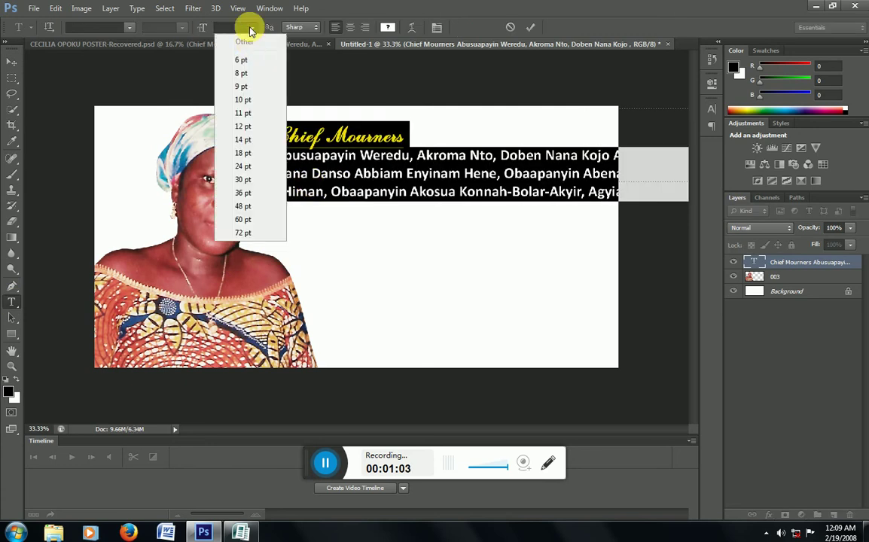
pyautogui.click(242, 140)
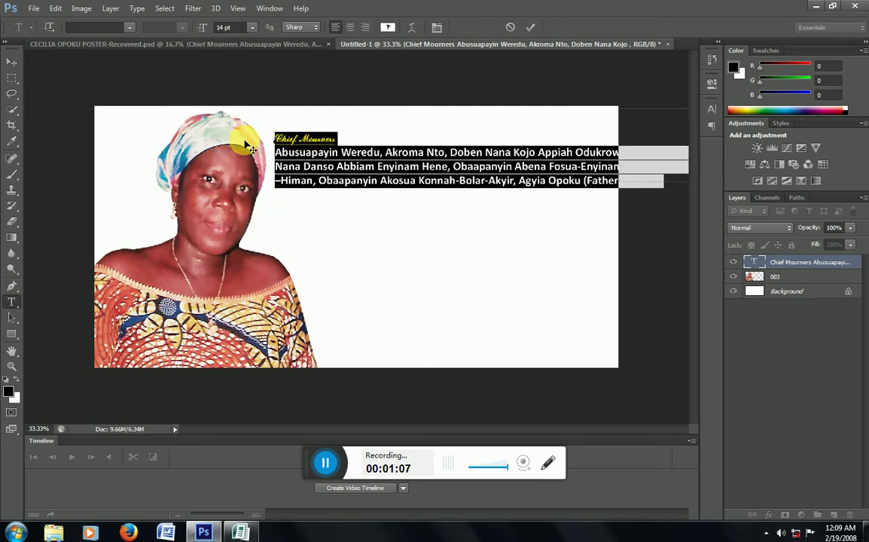
pyautogui.click(252, 28)
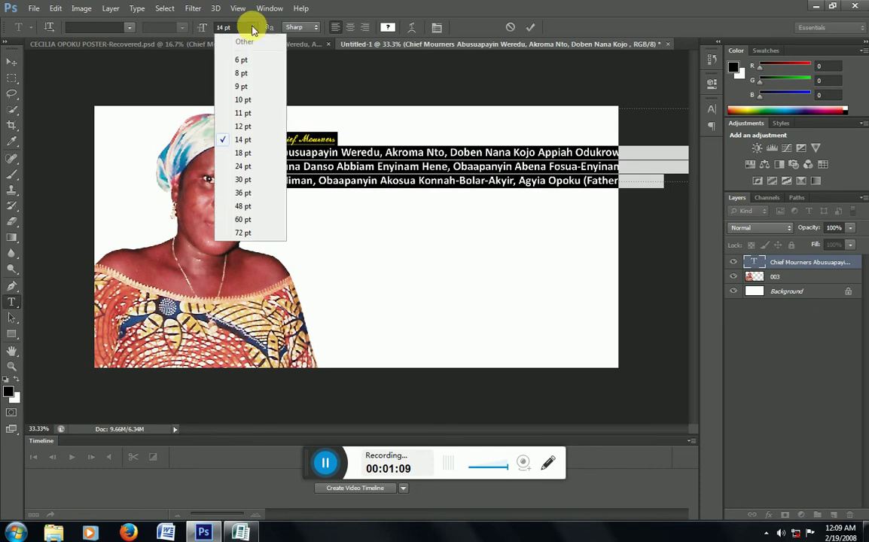
pyautogui.click(243, 127)
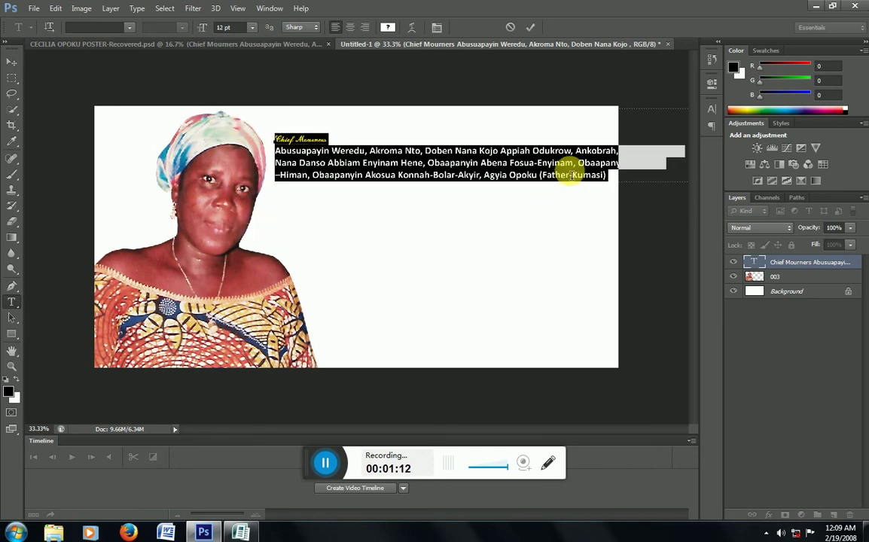
# Add a mourner's name, rewrap the list onto four lines, and nudge it up-left
pyautogui.click(622, 156)
pyautogui.press('Return')
pyautogui.write('Nana Komma.')
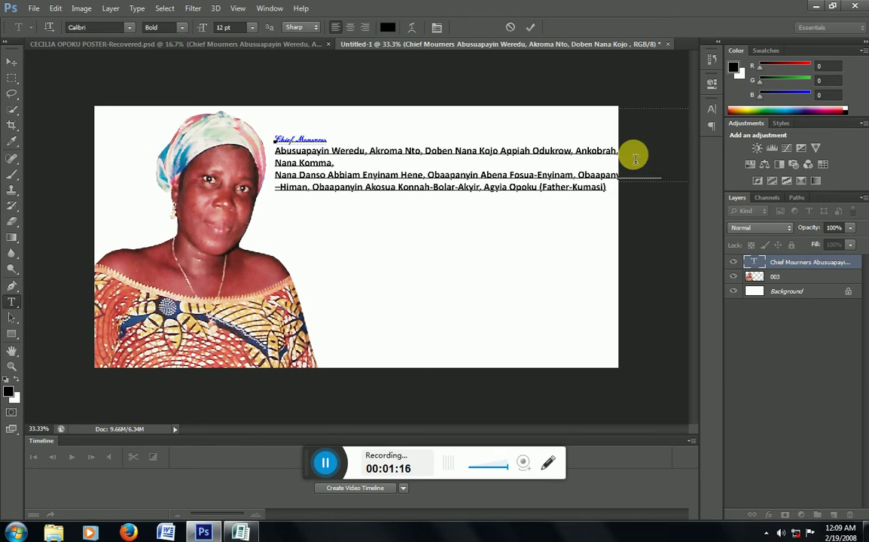
pyautogui.press('Delete')
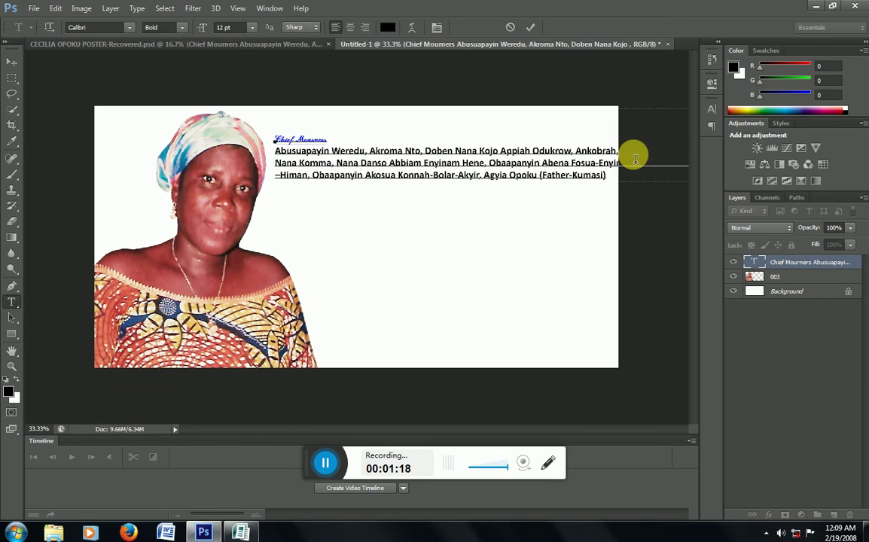
pyautogui.press('Return')
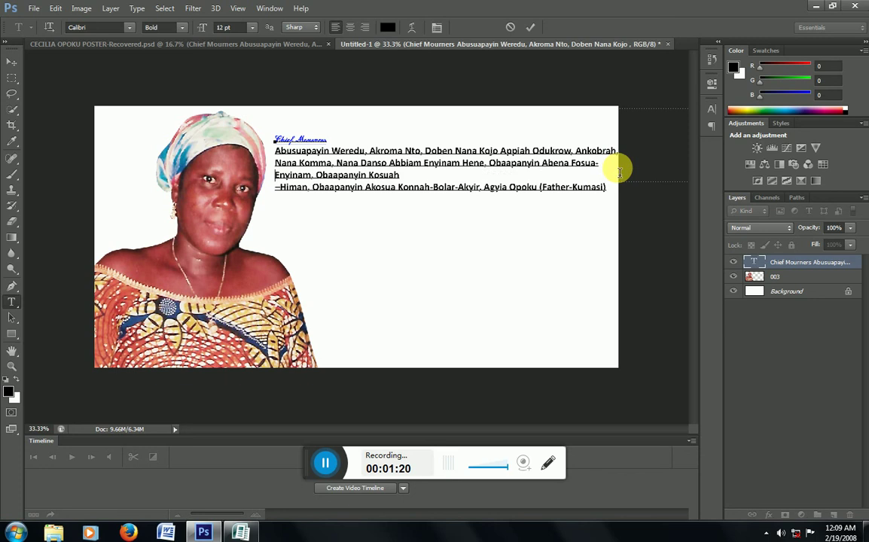
pyautogui.press('BackSpace')
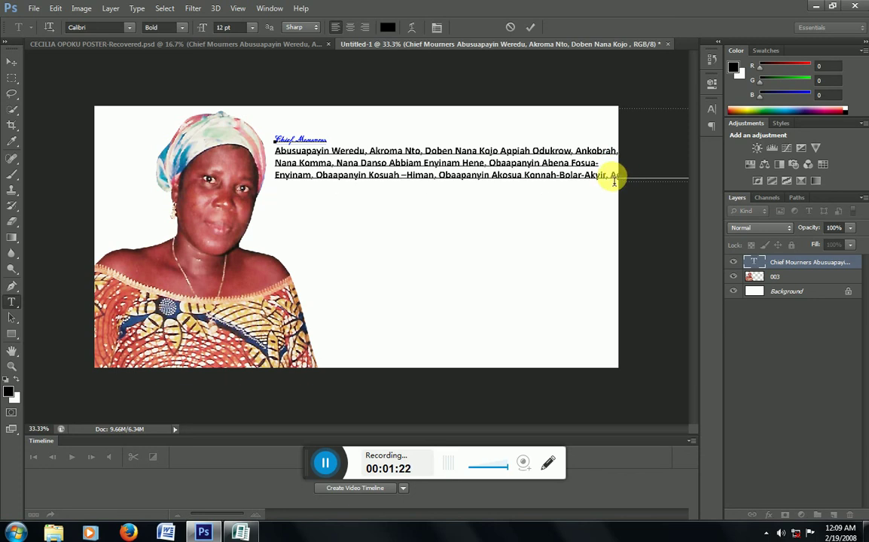
pyautogui.press('Return')
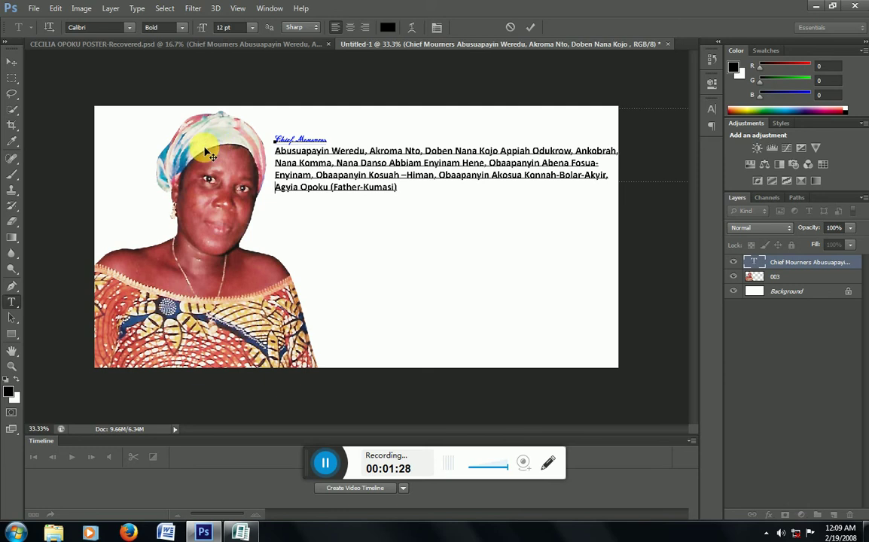
pyautogui.click(11, 61)
pyautogui.moveTo(473, 149)
pyautogui.mouseDown()
pyautogui.moveTo(476, 138)
pyautogui.moveTo(475, 148)
pyautogui.mouseUp()
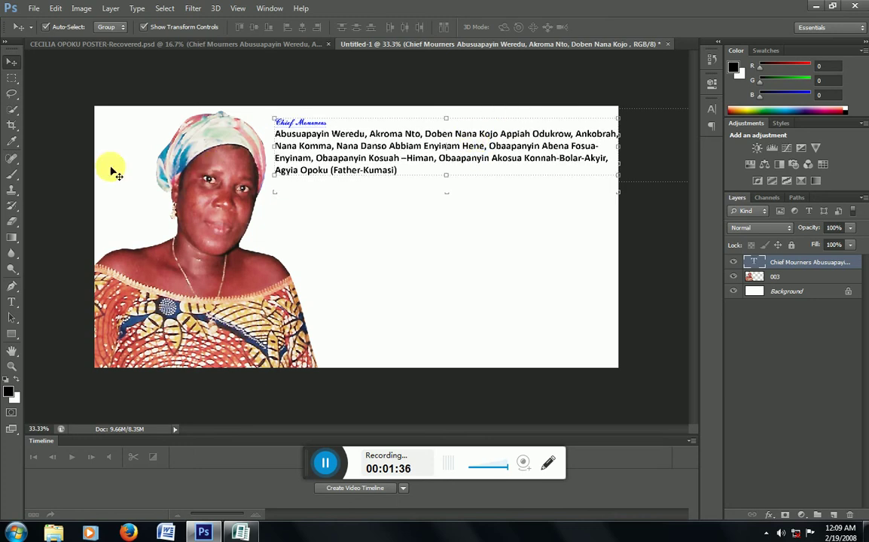
pyautogui.click(11, 334)
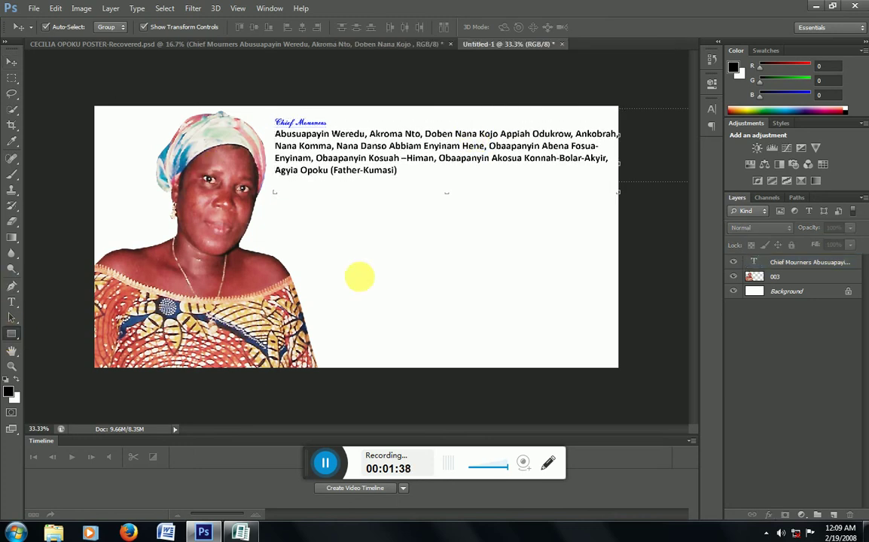
pyautogui.moveTo(628, 199); pyautogui.dragTo(391, 202)
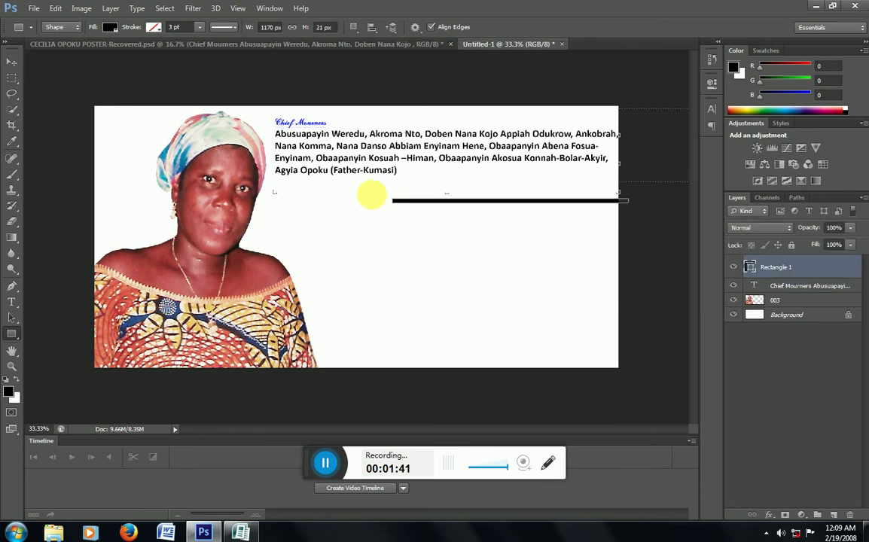
pyautogui.click(13, 64)
pyautogui.hotkey('ctrl', 'z')
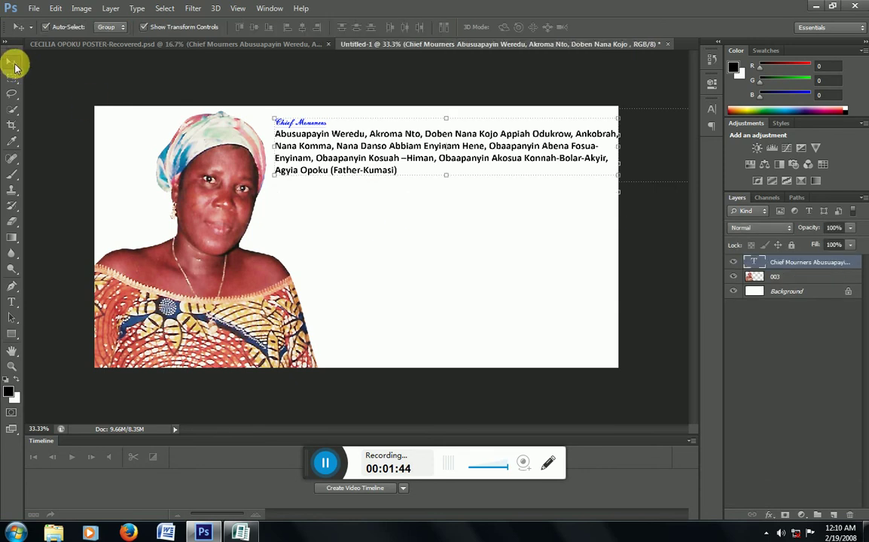
pyautogui.click(475, 234)
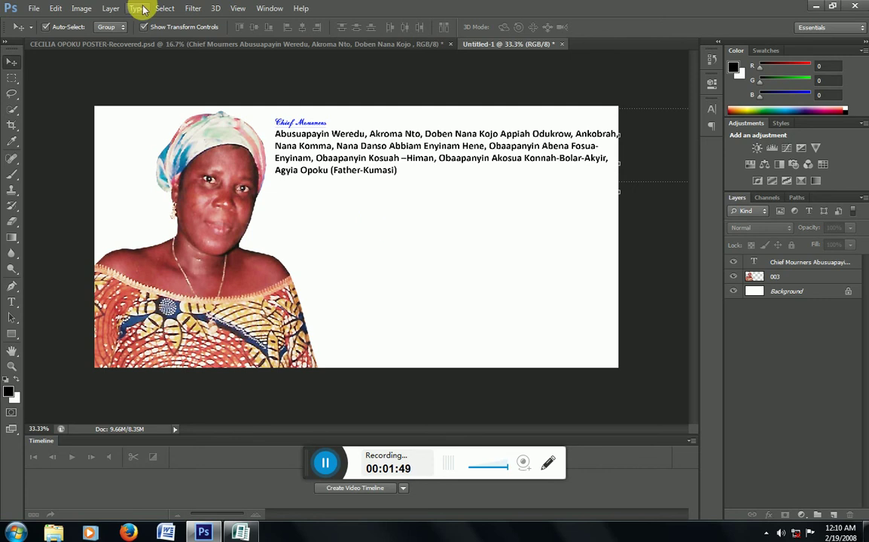
pyautogui.click(183, 47)
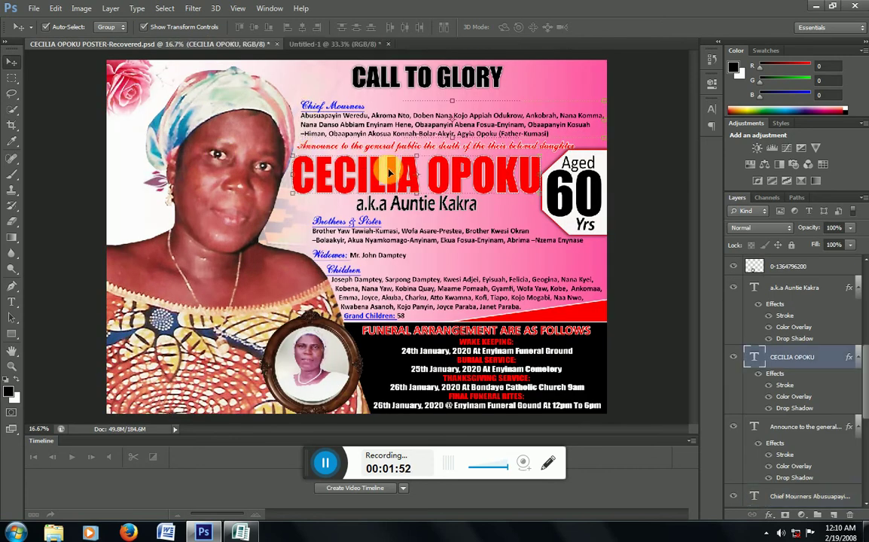
pyautogui.moveTo(348, 170)
pyautogui.mouseDown()
pyautogui.moveTo(343, 59)
pyautogui.moveTo(378, 216)
pyautogui.mouseUp()
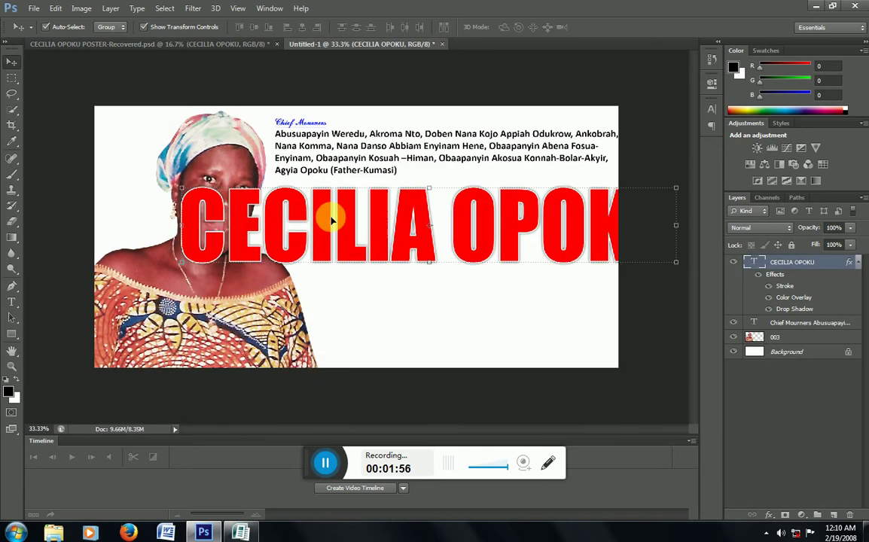
pyautogui.hotkey('ctrl', 't')
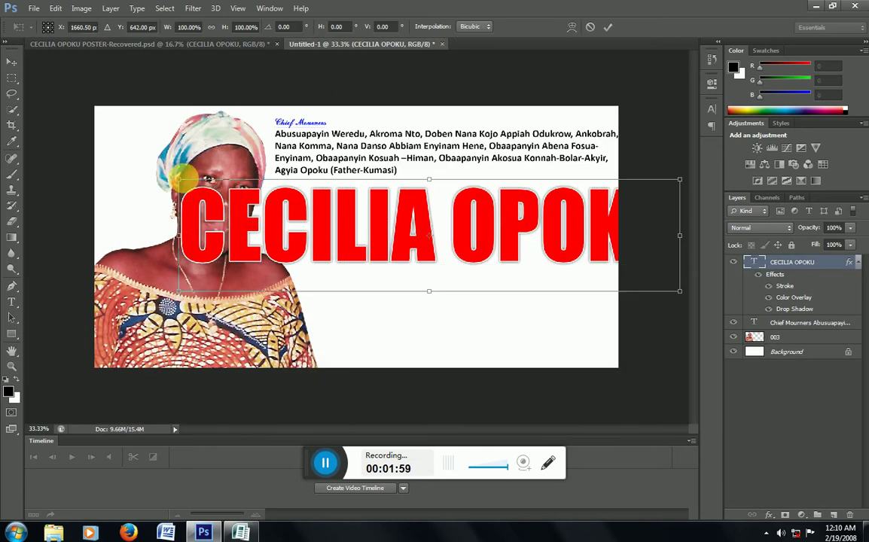
pyautogui.moveTo(179, 180)
pyautogui.mouseDown()
pyautogui.moveTo(332, 237)
pyautogui.moveTo(493, 271)
pyautogui.moveTo(357, 244)
pyautogui.mouseUp()
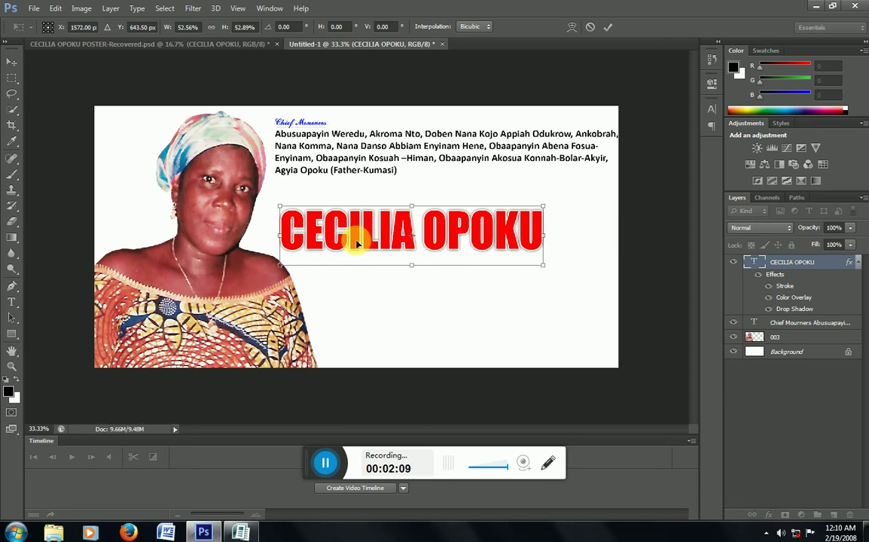
pyautogui.press('Return')
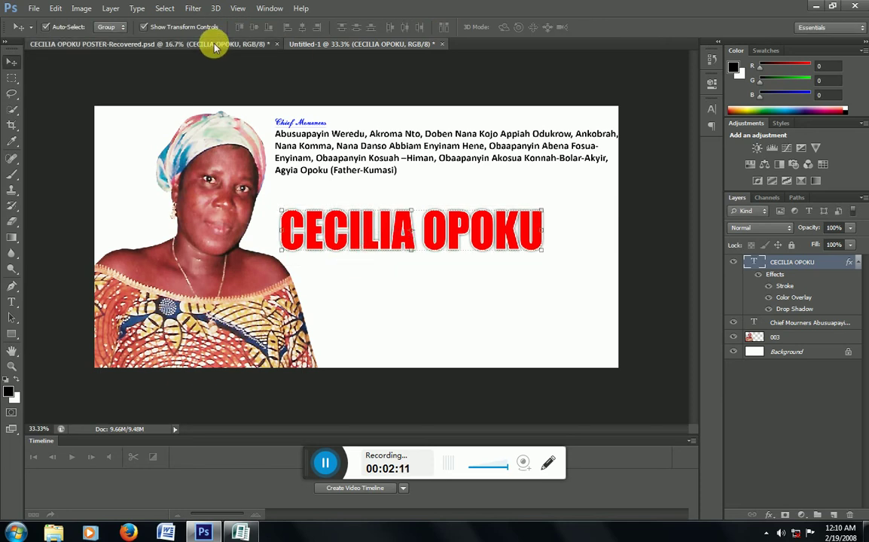
pyautogui.hotkey('ctrl', 'Tab')
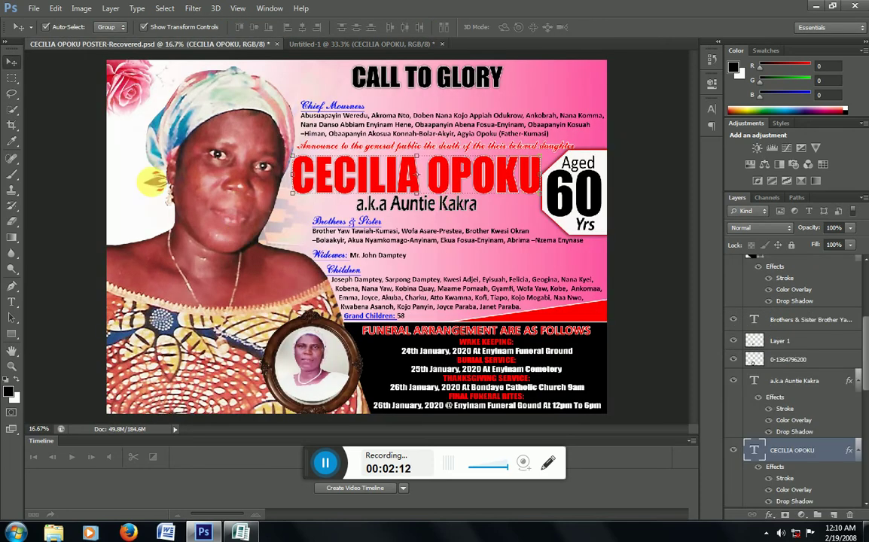
# Select the poster's red announcement line and drop it into the banner
pyautogui.click(64, 186)
pyautogui.click(491, 151)
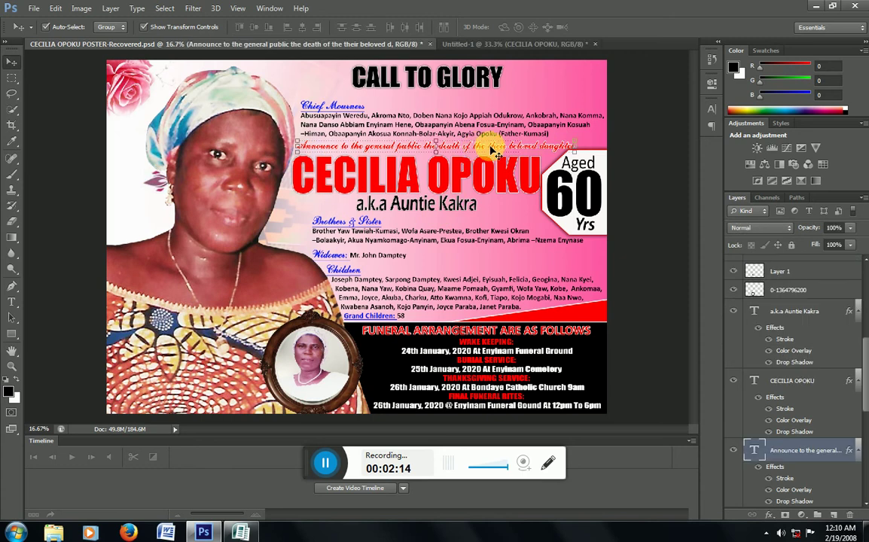
pyautogui.click(527, 44)
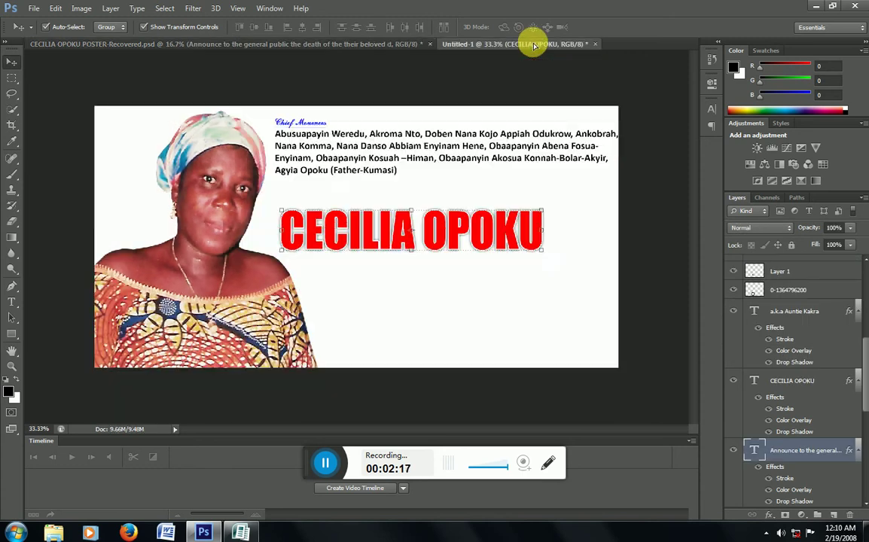
pyautogui.moveTo(531, 187); pyautogui.dragTo(465, 198)
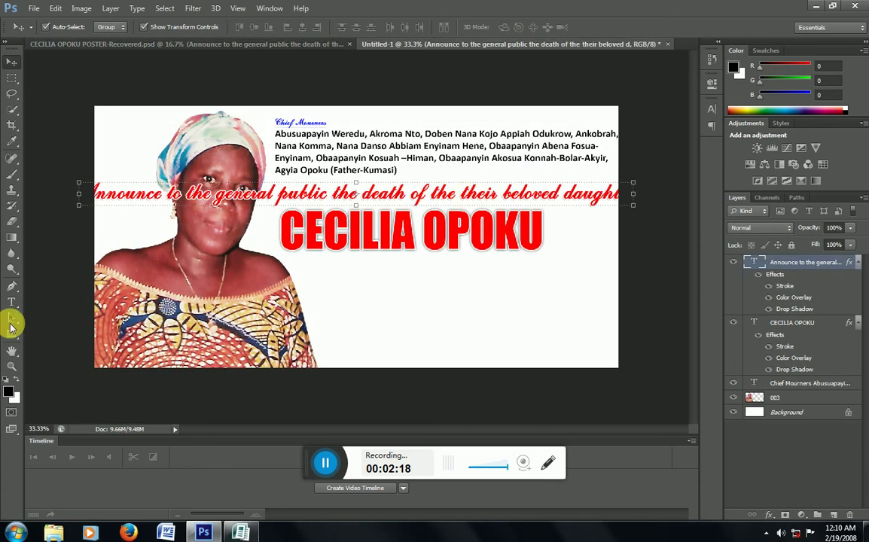
# Set the announcement line's font size to 18 pt
pyautogui.click(12, 301)
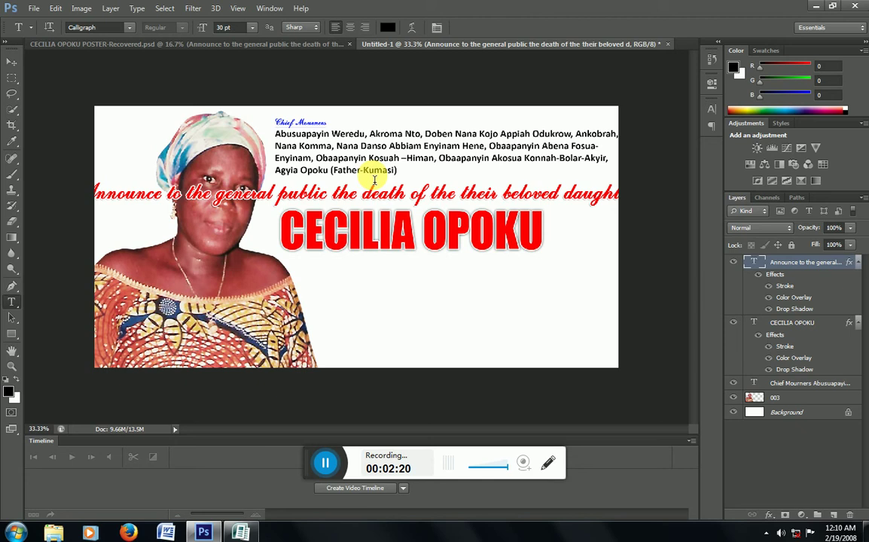
pyautogui.click(354, 192)
pyautogui.hotkey('ctrl', 'a')
pyautogui.click(253, 28)
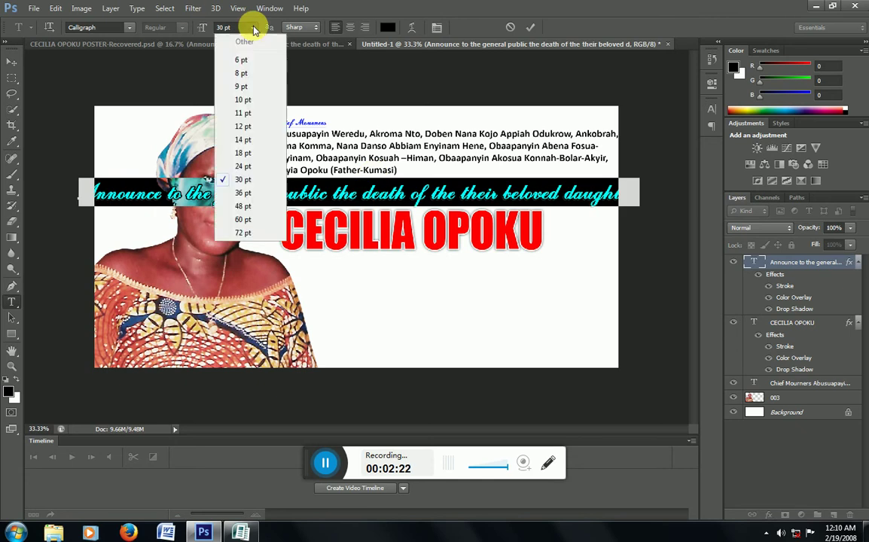
pyautogui.click(243, 153)
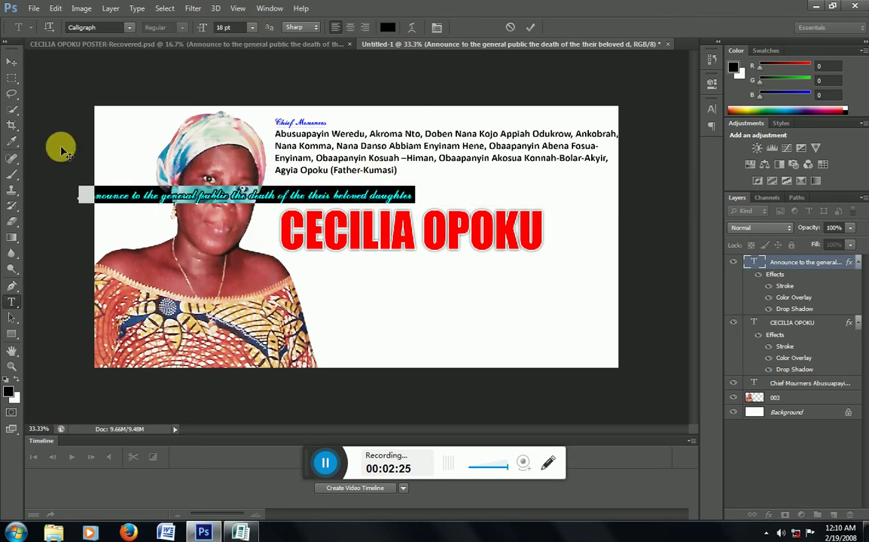
pyautogui.click(11, 63)
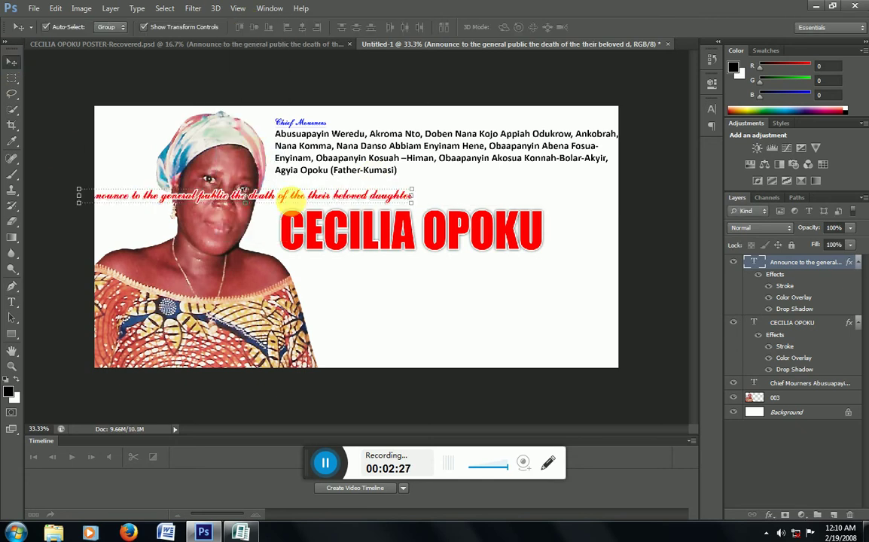
pyautogui.moveTo(302, 189); pyautogui.dragTo(470, 195)
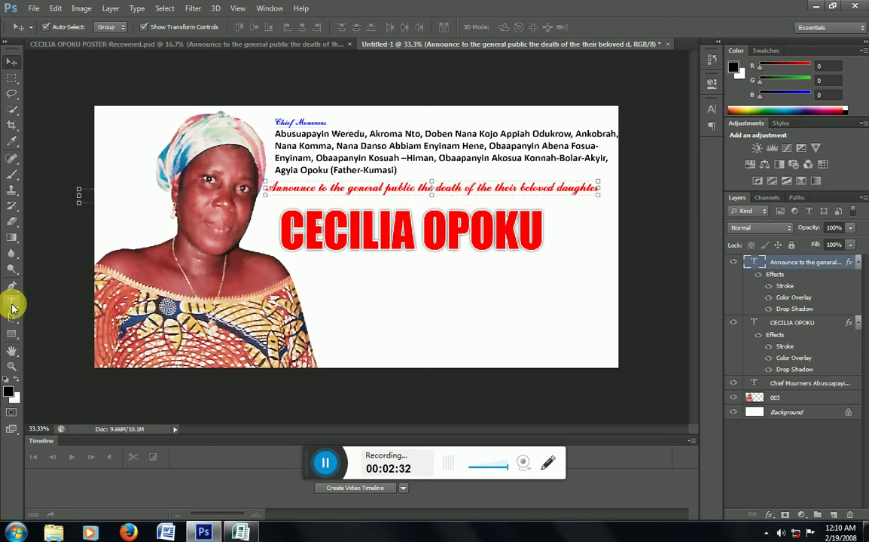
pyautogui.click(11, 302)
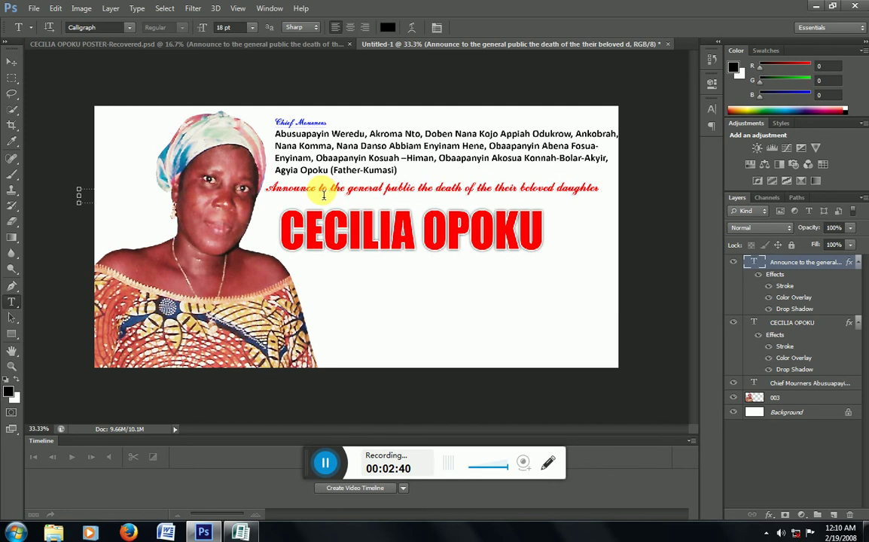
# Rewrite the red script line to 'Invite The Company Ofo', deleting the old announcement wording
pyautogui.click(324, 192)
pyautogui.moveTo(320, 188); pyautogui.dragTo(449, 195)
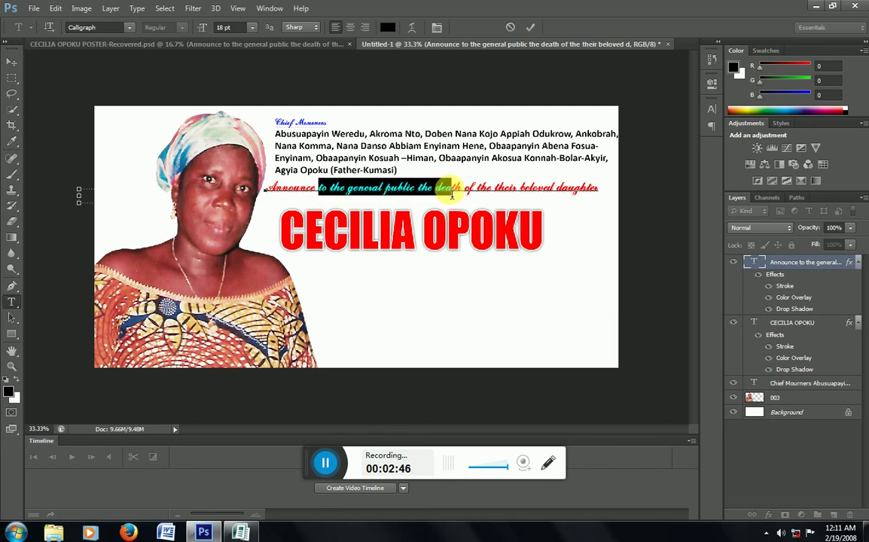
pyautogui.moveTo(452, 194); pyautogui.dragTo(473, 196)
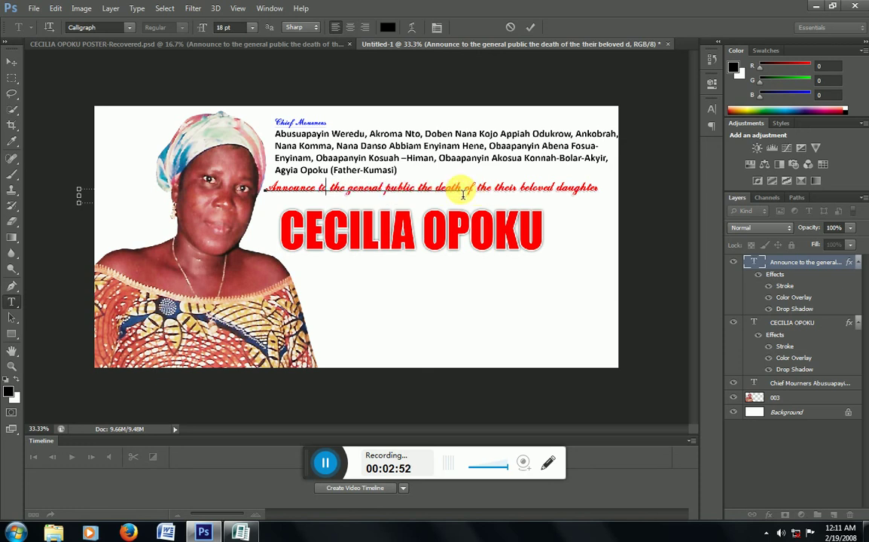
pyautogui.write('In')
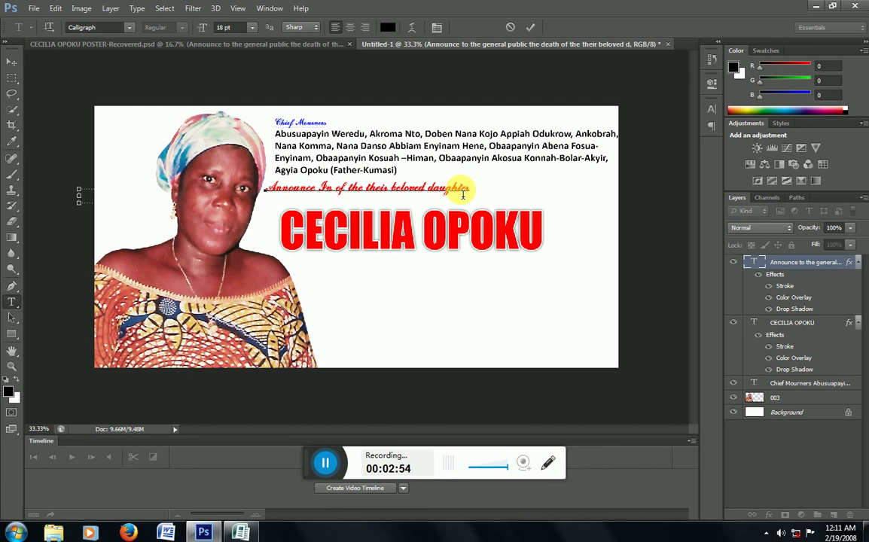
pyautogui.write('v')
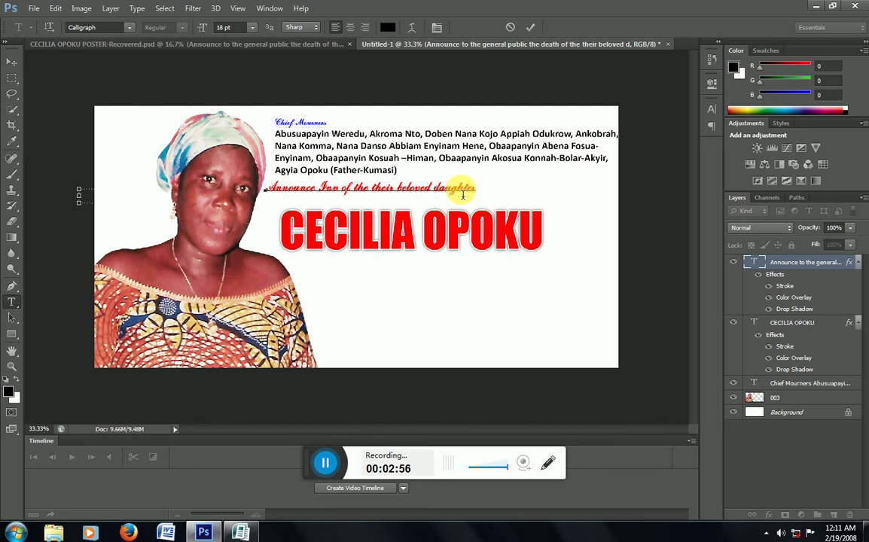
pyautogui.write('ite')
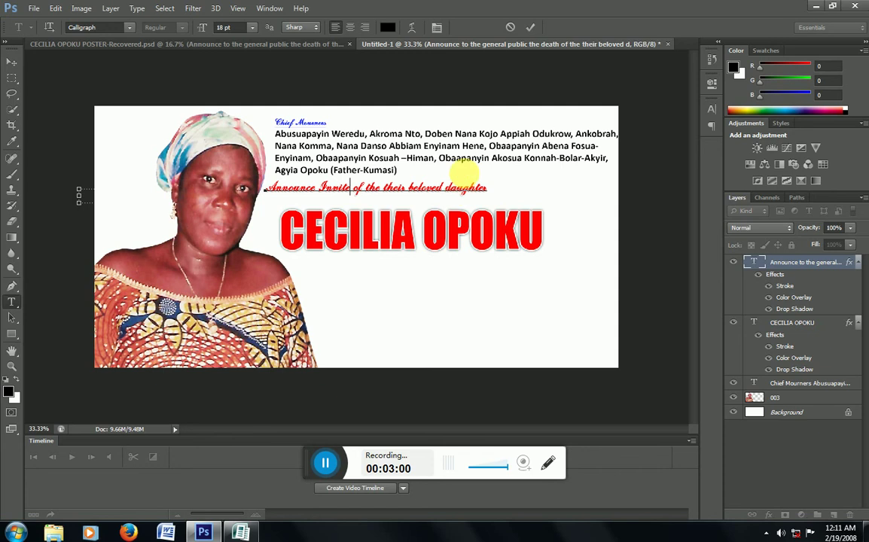
pyautogui.moveTo(320, 190); pyautogui.dragTo(271, 192)
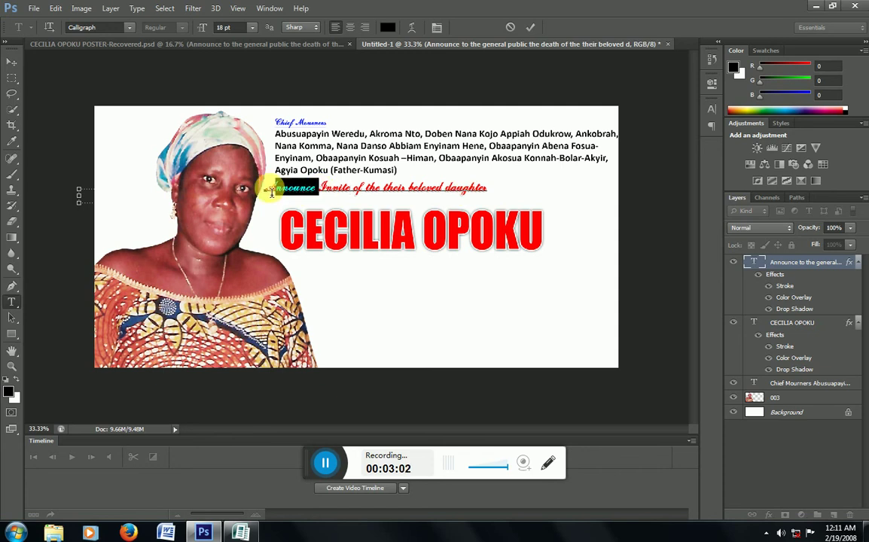
pyautogui.press('BackSpace')
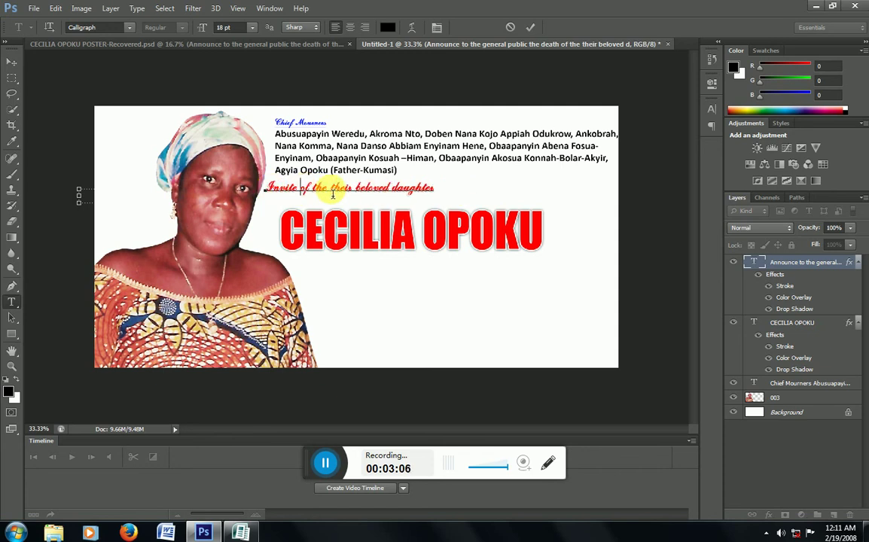
pyautogui.write('The ')
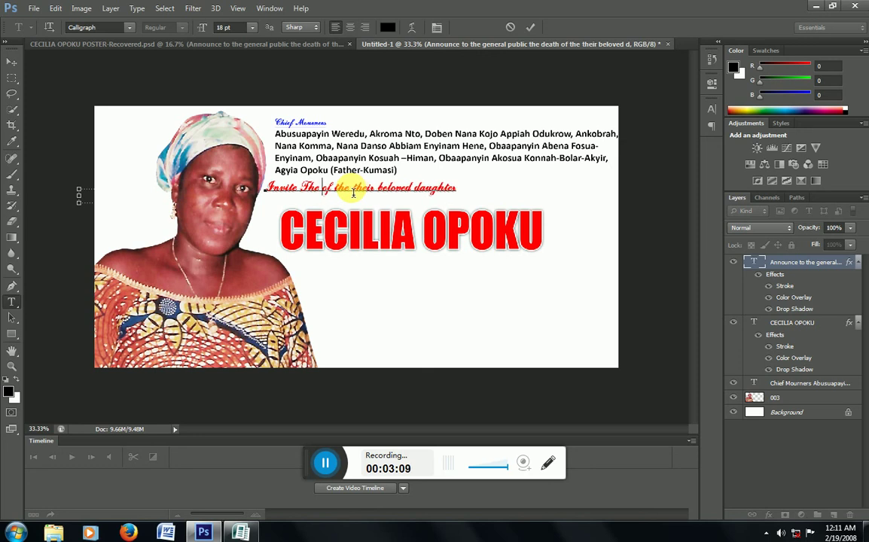
pyautogui.write('Company ')
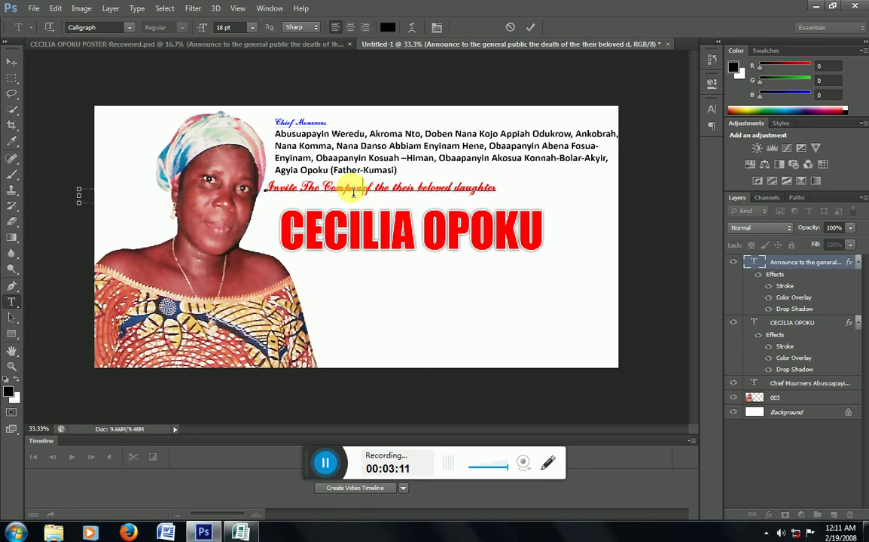
pyautogui.write('ny ')
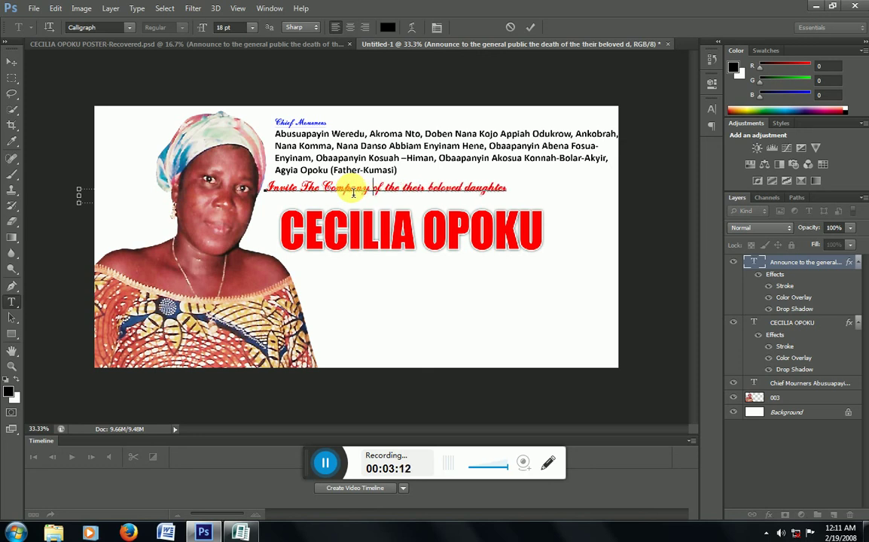
pyautogui.write('Of')
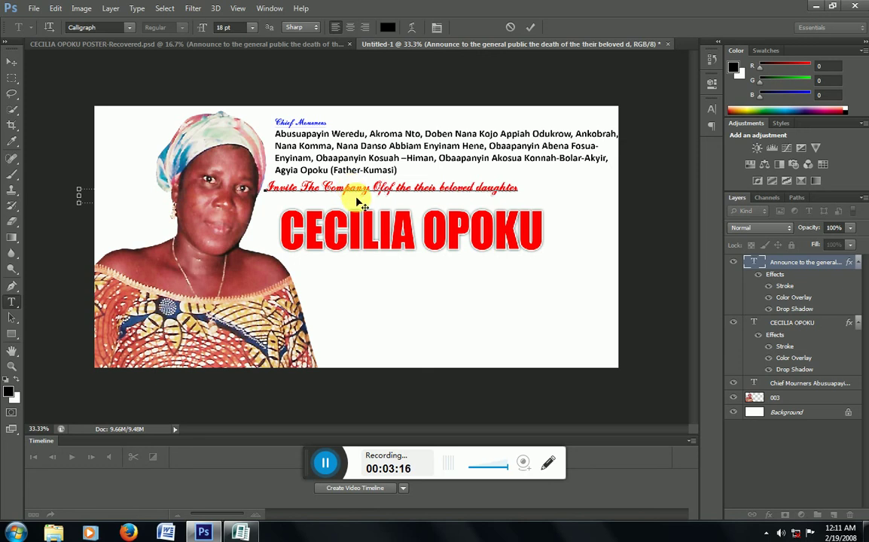
pyautogui.moveTo(390, 196); pyautogui.dragTo(524, 195)
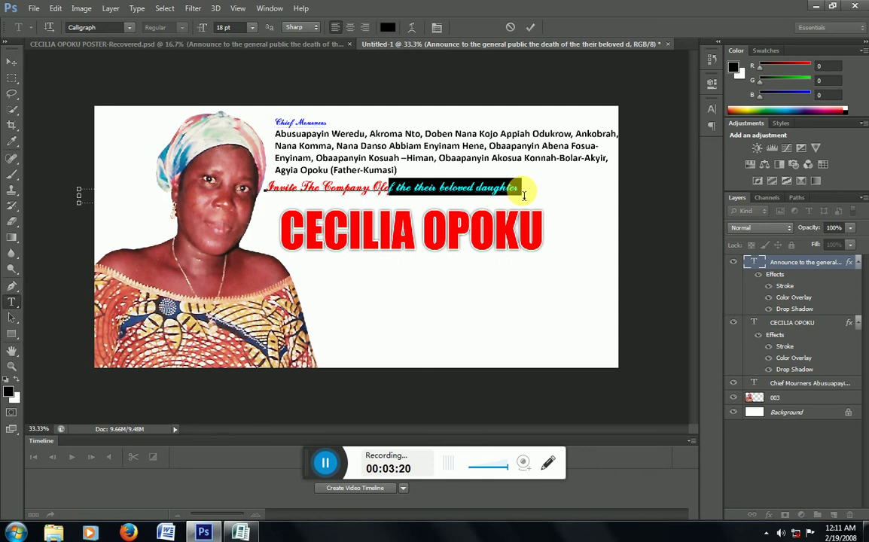
pyautogui.press('BackSpace')
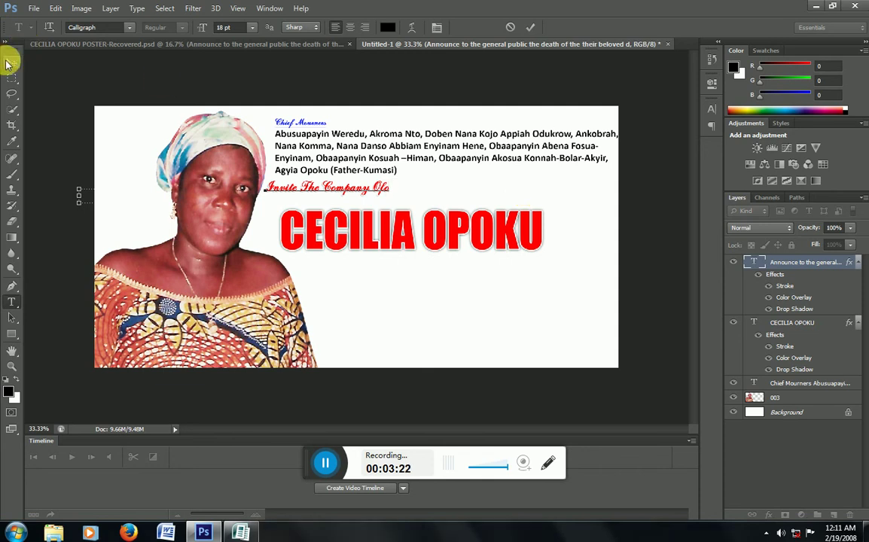
pyautogui.click(9, 63)
pyautogui.moveTo(360, 192); pyautogui.dragTo(454, 193)
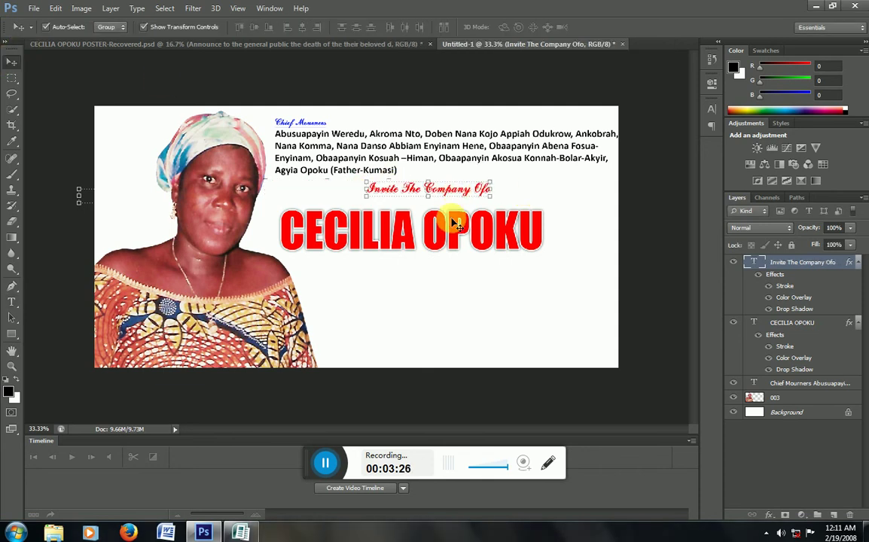
pyautogui.moveTo(455, 239); pyautogui.dragTo(480, 274)
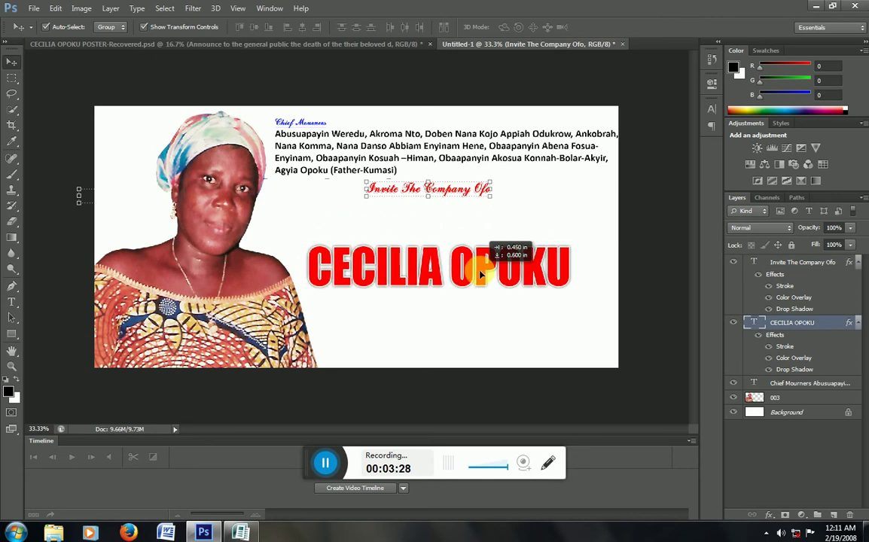
pyautogui.moveTo(481, 275); pyautogui.dragTo(477, 269)
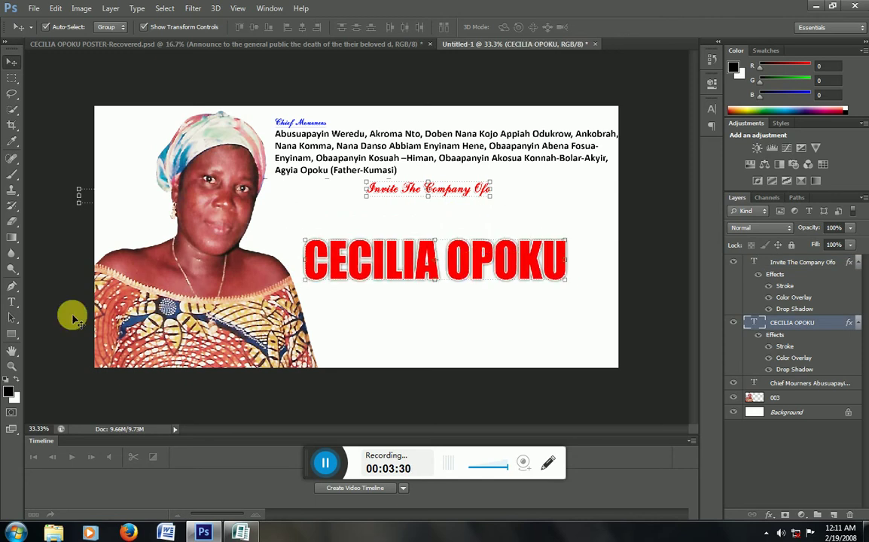
pyautogui.click(15, 337)
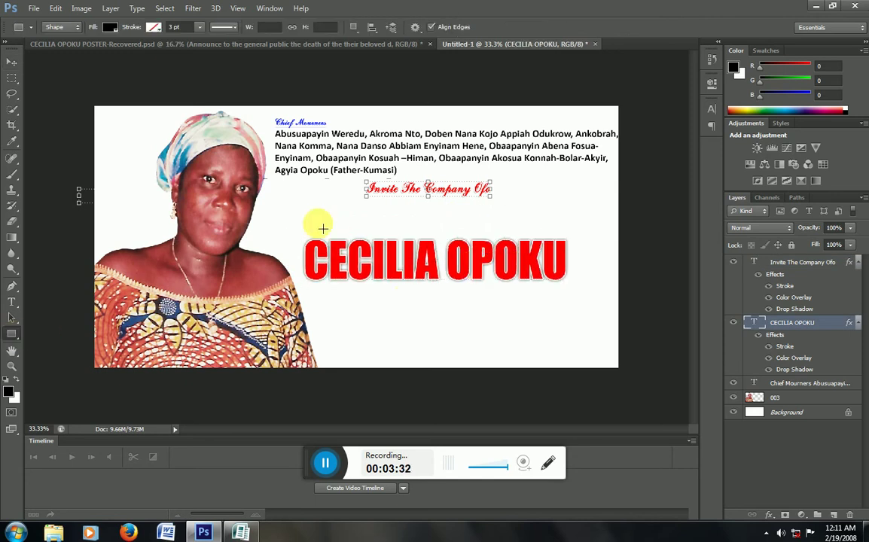
# Draw a thin black bar above the red name and tighten the invite line and title around it
pyautogui.moveTo(308, 220)
pyautogui.mouseDown()
pyautogui.moveTo(586, 238)
pyautogui.moveTo(597, 227)
pyautogui.mouseUp()
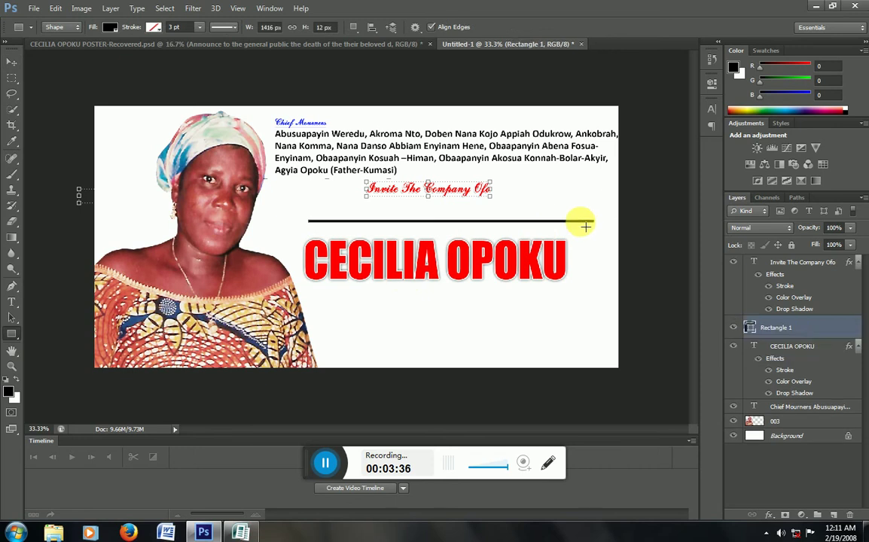
pyautogui.click(15, 62)
pyautogui.click(349, 202)
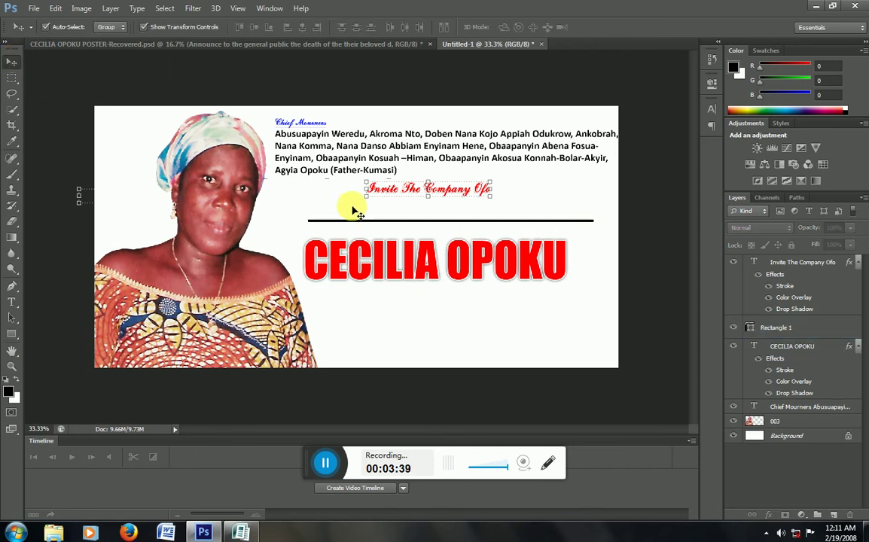
pyautogui.moveTo(450, 194); pyautogui.dragTo(456, 188)
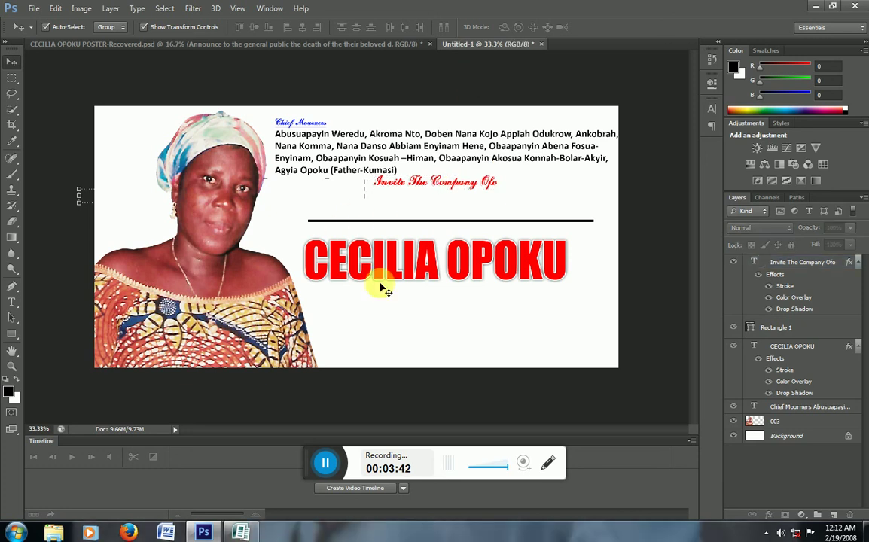
pyautogui.moveTo(411, 260); pyautogui.dragTo(411, 248)
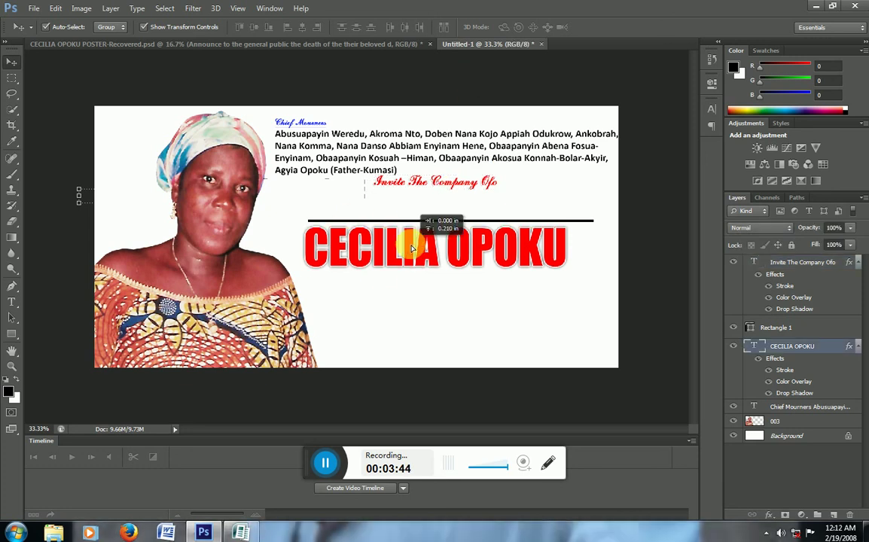
# Correct the script line to read 'Invite The Company Of'
pyautogui.click(11, 302)
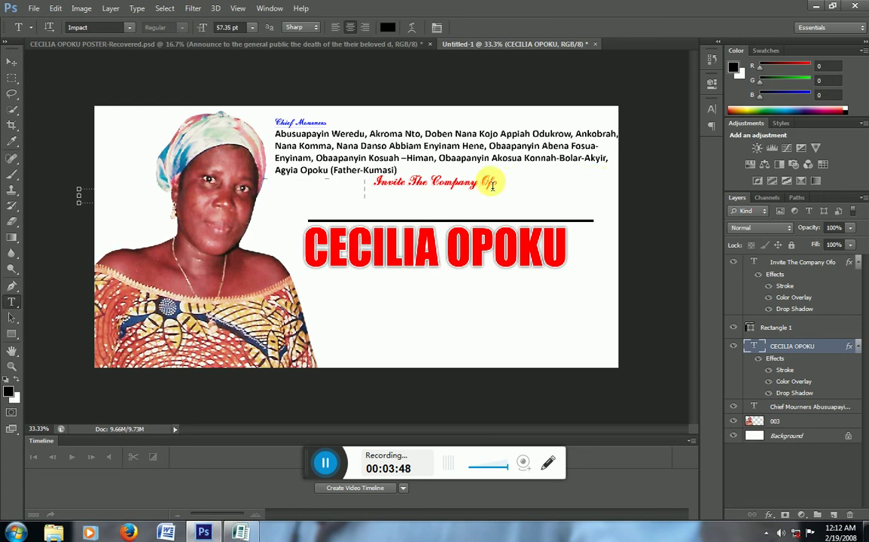
pyautogui.click(615, 178)
pyautogui.hotkey('ctrl', 'a')
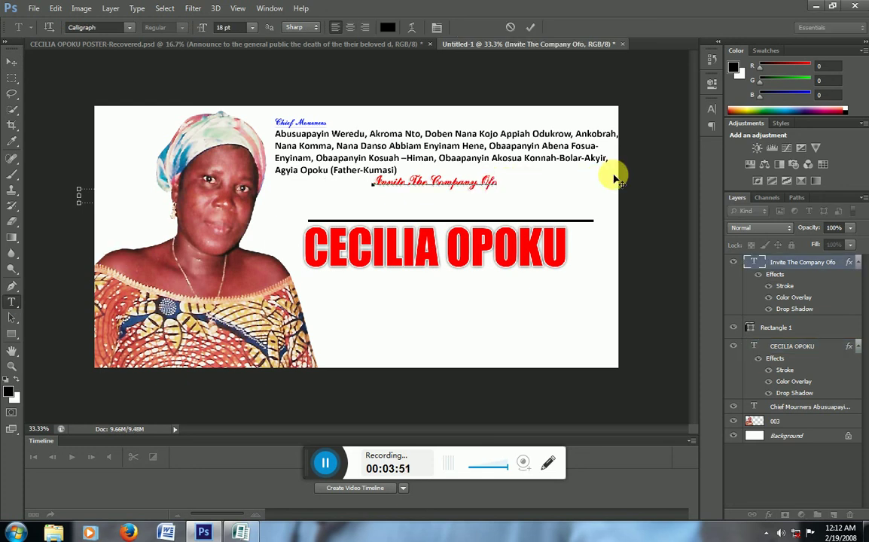
pyautogui.click(11, 61)
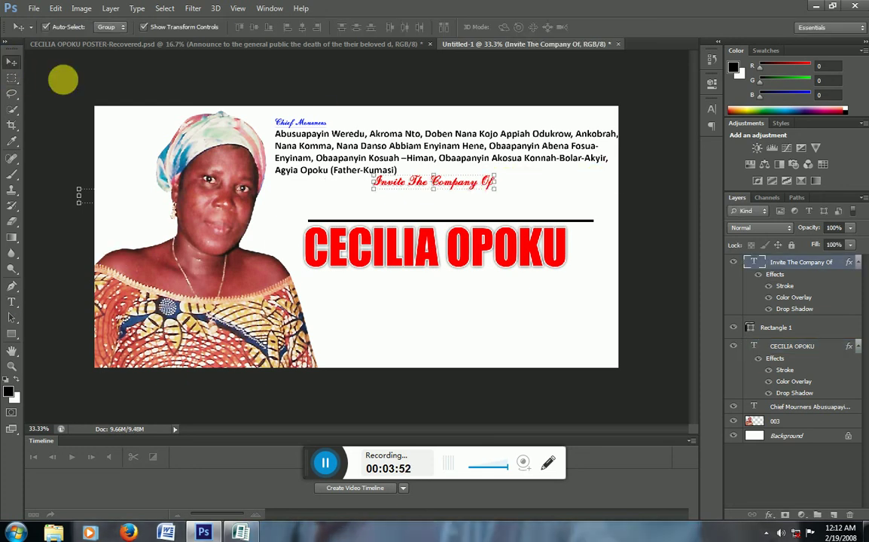
pyautogui.click(427, 320)
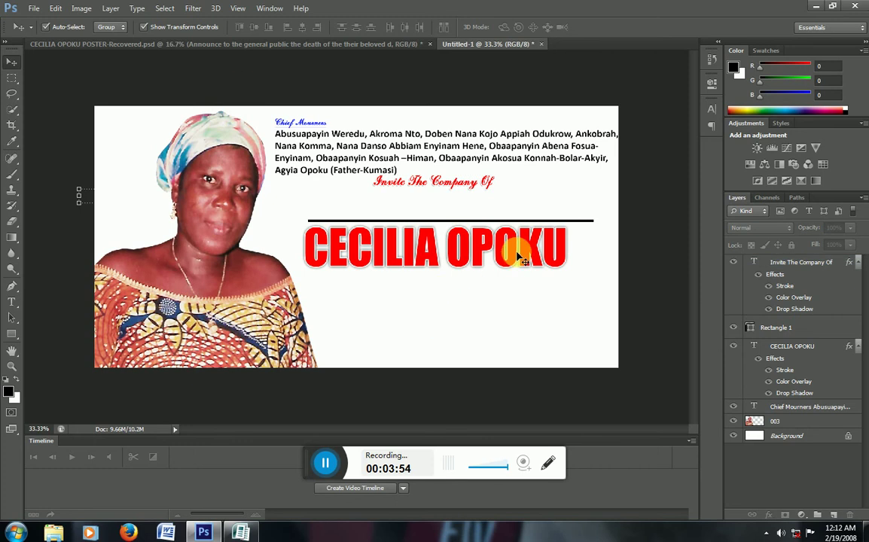
# Shift the red title, black bar and invite line left to line them up
pyautogui.moveTo(502, 259); pyautogui.dragTo(488, 257)
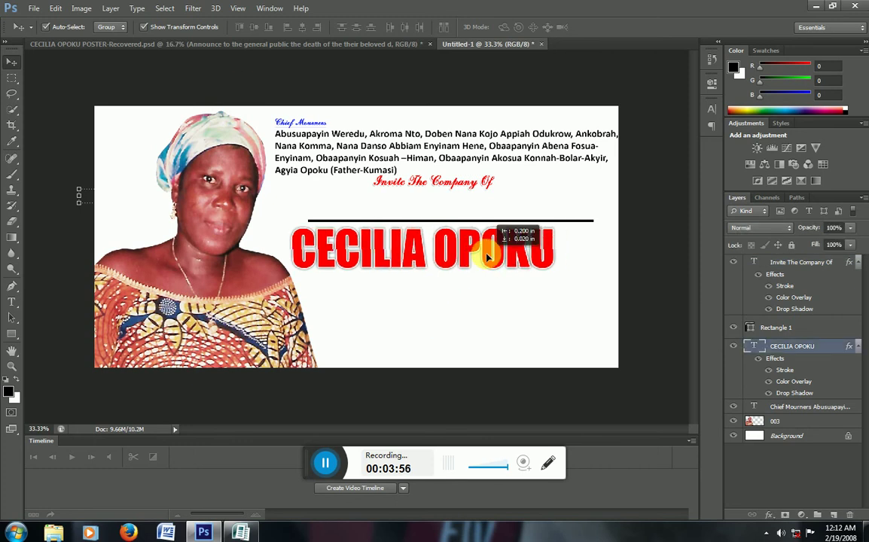
pyautogui.click(582, 223)
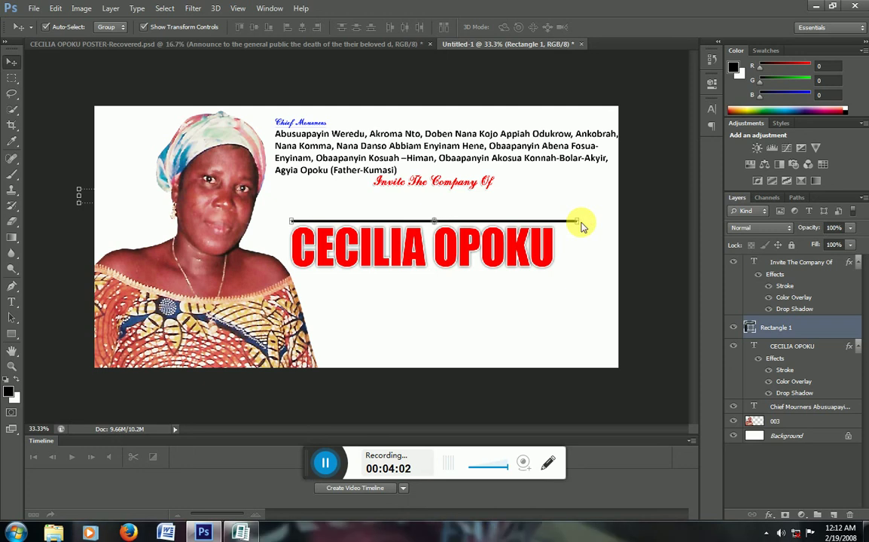
pyautogui.hotkey('shift', 'Left')
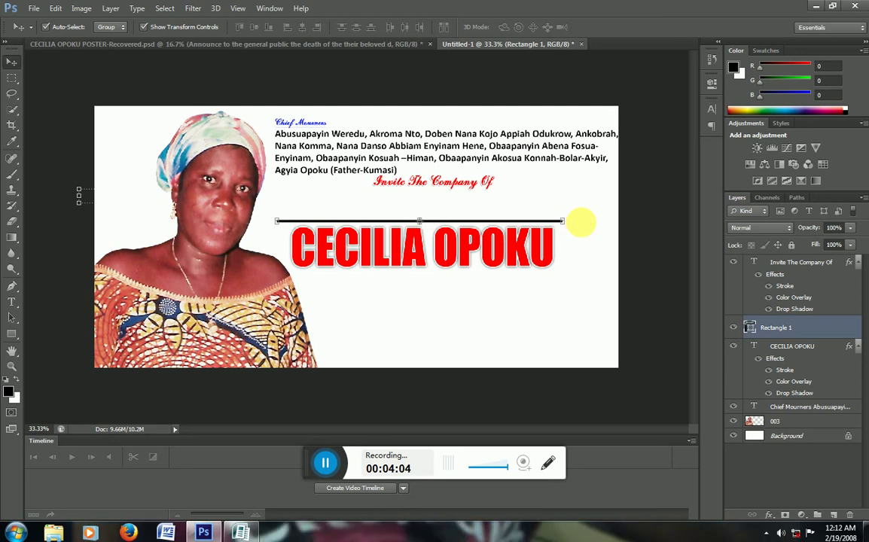
pyautogui.moveTo(445, 184); pyautogui.dragTo(419, 185)
pyautogui.click(130, 94)
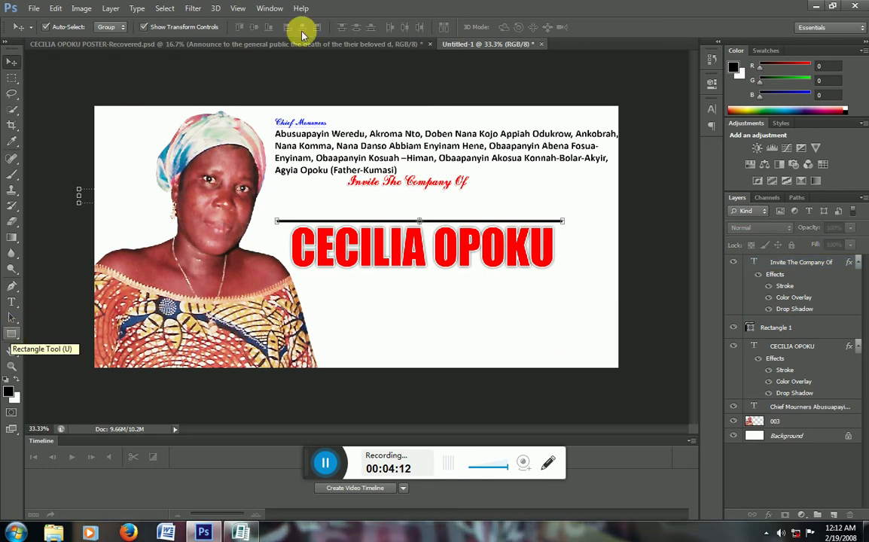
# On the poster, select the 60, Shape 1, Aged and Yrs layers and drag the badge toward the Untitled-1 tab
pyautogui.click(282, 46)
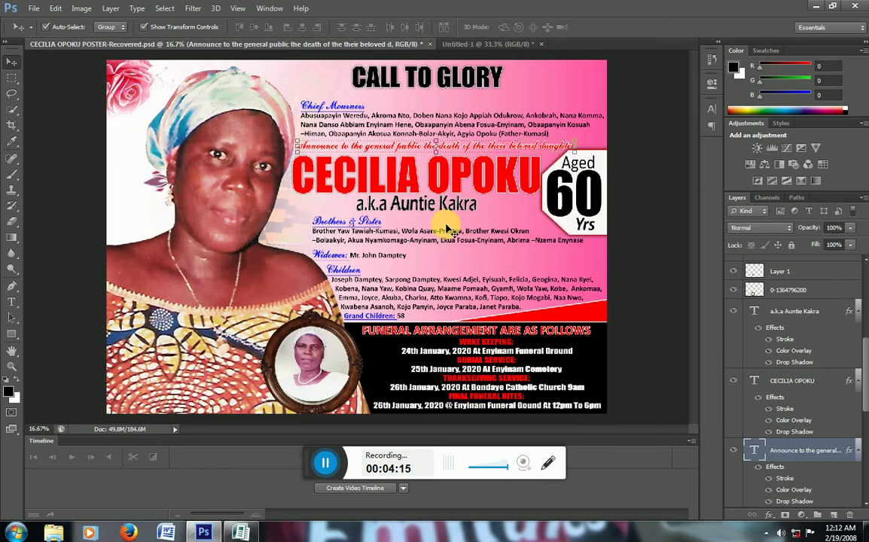
pyautogui.click(595, 192)
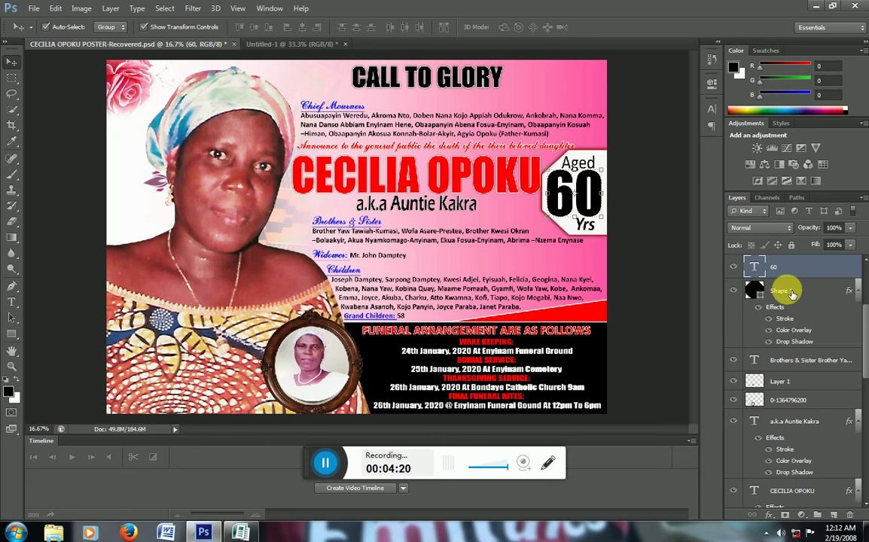
pyautogui.keyDown('ctrl'); pyautogui.click(783, 292); pyautogui.keyUp('ctrl')
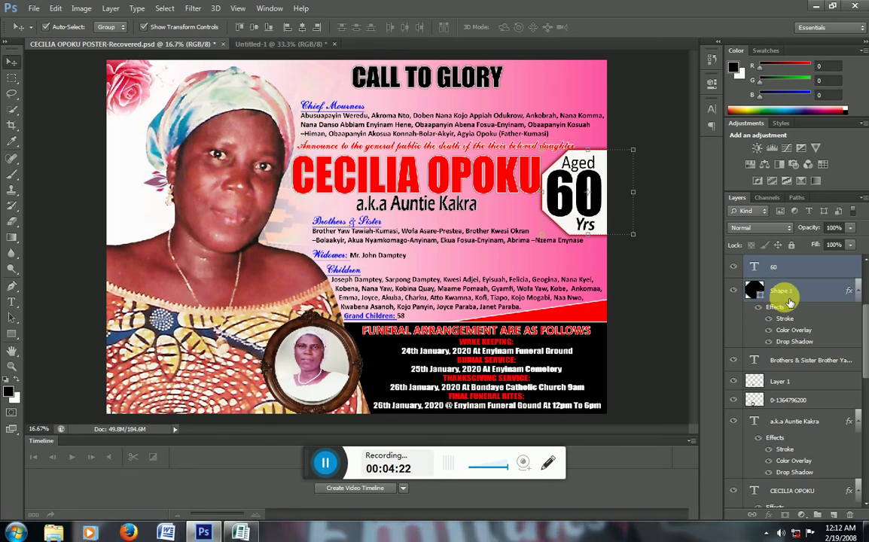
pyautogui.scroll(3, 806, 315)
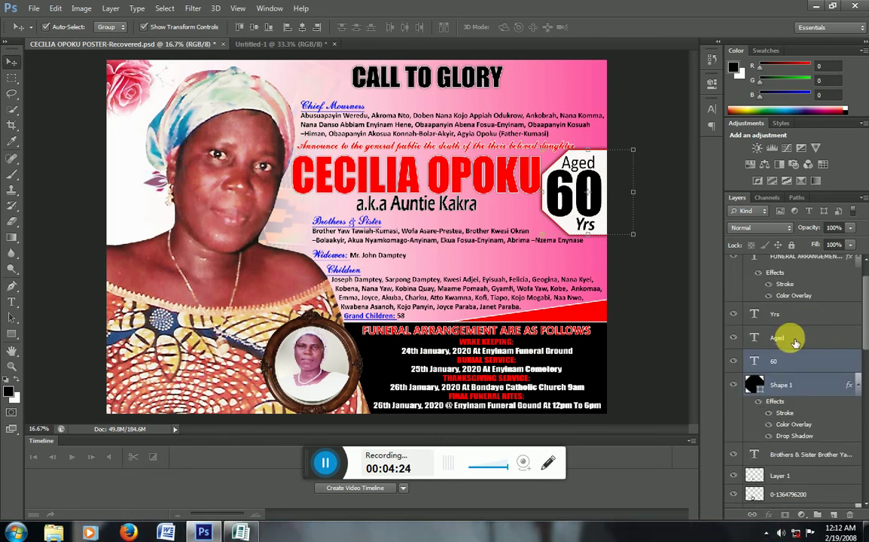
pyautogui.keyDown('ctrl'); pyautogui.click(787, 333); pyautogui.keyUp('ctrl')
pyautogui.keyDown('ctrl'); pyautogui.click(791, 316); pyautogui.keyUp('ctrl')
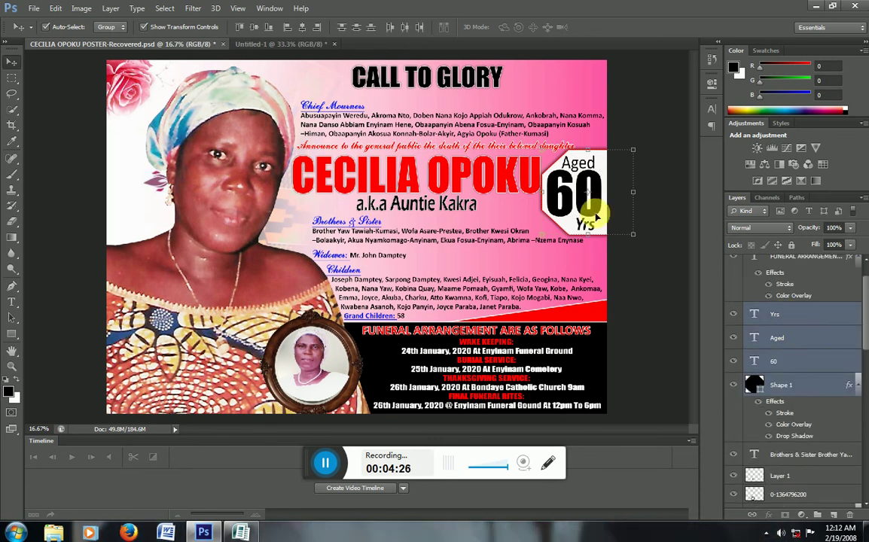
pyautogui.moveTo(597, 216); pyautogui.dragTo(311, 37)
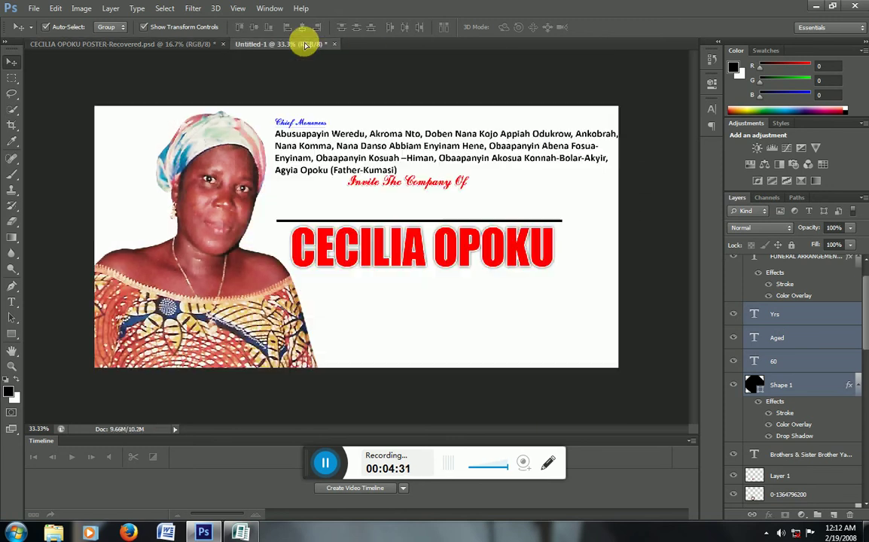
pyautogui.moveTo(311, 38); pyautogui.dragTo(559, 217)
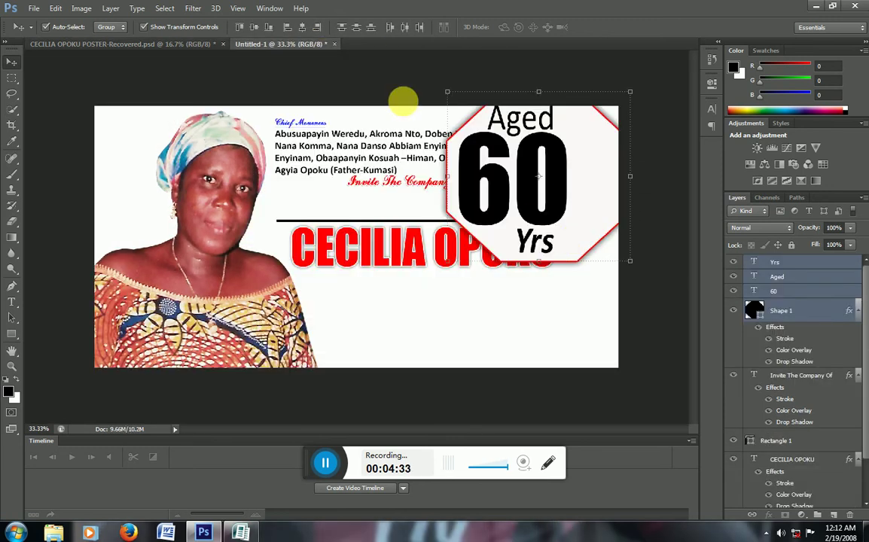
pyautogui.moveTo(448, 91); pyautogui.dragTo(526, 167)
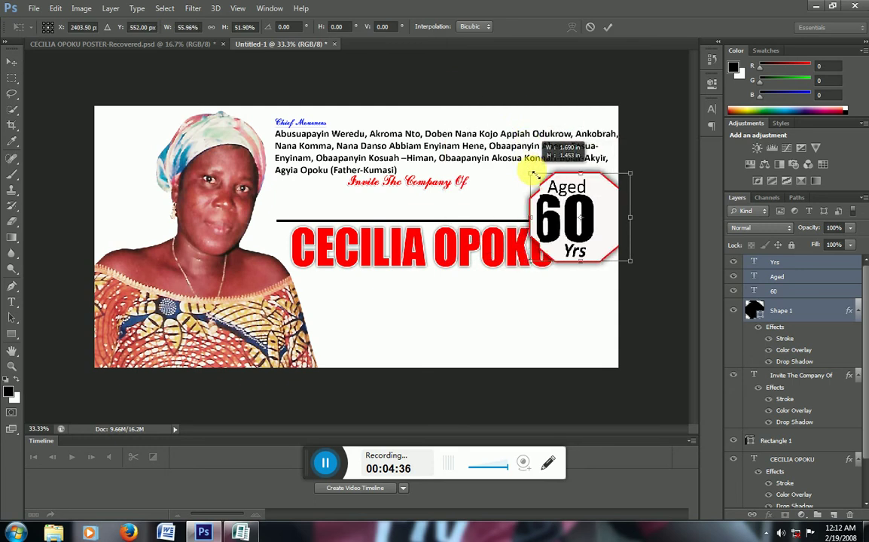
pyautogui.moveTo(527, 166); pyautogui.dragTo(532, 174)
pyautogui.moveTo(576, 235); pyautogui.dragTo(600, 226)
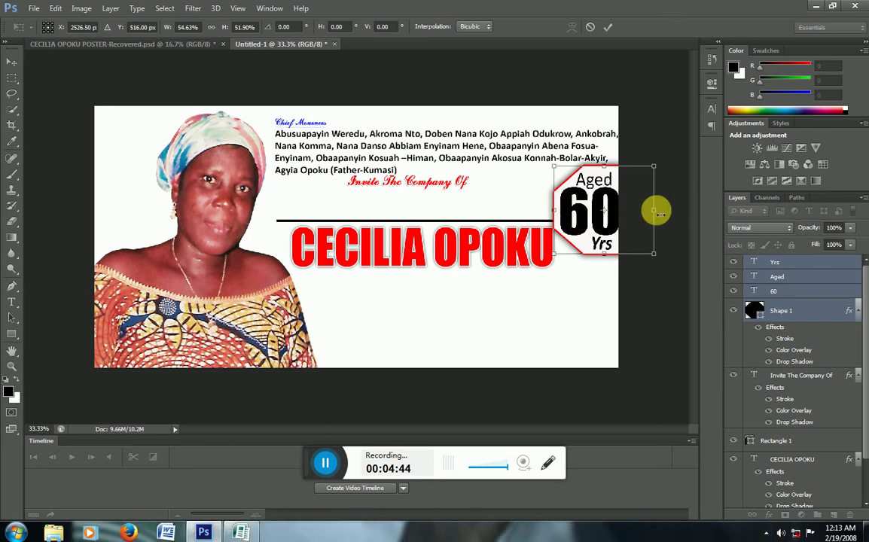
pyautogui.moveTo(659, 215); pyautogui.dragTo(653, 214)
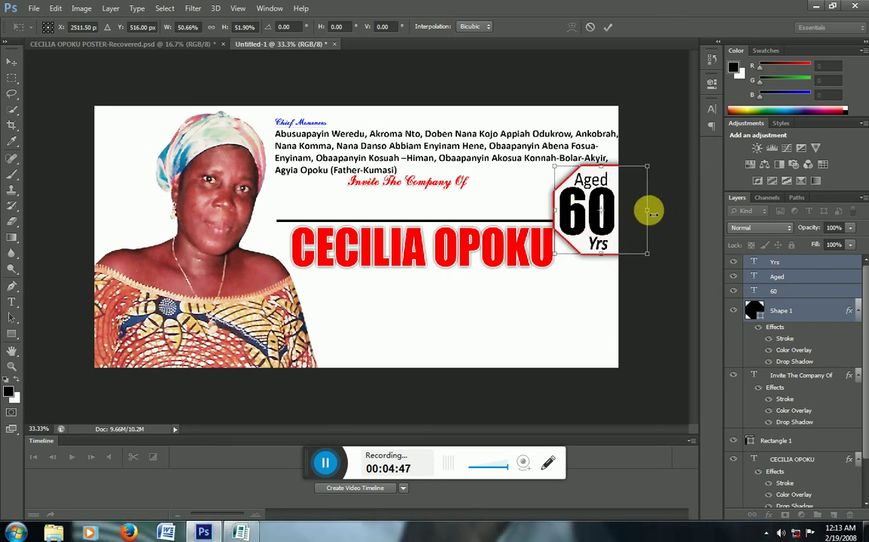
pyautogui.press('Right')
pyautogui.press('Right')
pyautogui.press('Right')
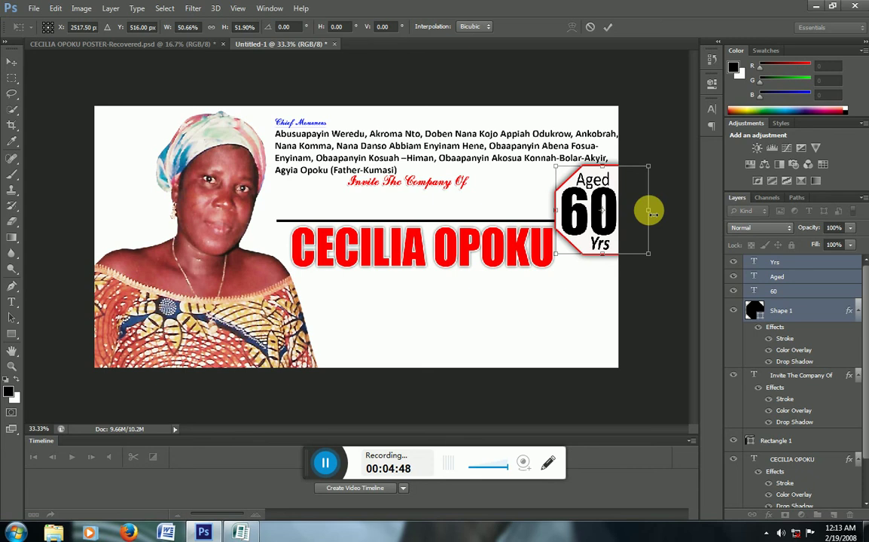
pyautogui.press('Return')
pyautogui.click(655, 108)
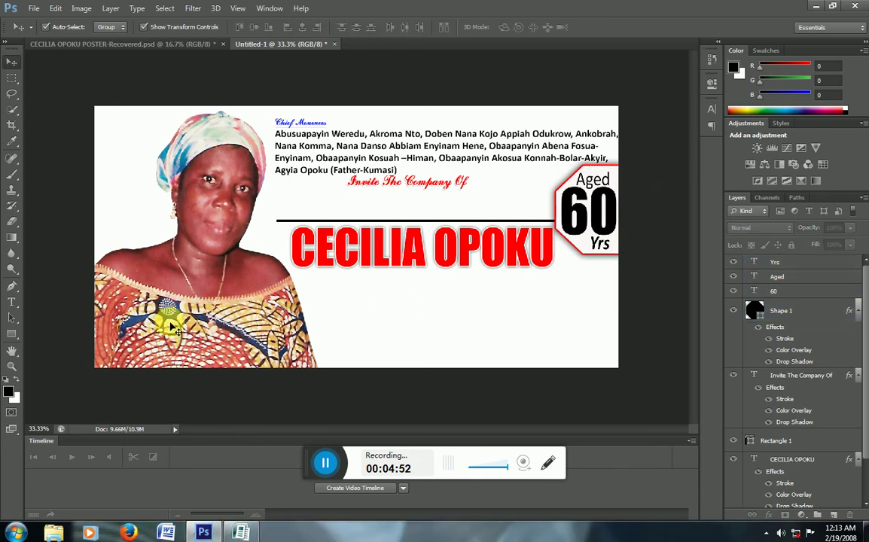
# Drag the Wake Keeping schedule text layer from the poster into the Untitled-1 banner canvas
pyautogui.click(96, 45)
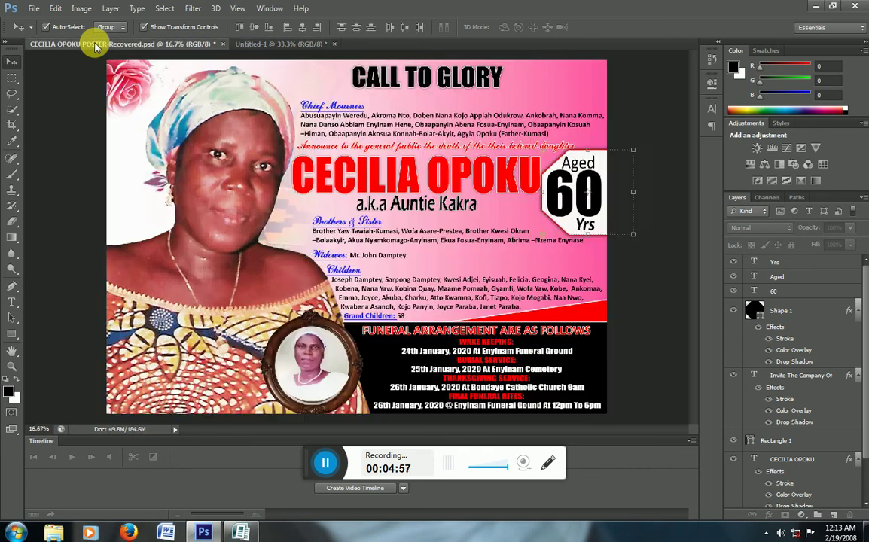
pyautogui.click(62, 217)
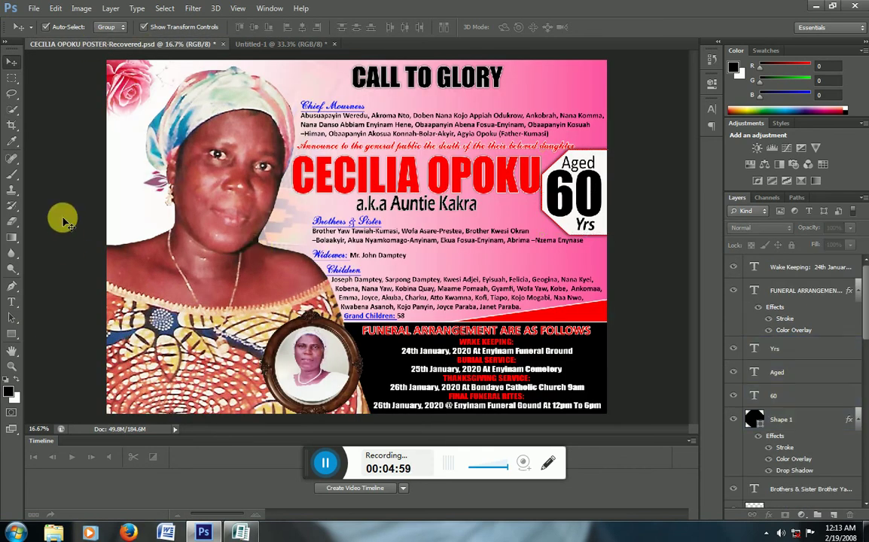
pyautogui.click(489, 370)
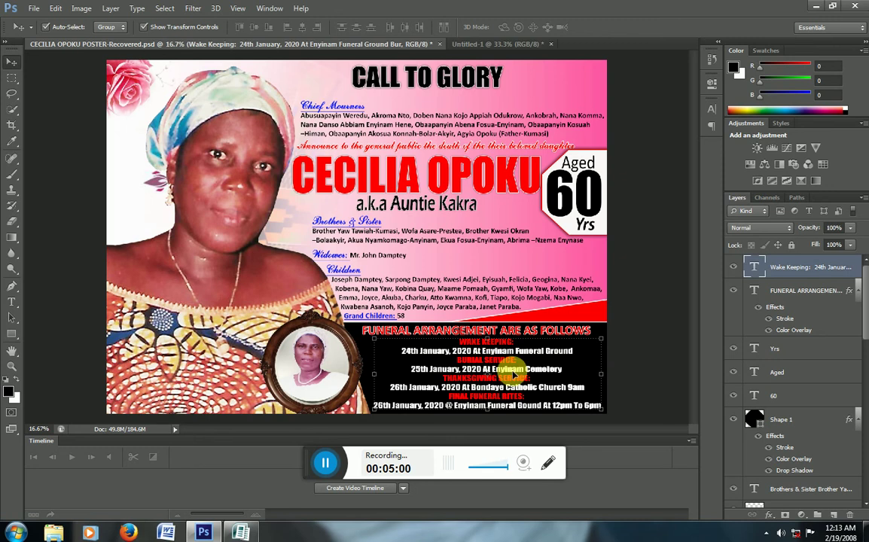
pyautogui.moveTo(521, 374); pyautogui.dragTo(491, 46)
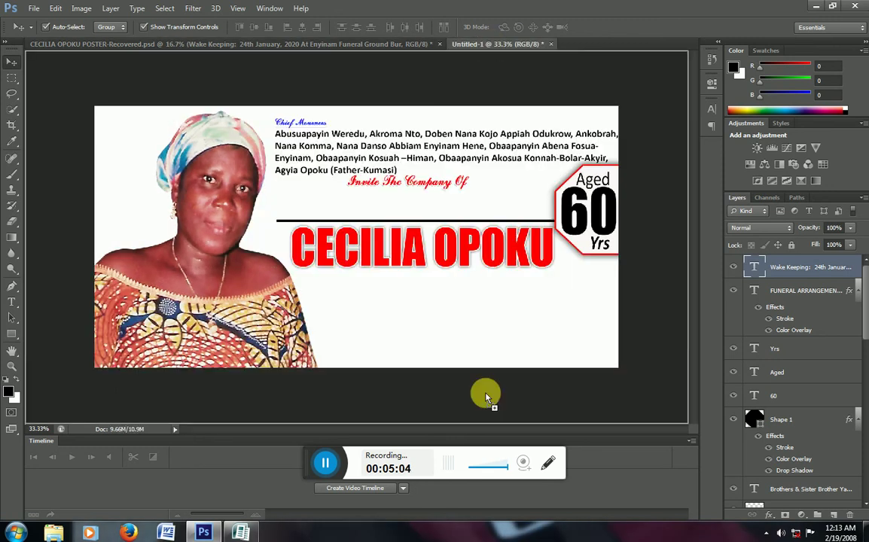
pyautogui.moveTo(491, 47)
pyautogui.mouseDown()
pyautogui.moveTo(452, 327)
pyautogui.moveTo(463, 323)
pyautogui.mouseUp()
pyautogui.click(11, 302)
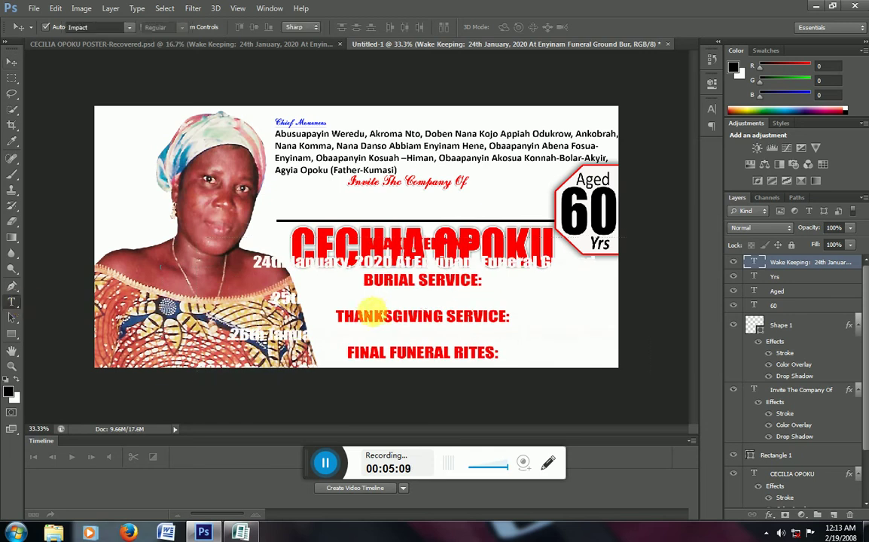
# Set the whole schedule text to 14 pt leading in the Character settings
pyautogui.click(371, 314)
pyautogui.hotkey('ctrl', 'a')
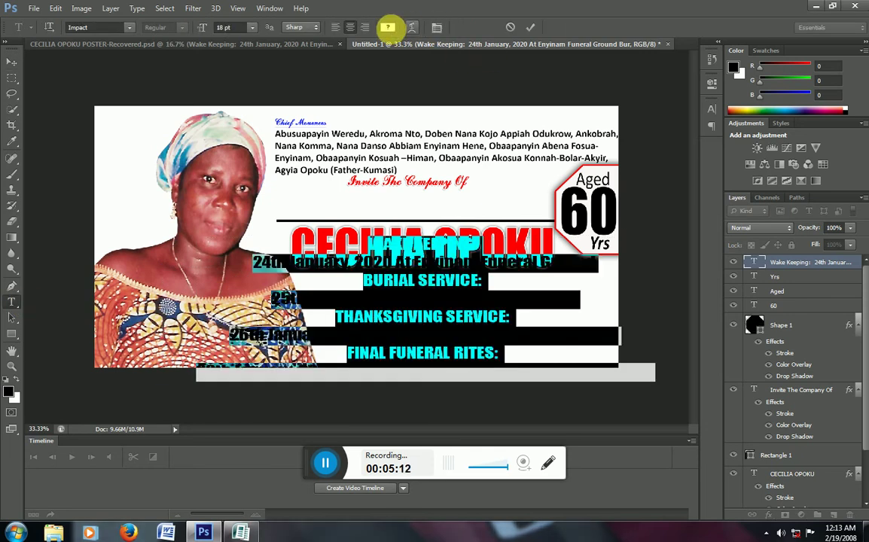
pyautogui.click(437, 28)
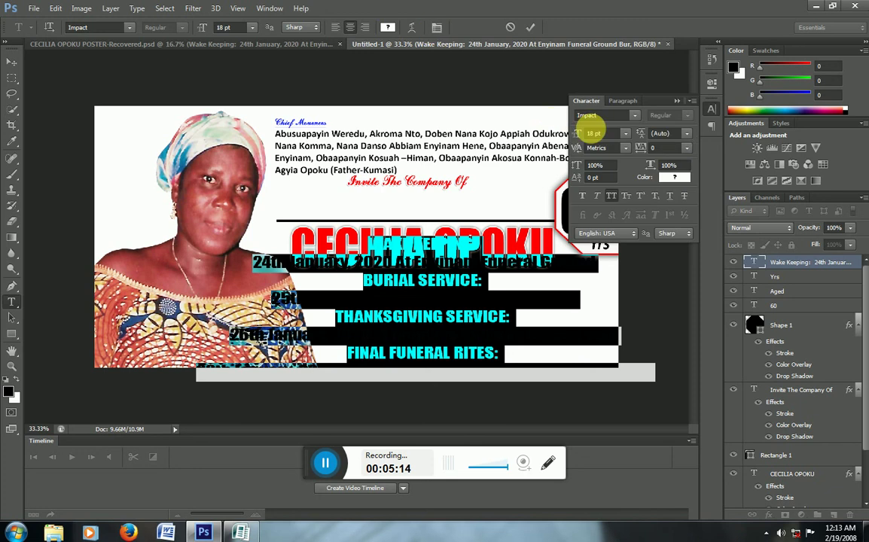
pyautogui.click(687, 134)
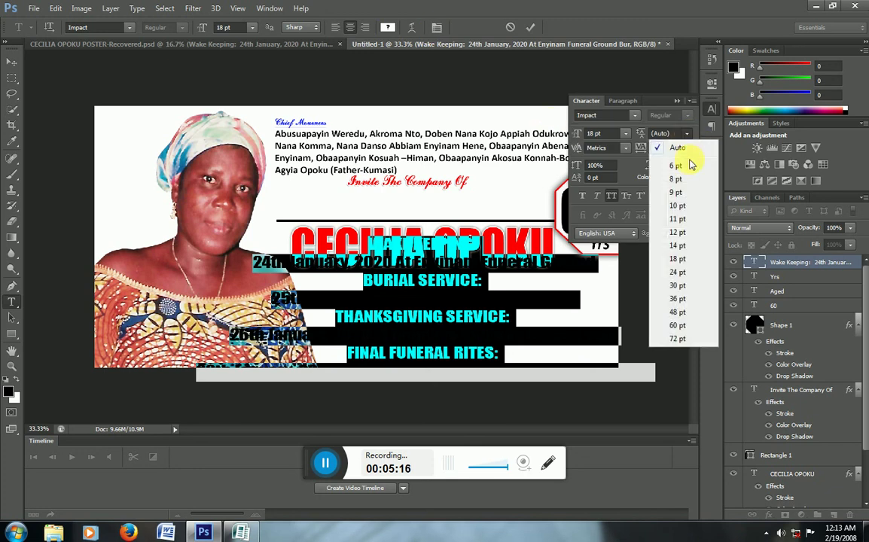
pyautogui.click(677, 233)
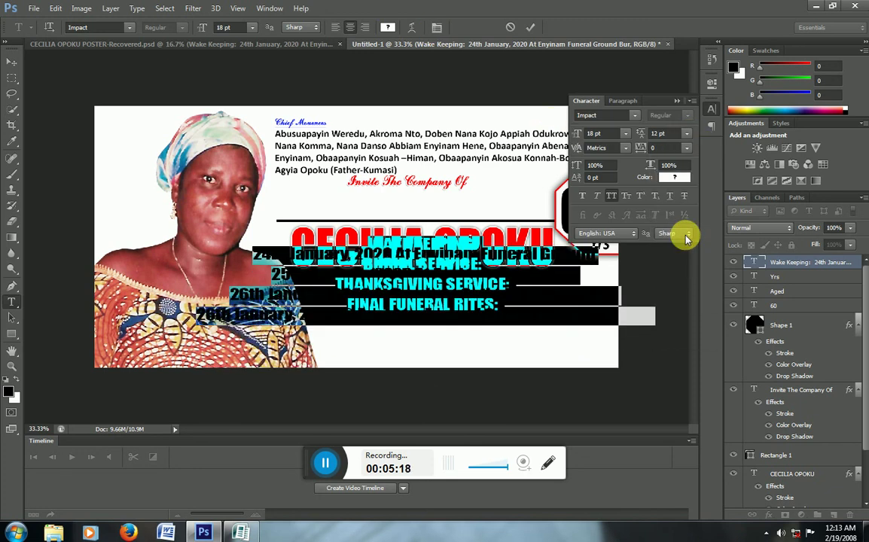
pyautogui.click(687, 134)
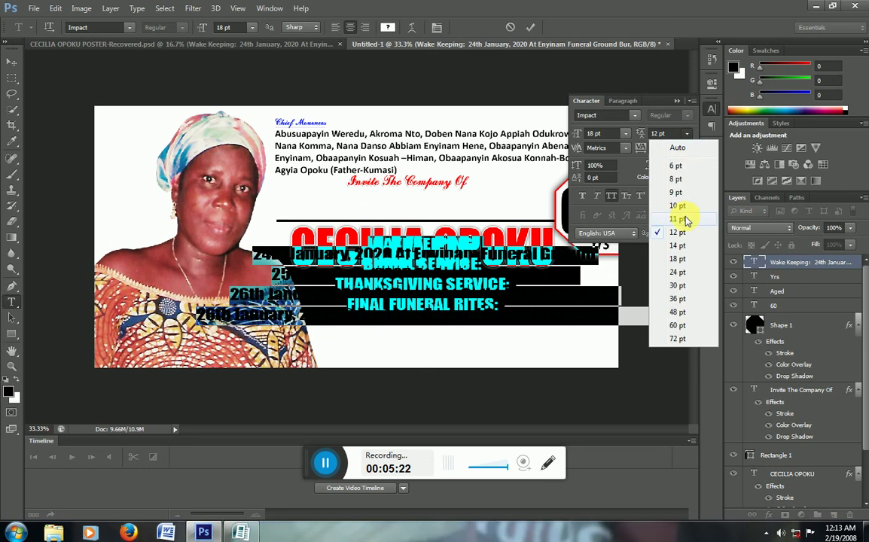
pyautogui.click(677, 246)
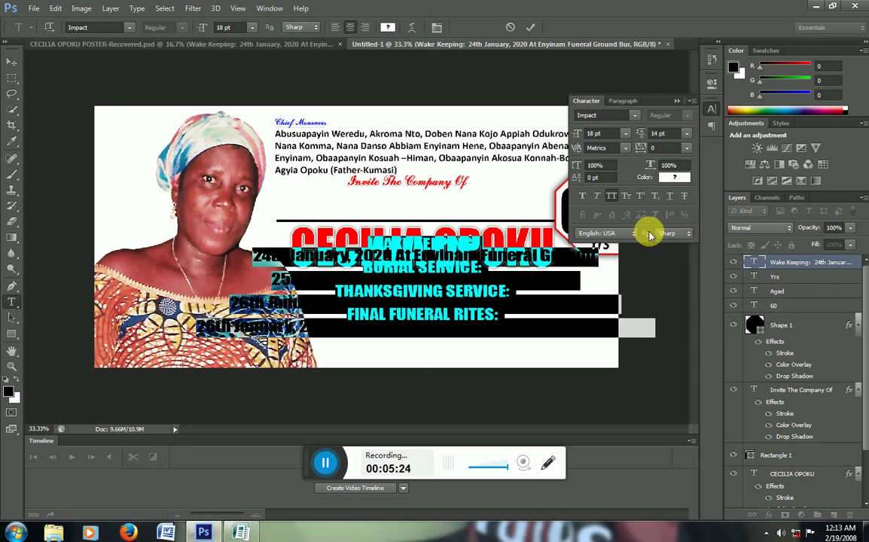
pyautogui.click(336, 28)
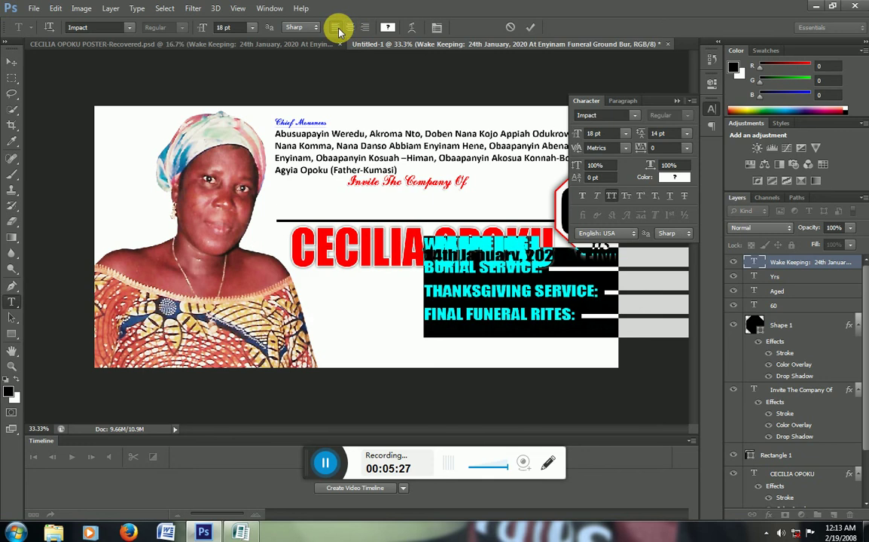
pyautogui.click(13, 63)
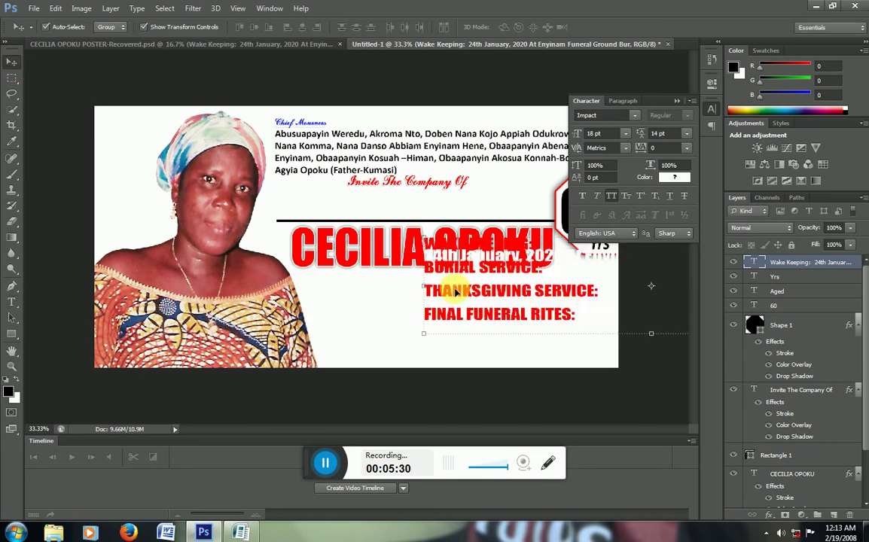
pyautogui.moveTo(455, 292); pyautogui.dragTo(351, 329)
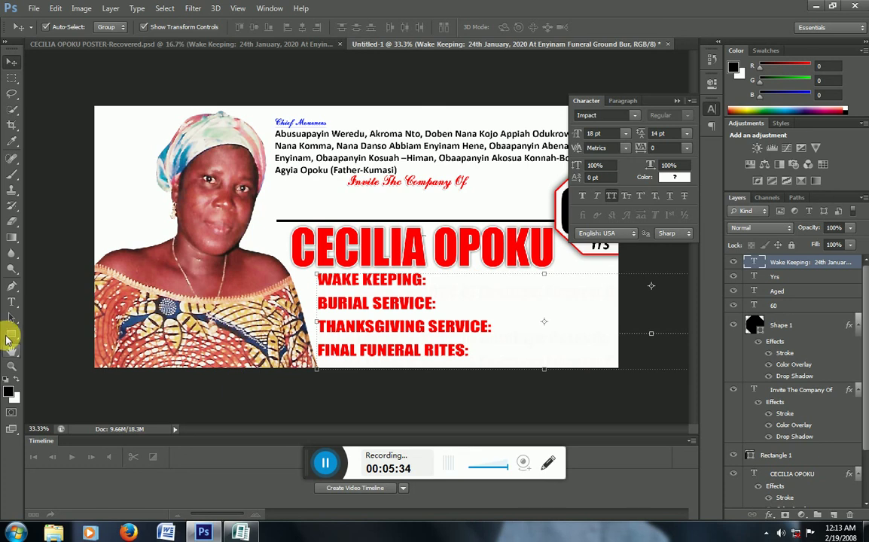
# Draw a black rectangle across the banner bottom, placing it behind the text with the 003 photo above it
pyautogui.click(12, 335)
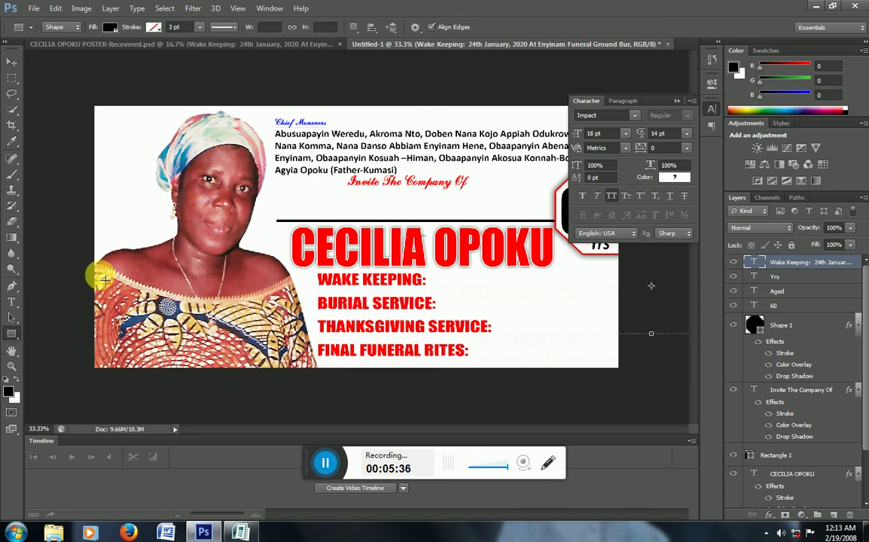
pyautogui.moveTo(87, 273); pyautogui.dragTo(620, 369)
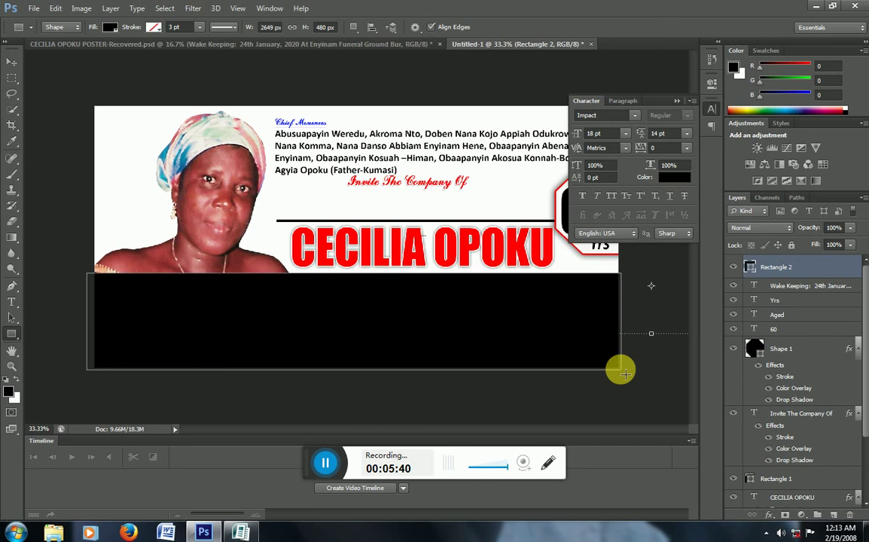
pyautogui.click(10, 58)
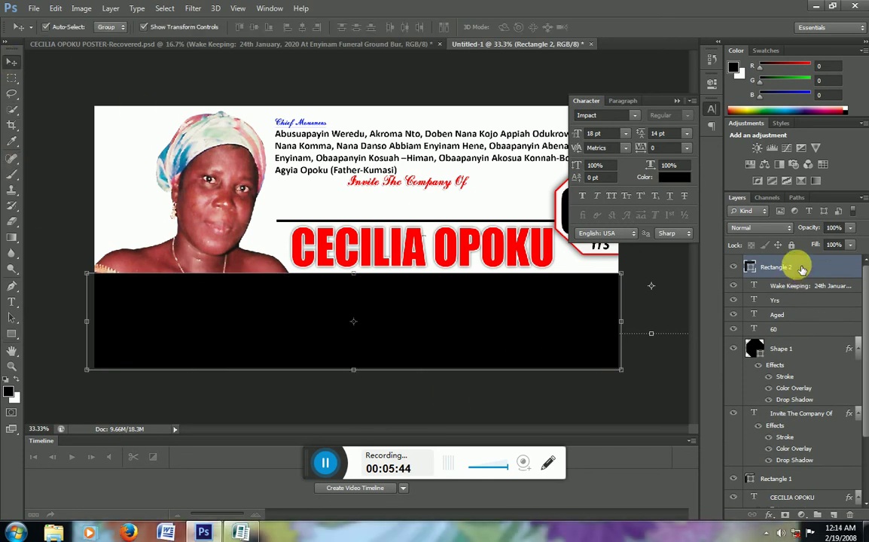
pyautogui.moveTo(802, 270); pyautogui.dragTo(806, 460)
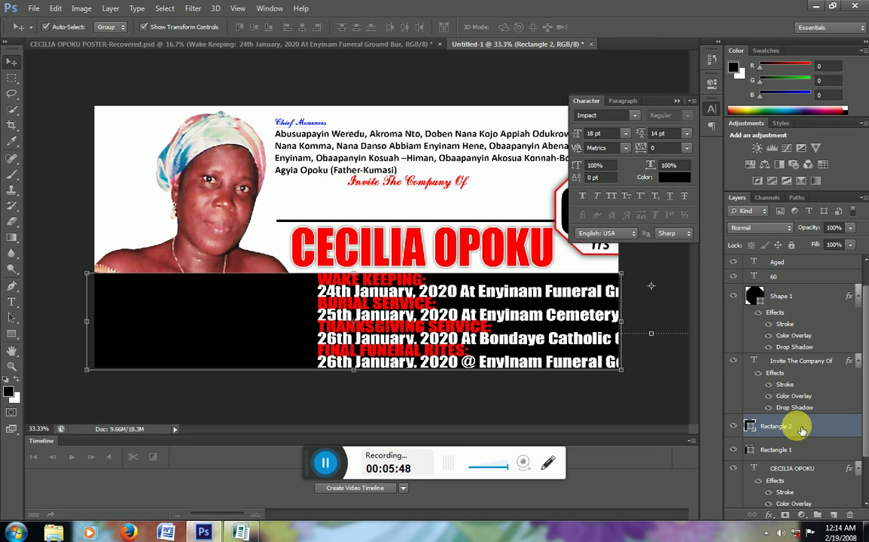
pyautogui.scroll(-3, 802, 429)
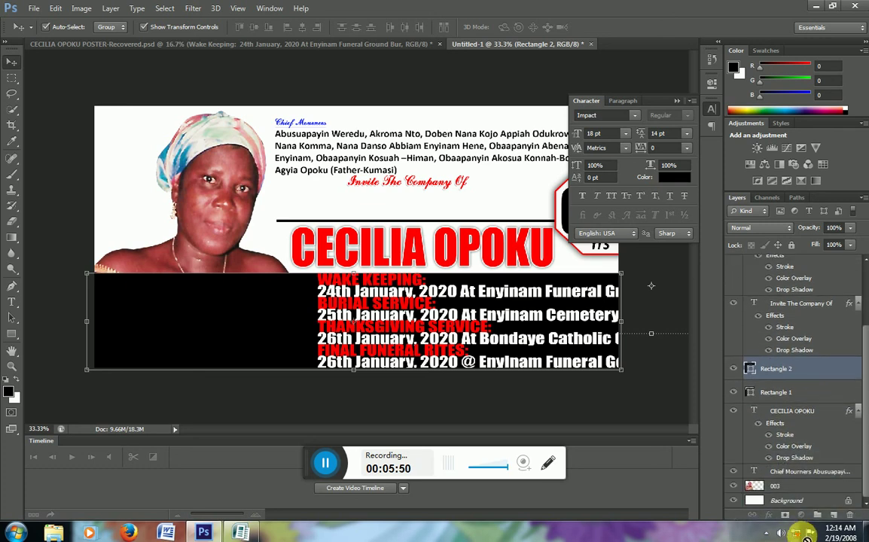
pyautogui.moveTo(803, 488); pyautogui.dragTo(806, 494)
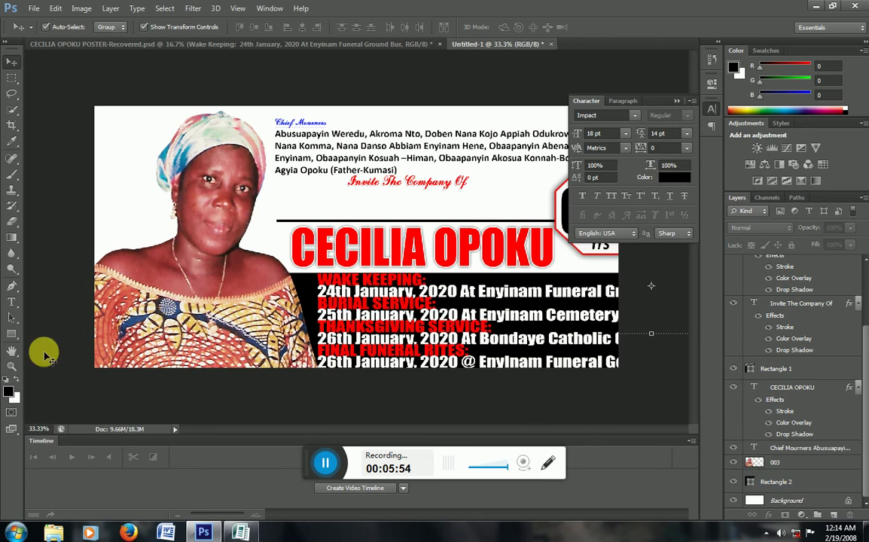
# Centre all the schedule text lines and set them to 14 pt
pyautogui.click(12, 302)
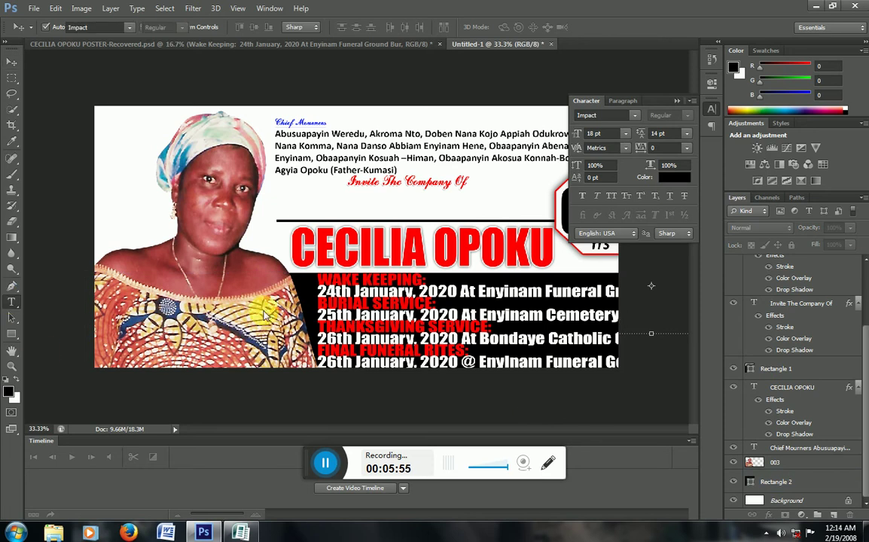
pyautogui.click(440, 299)
pyautogui.hotkey('ctrl', 'a')
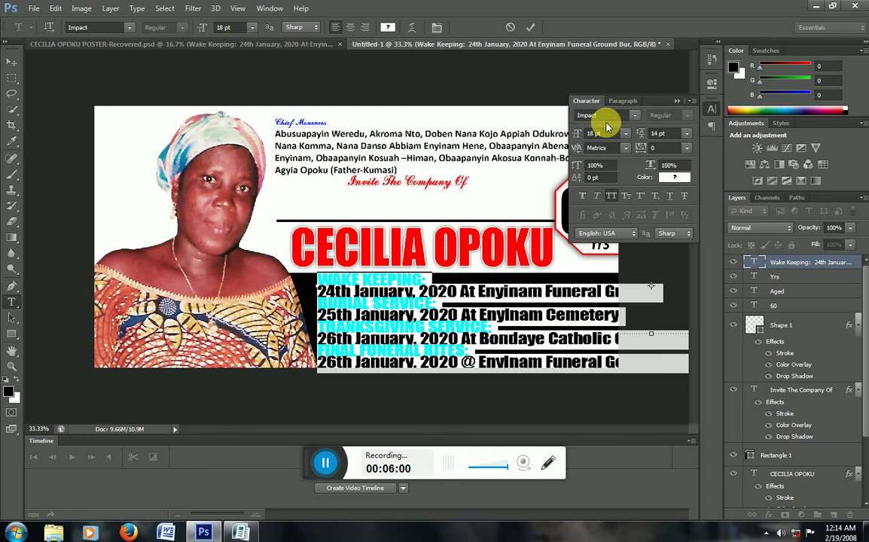
pyautogui.click(350, 28)
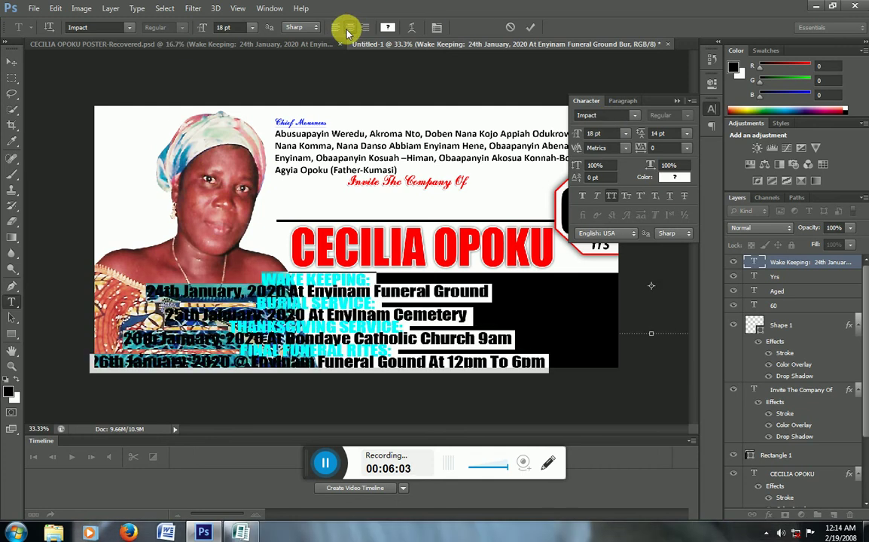
pyautogui.click(252, 27)
pyautogui.click(256, 142)
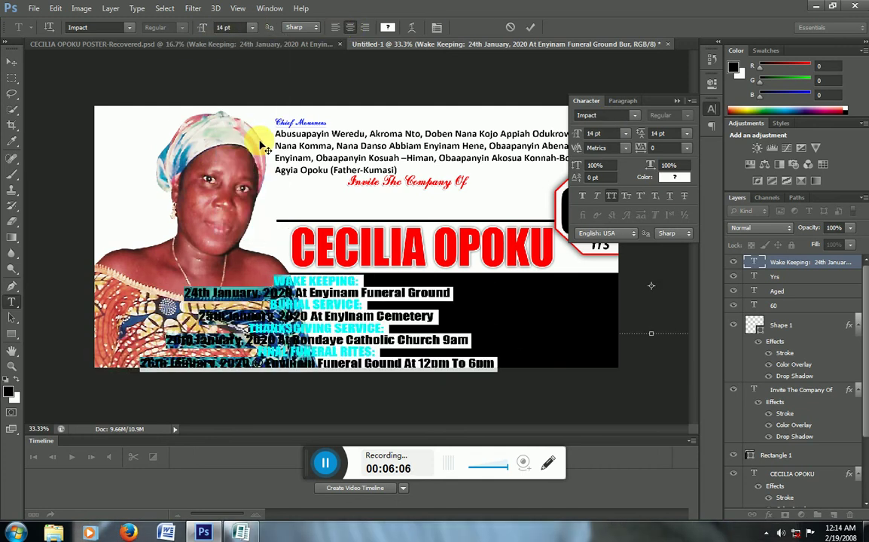
# Shift the schedule text right onto the black band beside the portrait
pyautogui.click(11, 61)
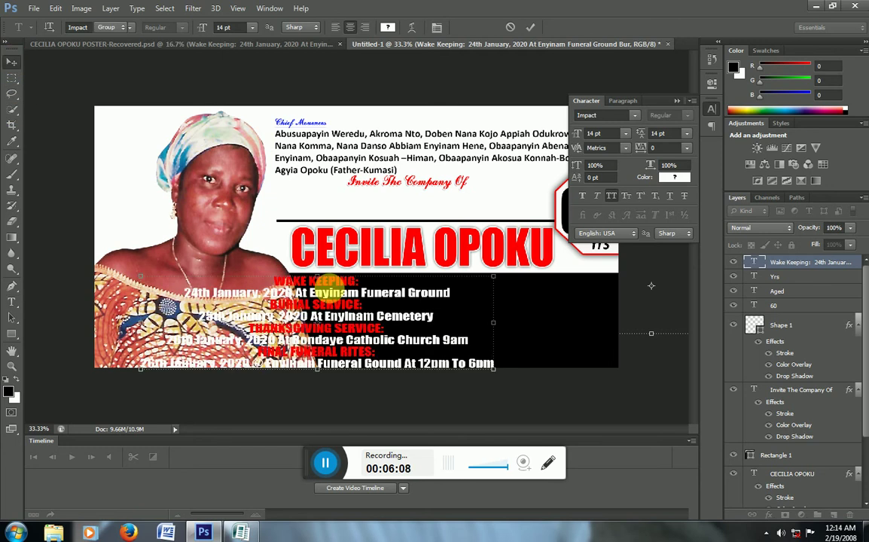
pyautogui.moveTo(334, 299)
pyautogui.mouseDown()
pyautogui.moveTo(461, 289)
pyautogui.moveTo(477, 300)
pyautogui.mouseUp()
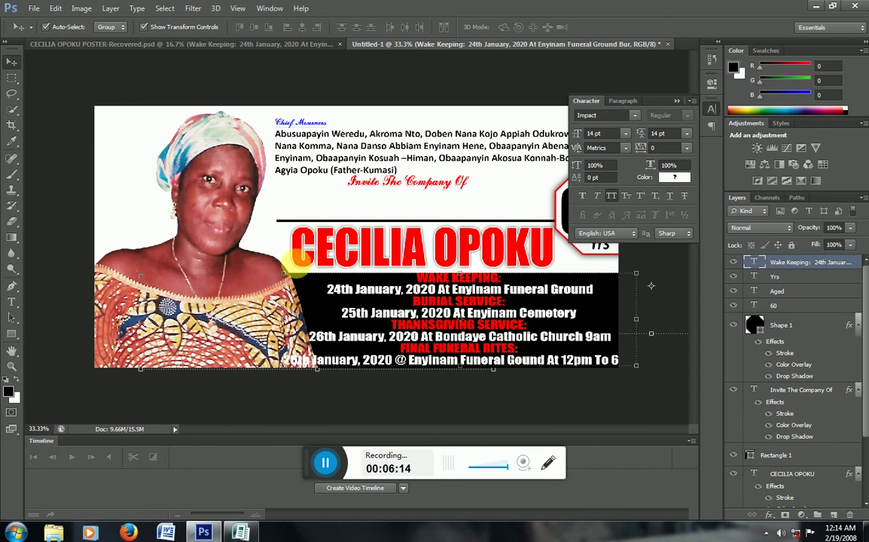
pyautogui.hotkey('ctrl', 't')
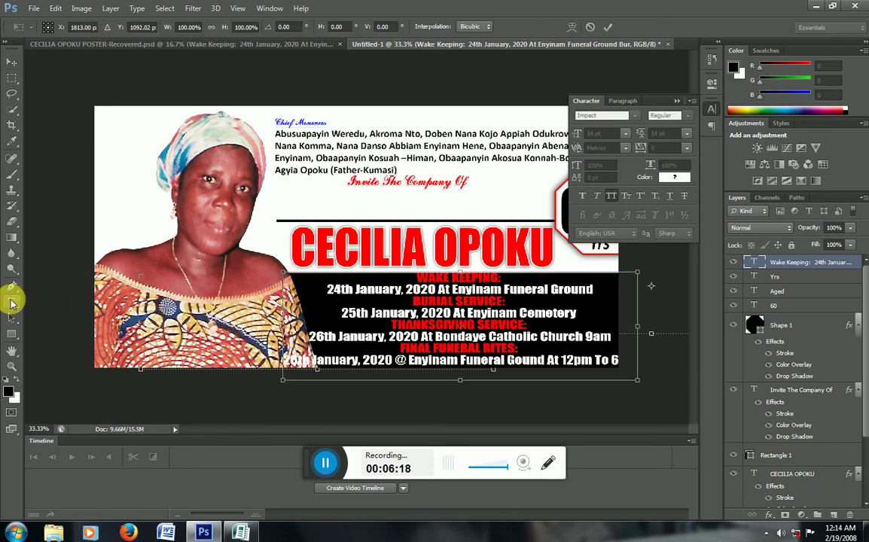
pyautogui.click(12, 302)
# Join each of the four event headings with its date line in the schedule text
pyautogui.press('Return')
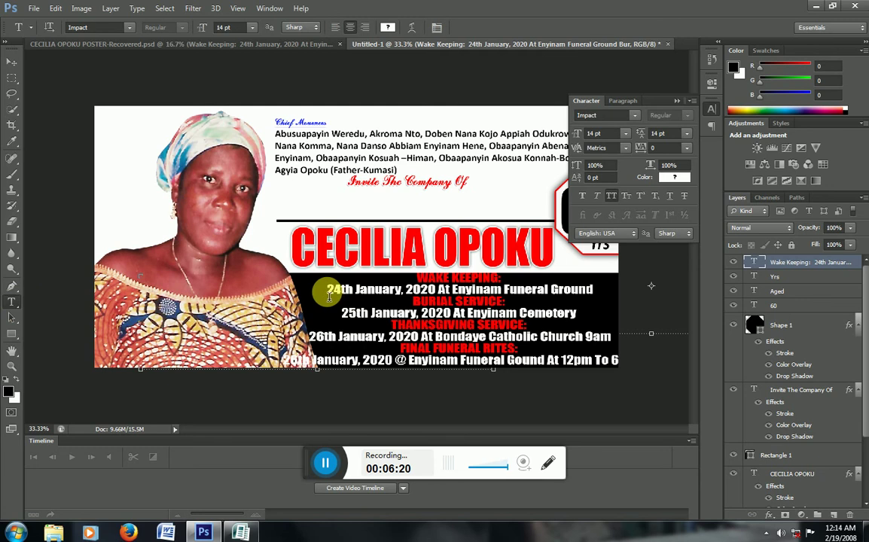
pyautogui.click(364, 312)
pyautogui.press('BackSpace')
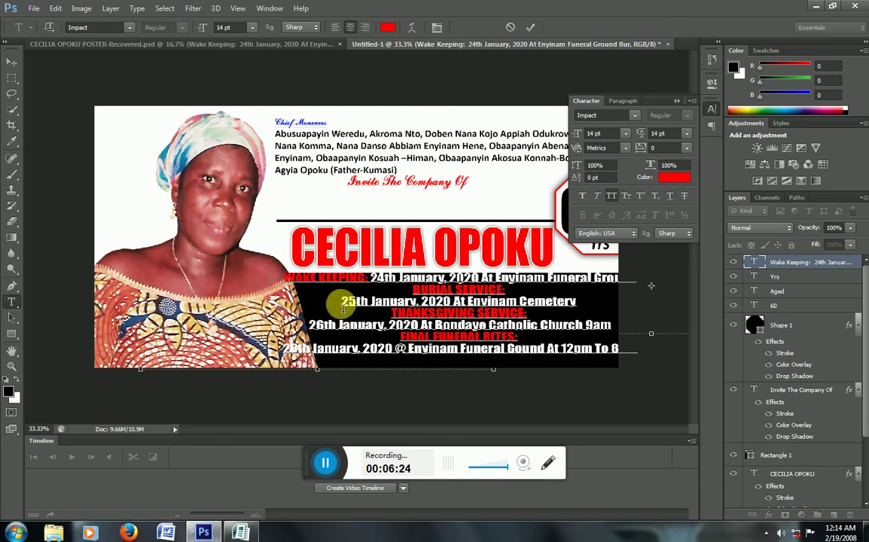
pyautogui.press('BackSpace')
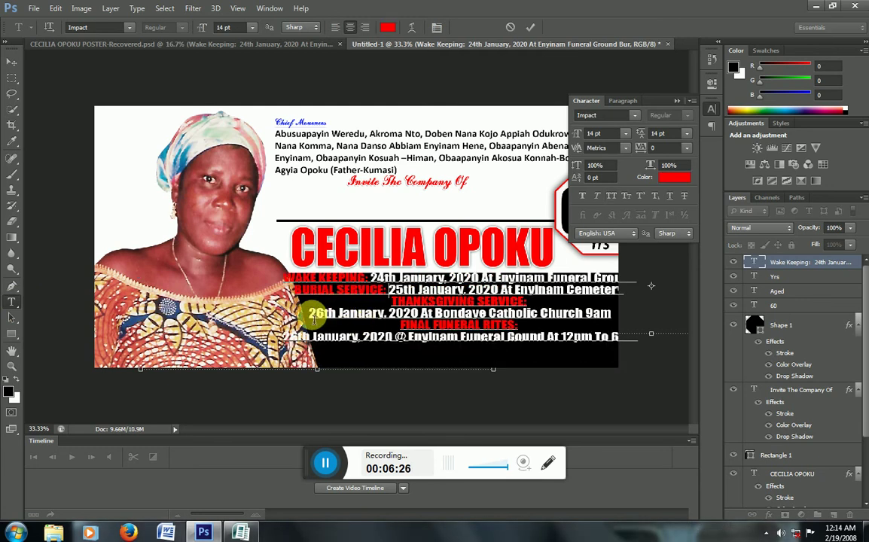
pyautogui.press('BackSpace')
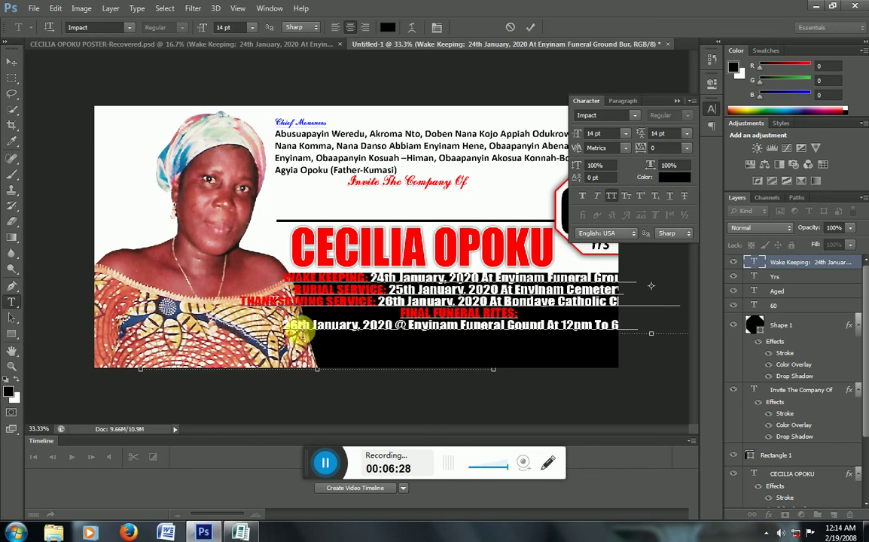
pyautogui.press('BackSpace')
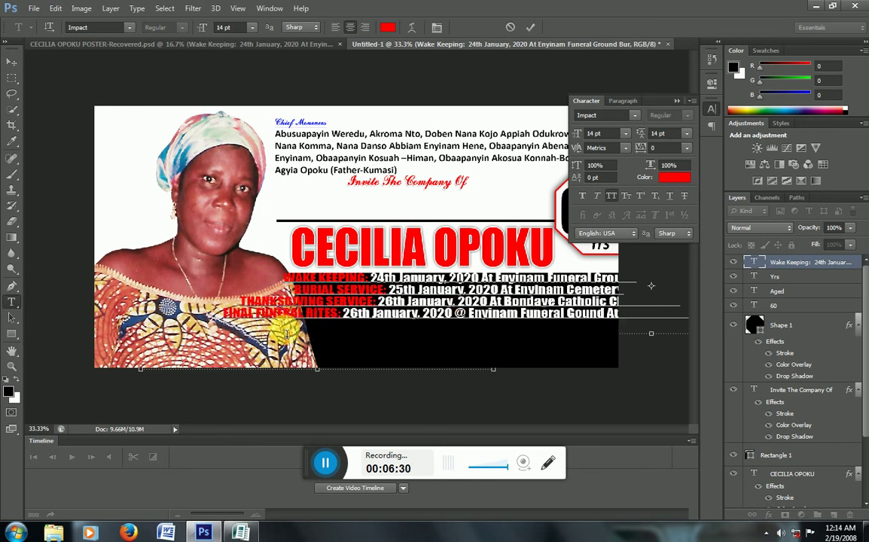
# Left-align the event lines and place them in the black band right of the portrait
pyautogui.hotkey('ctrl', 'a')
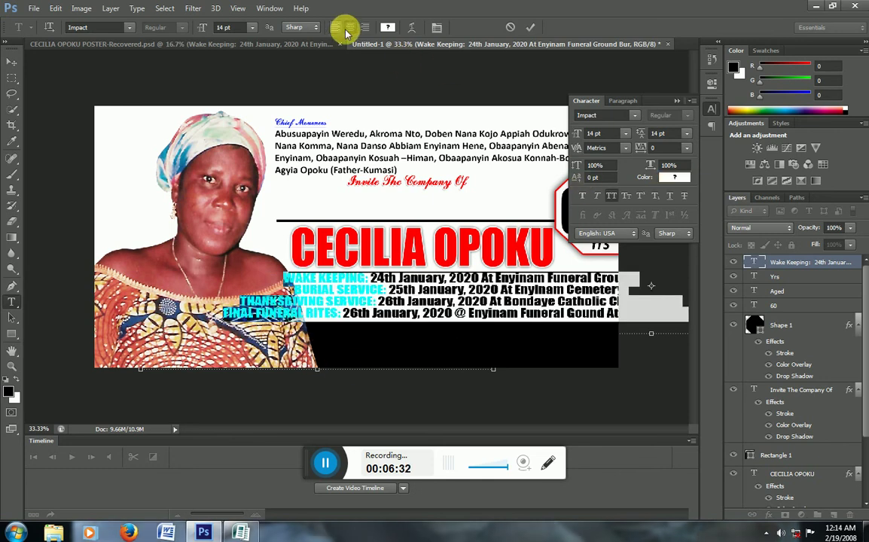
pyautogui.click(336, 27)
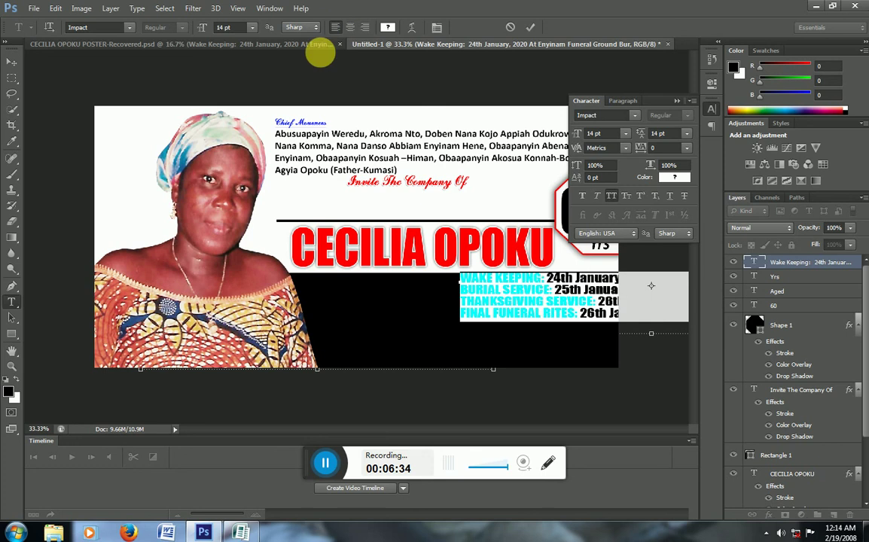
pyautogui.click(11, 64)
pyautogui.moveTo(509, 306)
pyautogui.mouseDown()
pyautogui.moveTo(412, 344)
pyautogui.moveTo(391, 329)
pyautogui.moveTo(224, 323)
pyautogui.mouseUp()
pyautogui.moveTo(187, 324); pyautogui.dragTo(394, 328)
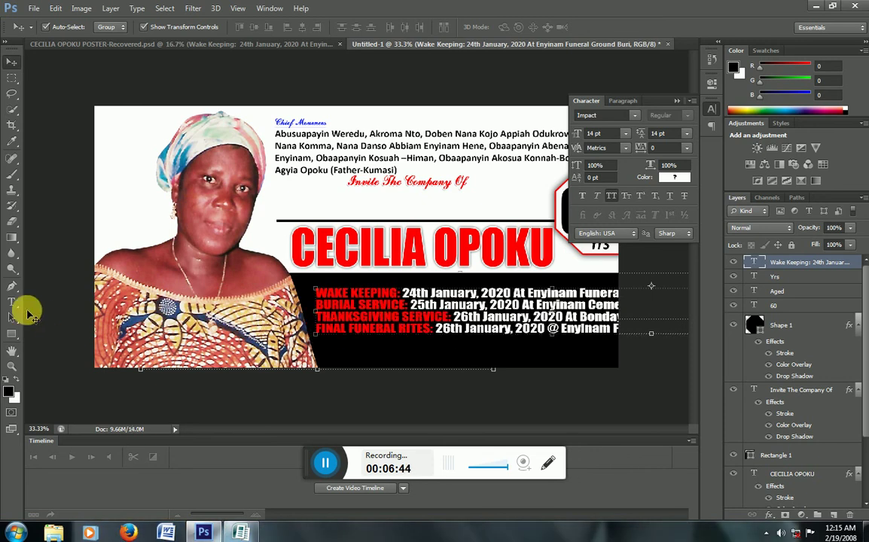
# Apply the Kartika font to all the event text
pyautogui.click(11, 302)
pyautogui.click(396, 305)
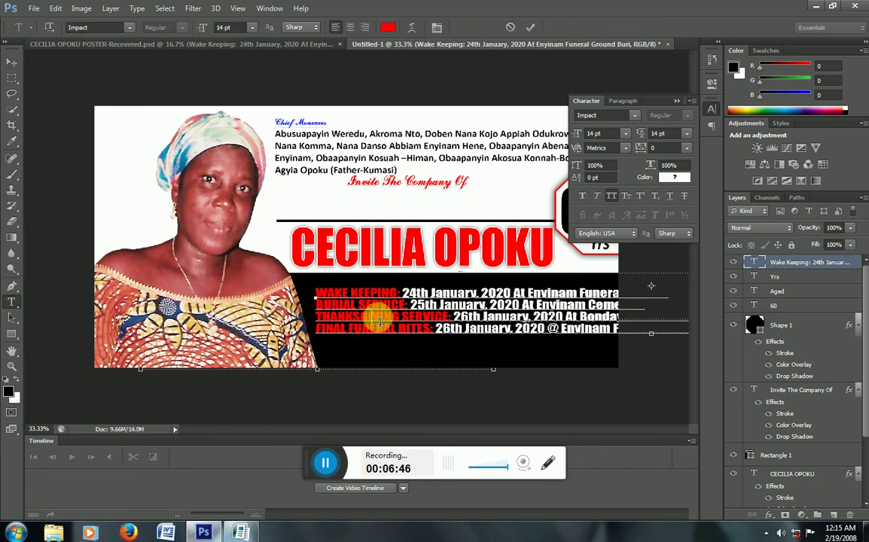
pyautogui.hotkey('ctrl', 'a')
pyautogui.click(130, 28)
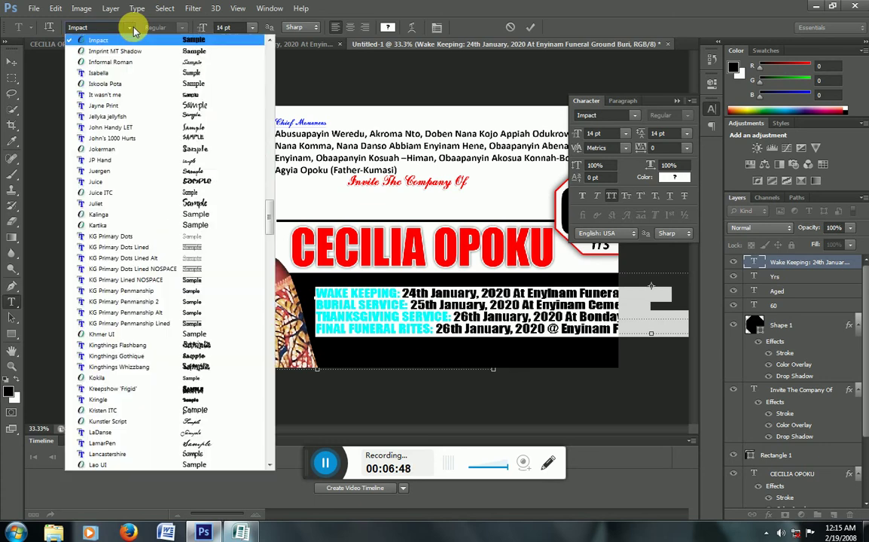
pyautogui.click(217, 227)
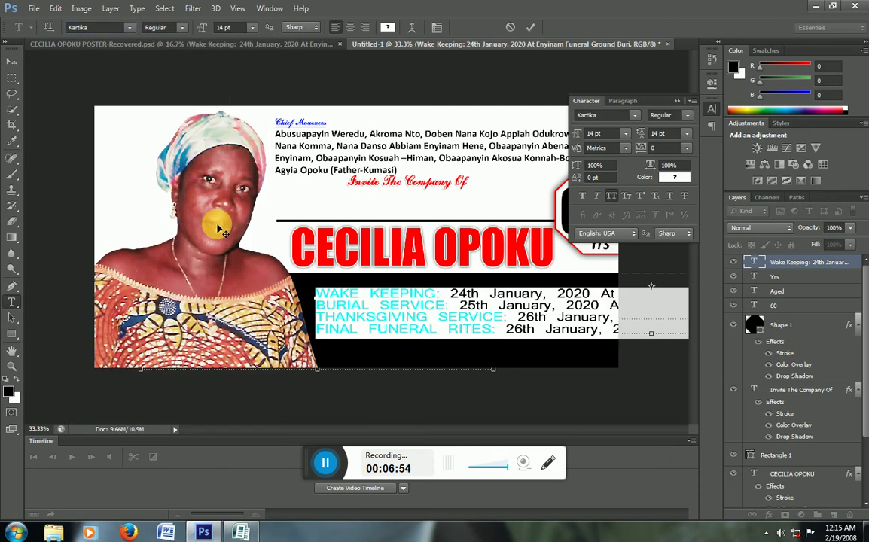
# Try Franklin Gothic Heavy as the event text font
pyautogui.click(132, 28)
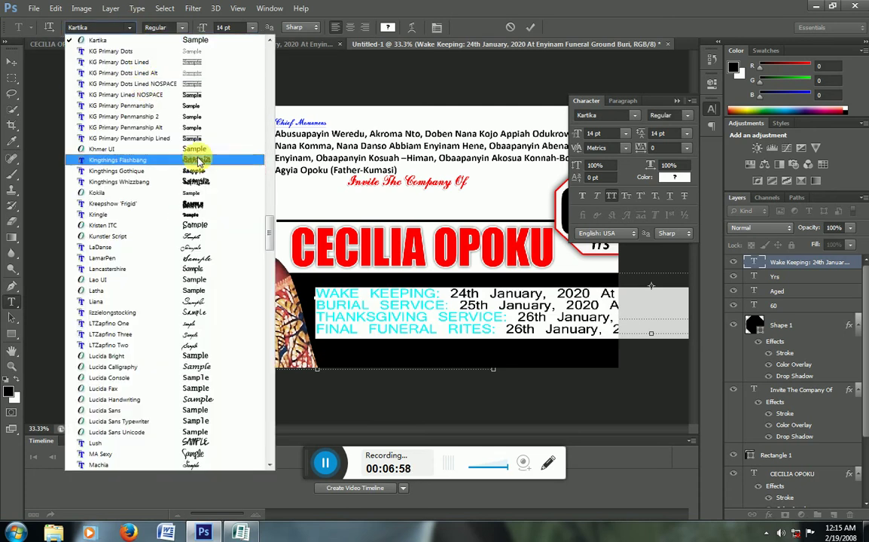
pyautogui.scroll(3, 200, 159)
pyautogui.scroll(3, 200, 161)
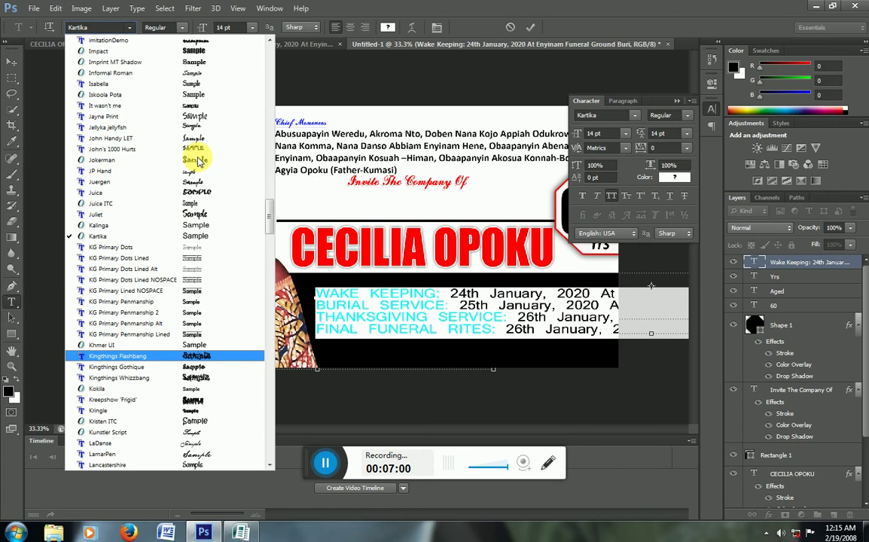
pyautogui.scroll(2, 199, 160)
pyautogui.scroll(1, 199, 160)
pyautogui.scroll(1, 199, 160)
pyautogui.scroll(2, 199, 160)
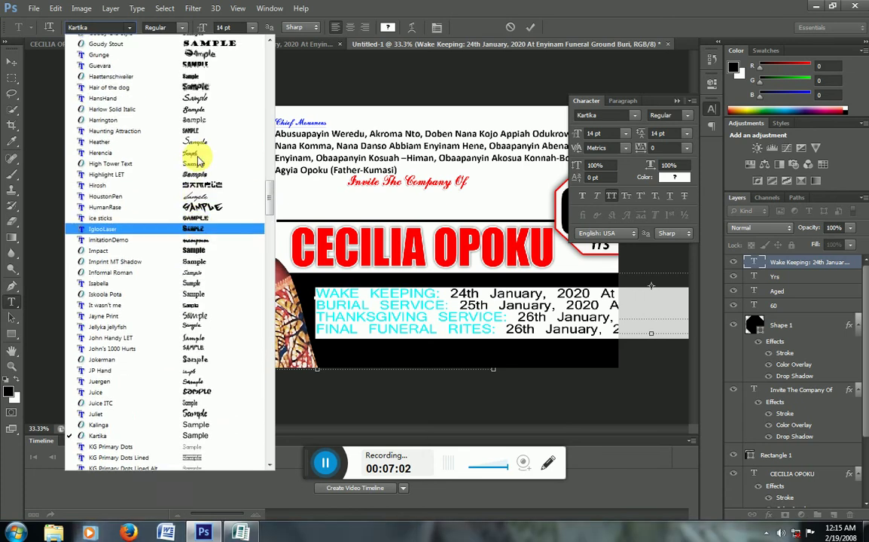
pyautogui.scroll(3, 200, 160)
pyautogui.scroll(4, 199, 161)
pyautogui.scroll(1, 200, 160)
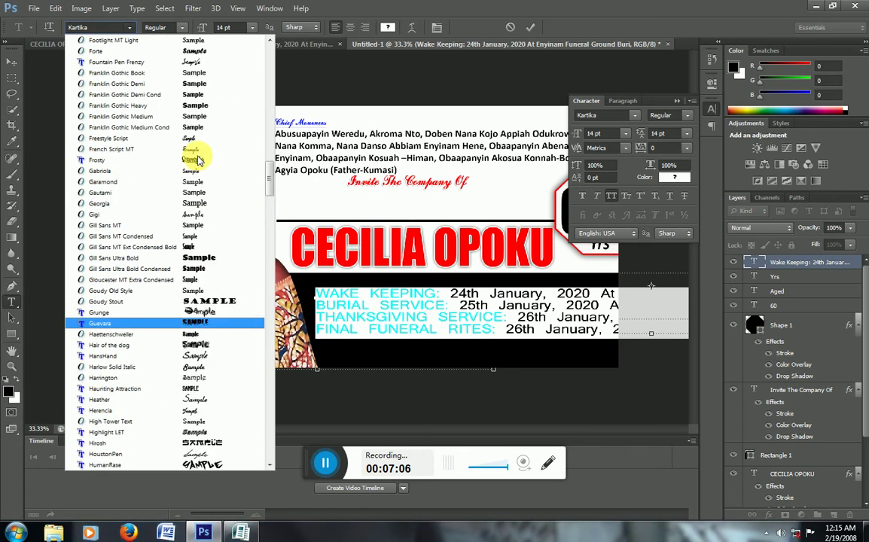
pyautogui.click(213, 109)
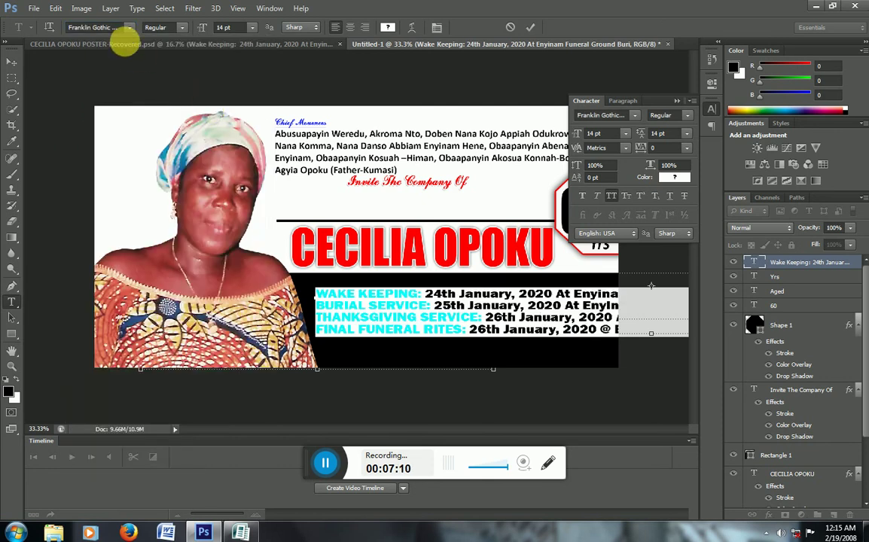
# Try Copperplate Gothic Bold as the event text font
pyautogui.click(128, 27)
pyautogui.scroll(2, 172, 100)
pyautogui.scroll(2, 173, 100)
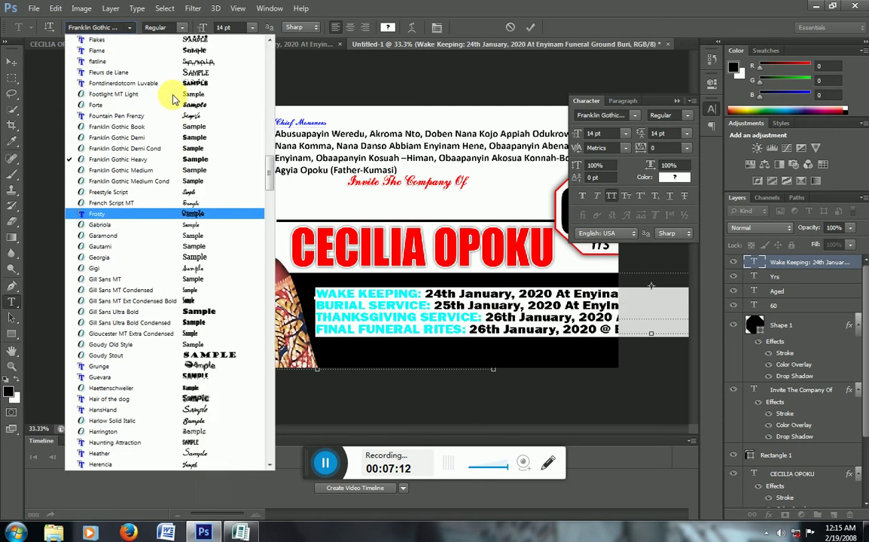
pyautogui.scroll(1, 173, 100)
pyautogui.scroll(3, 173, 99)
pyautogui.scroll(4, 172, 100)
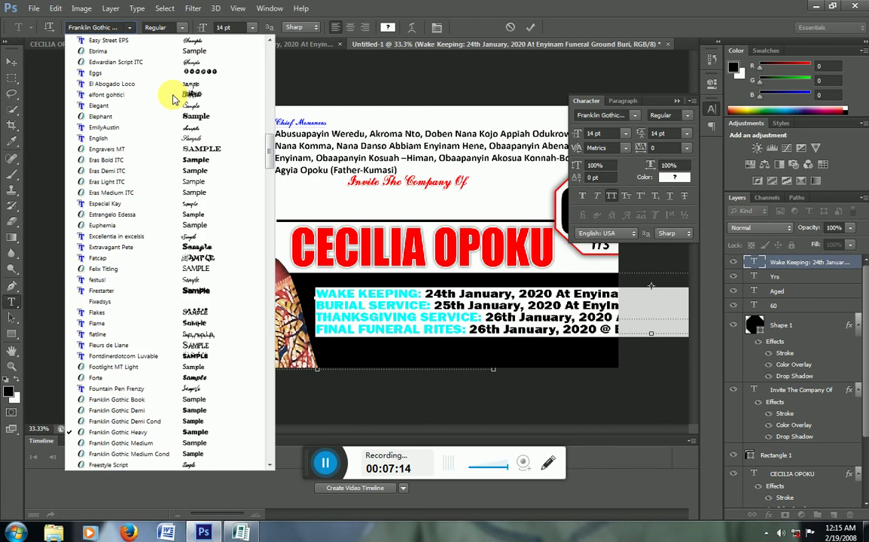
pyautogui.scroll(1, 172, 100)
pyautogui.scroll(1, 173, 100)
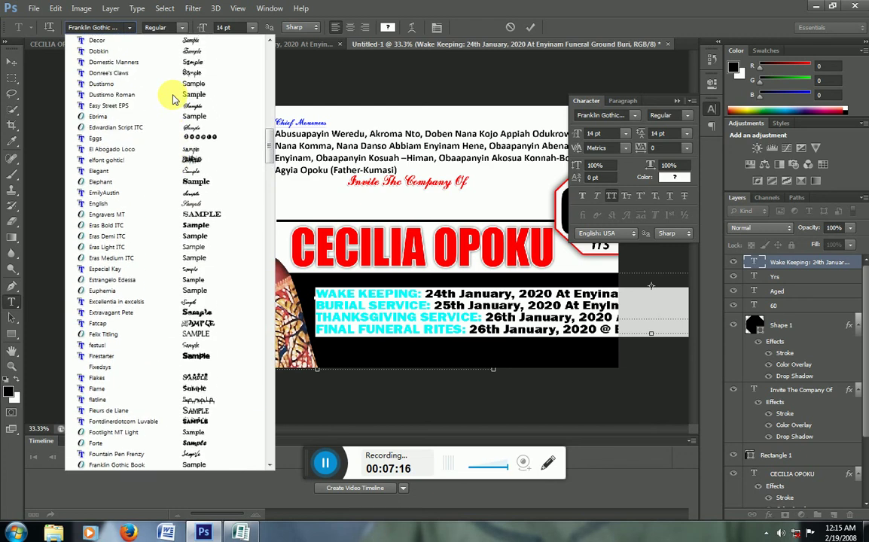
pyautogui.scroll(1, 172, 99)
pyautogui.scroll(2, 173, 99)
pyautogui.scroll(4, 173, 100)
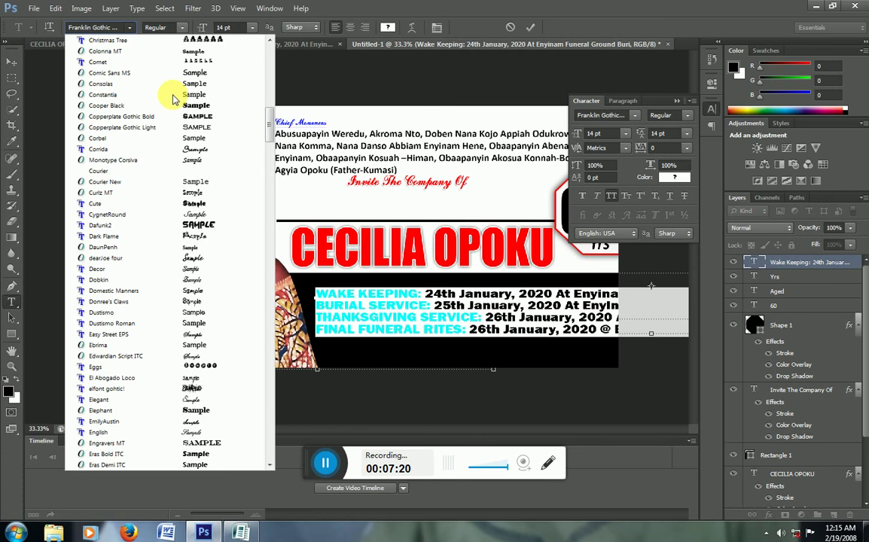
pyautogui.scroll(1, 172, 100)
pyautogui.scroll(1, 172, 99)
pyautogui.scroll(1, 173, 100)
pyautogui.scroll(2, 172, 99)
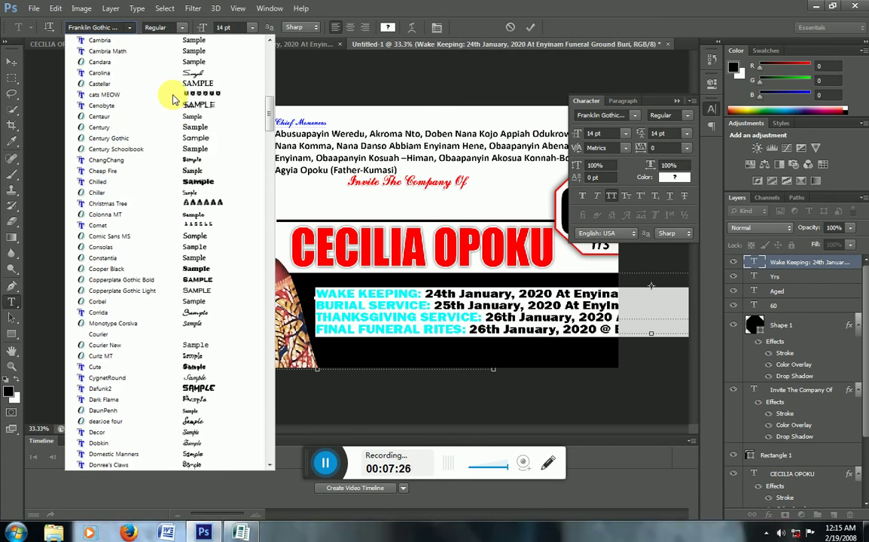
pyautogui.scroll(1, 172, 100)
pyautogui.scroll(1, 173, 100)
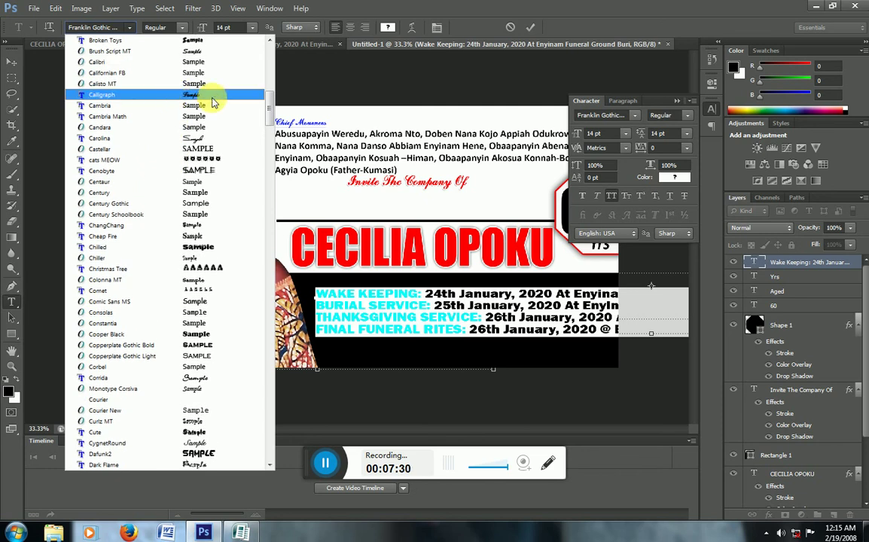
pyautogui.scroll(1, 213, 102)
pyautogui.scroll(1, 213, 103)
pyautogui.scroll(2, 213, 103)
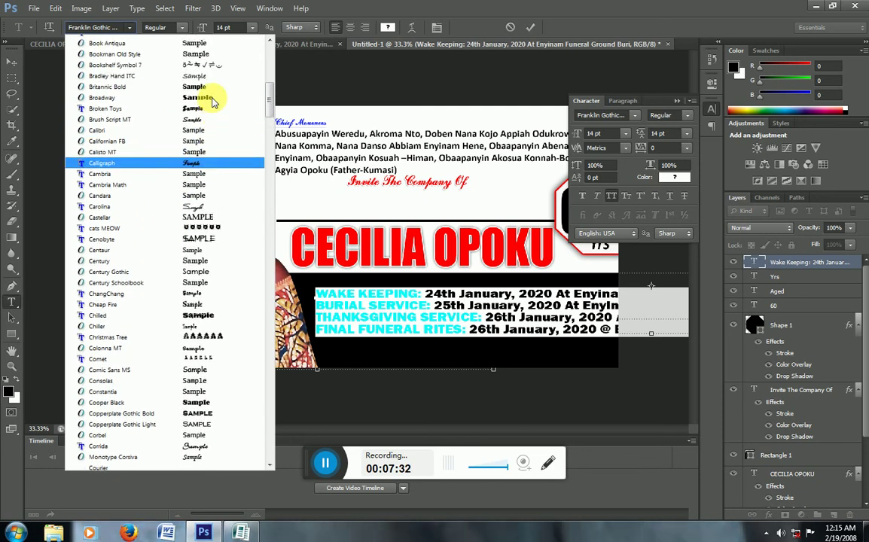
pyautogui.scroll(2, 213, 102)
pyautogui.scroll(1, 213, 102)
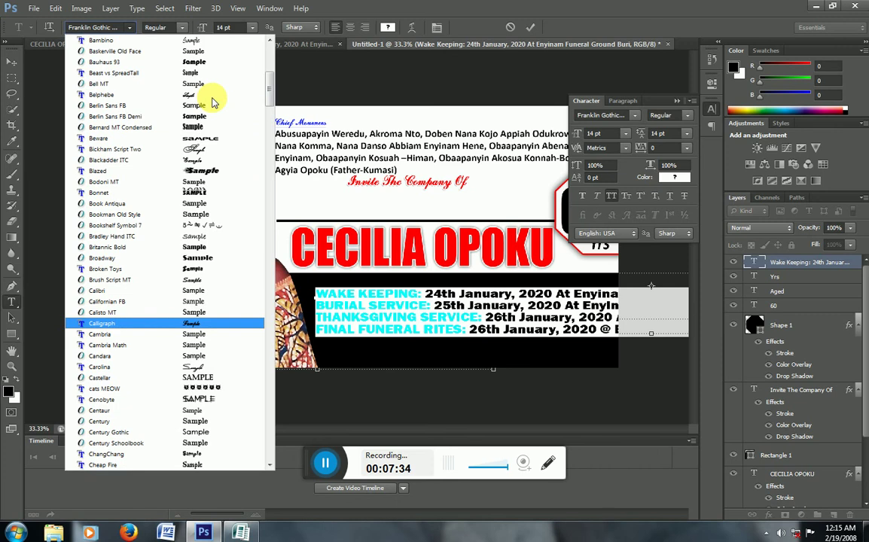
pyautogui.scroll(-2, 211, 96)
pyautogui.scroll(-1, 211, 95)
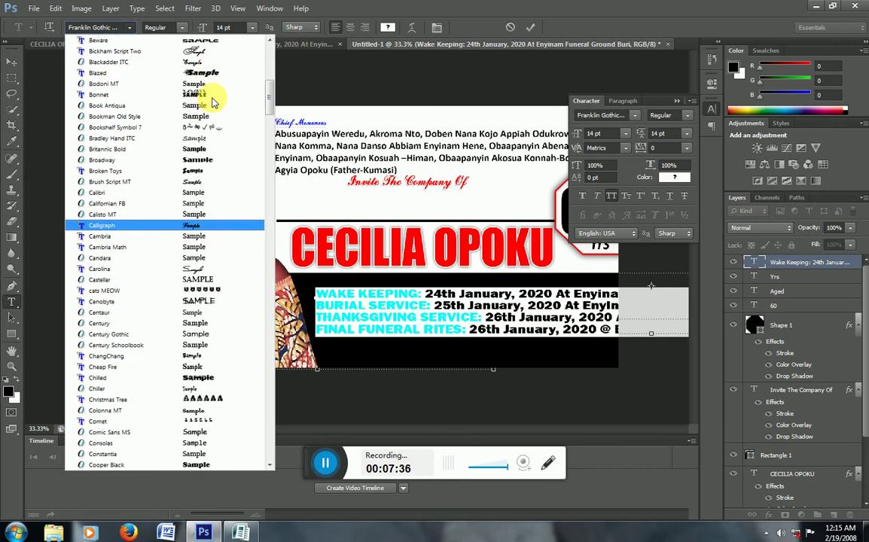
pyautogui.scroll(-1, 243, 100)
pyautogui.scroll(-2, 242, 103)
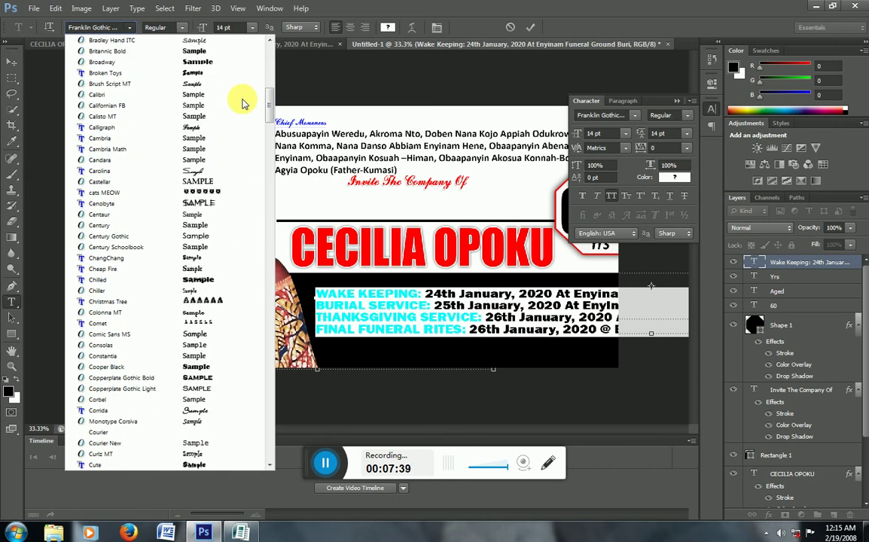
pyautogui.scroll(-1, 242, 103)
pyautogui.scroll(-1, 242, 103)
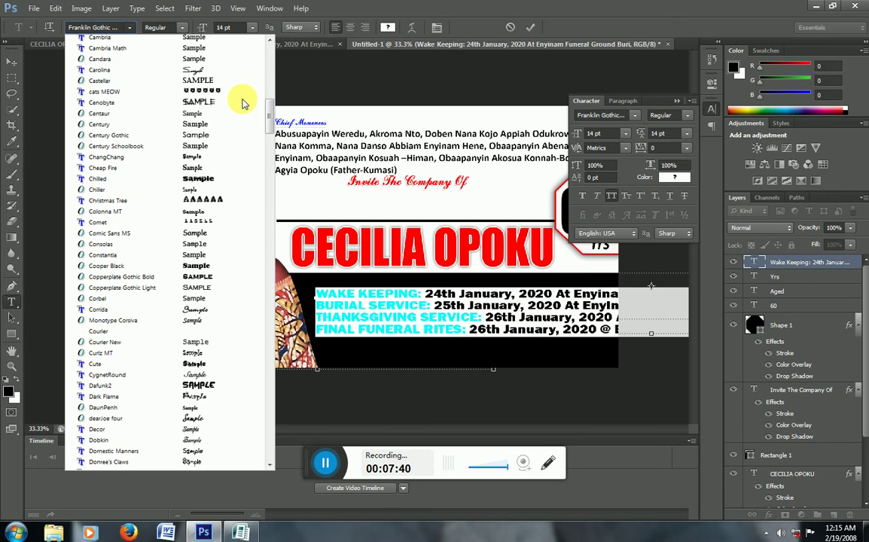
pyautogui.scroll(-1, 242, 104)
pyautogui.scroll(-1, 241, 102)
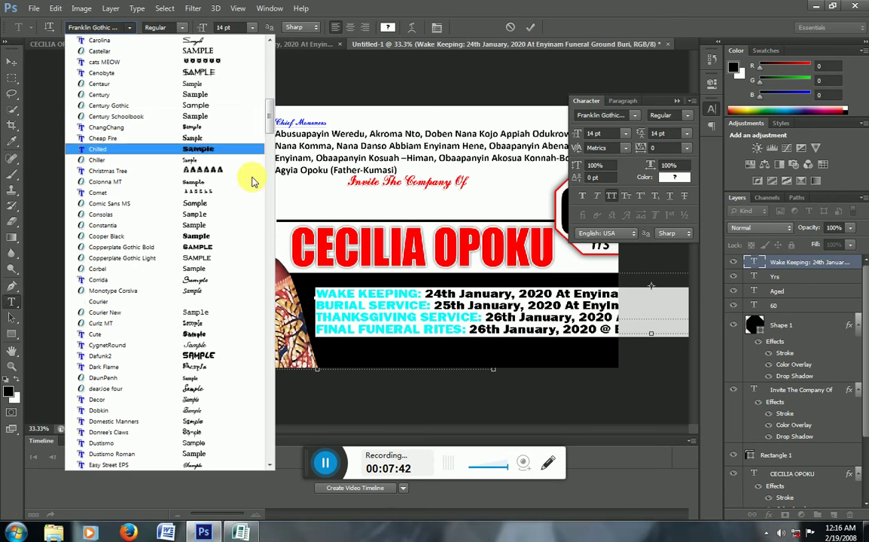
pyautogui.scroll(-1, 251, 181)
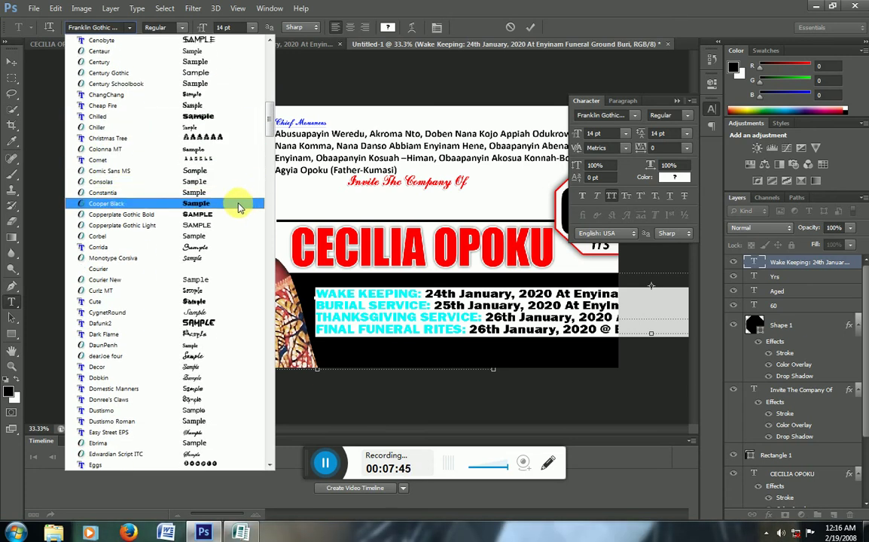
pyautogui.click(238, 218)
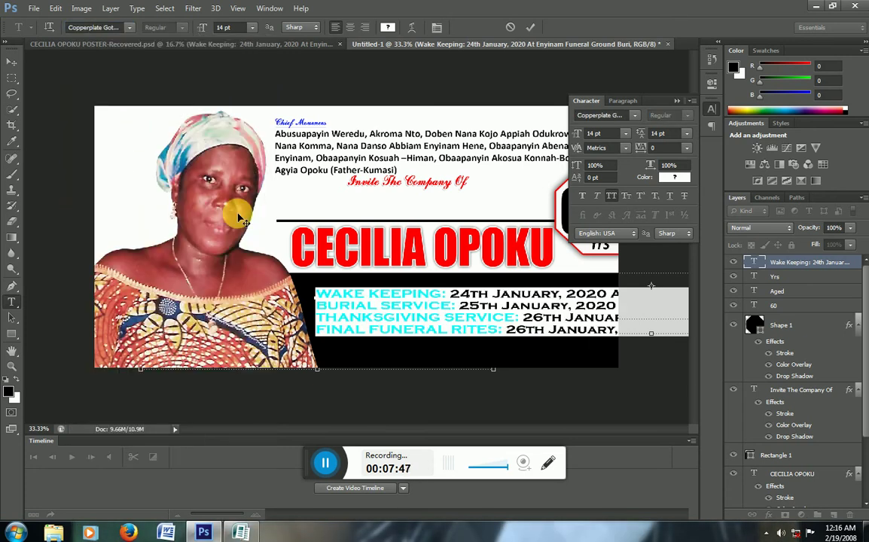
# Set the event text font to Calibri, pasting back the accidentally deleted lines
pyautogui.click(129, 27)
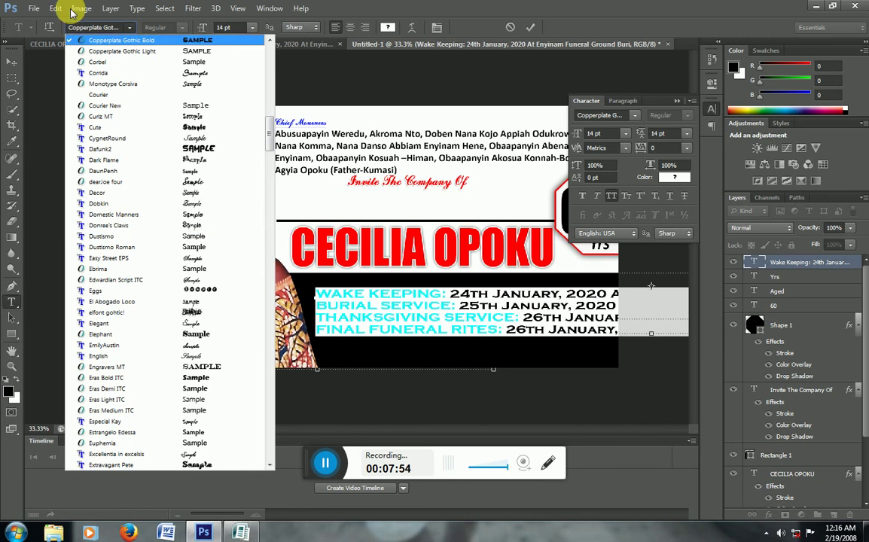
pyautogui.click(90, 26)
pyautogui.write('Calibri')
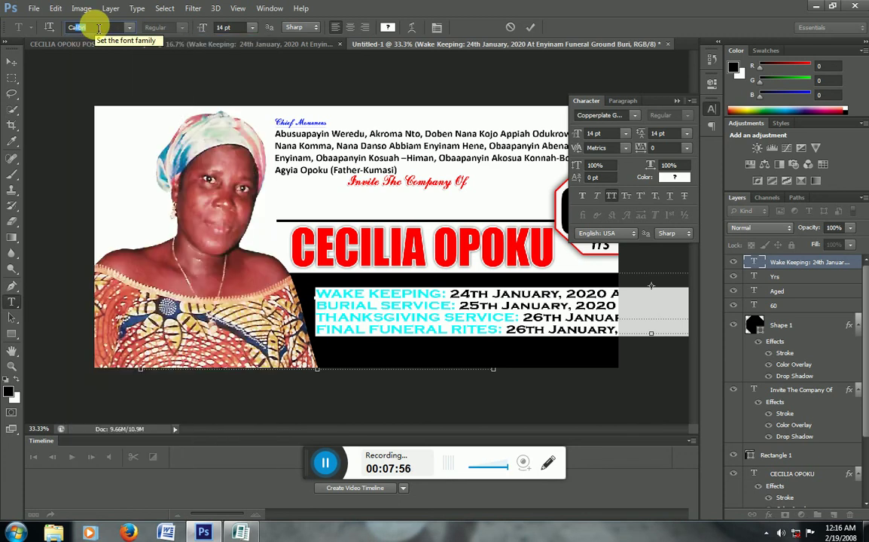
pyautogui.press('Return')
pyautogui.press('BackSpace')
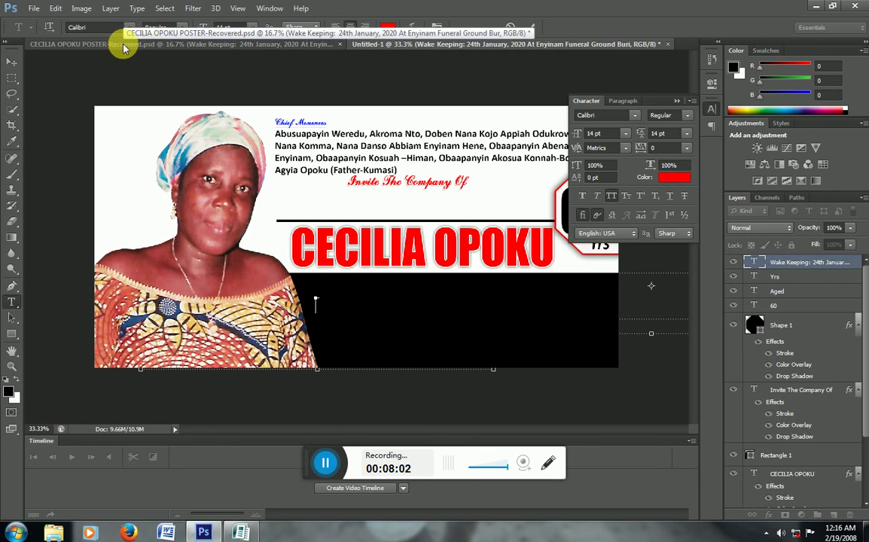
pyautogui.hotkey('ctrl', 'v')
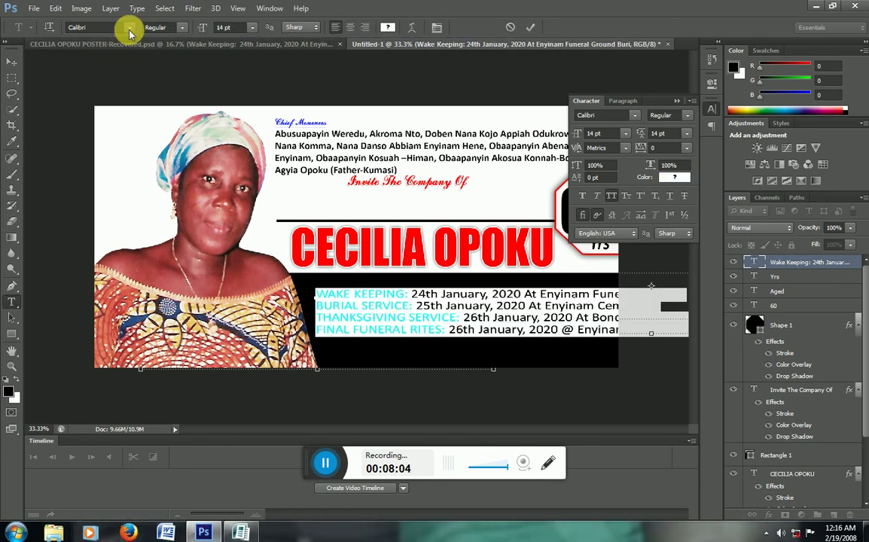
# Narrow the event text block from its left side with a free transform
pyautogui.click(13, 64)
pyautogui.hotkey('ctrl', 't')
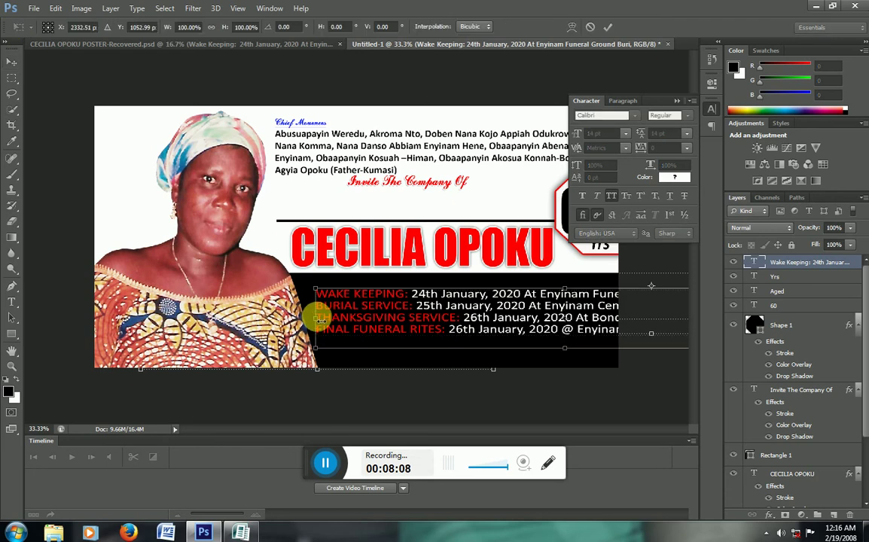
pyautogui.moveTo(320, 318)
pyautogui.mouseDown()
pyautogui.moveTo(373, 322)
pyautogui.moveTo(275, 321)
pyautogui.moveTo(378, 320)
pyautogui.mouseUp()
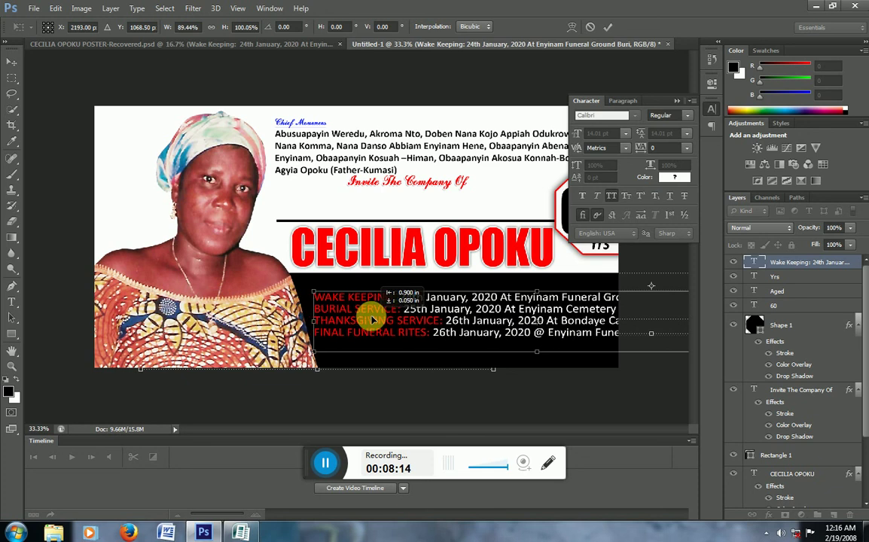
pyautogui.press('Return')
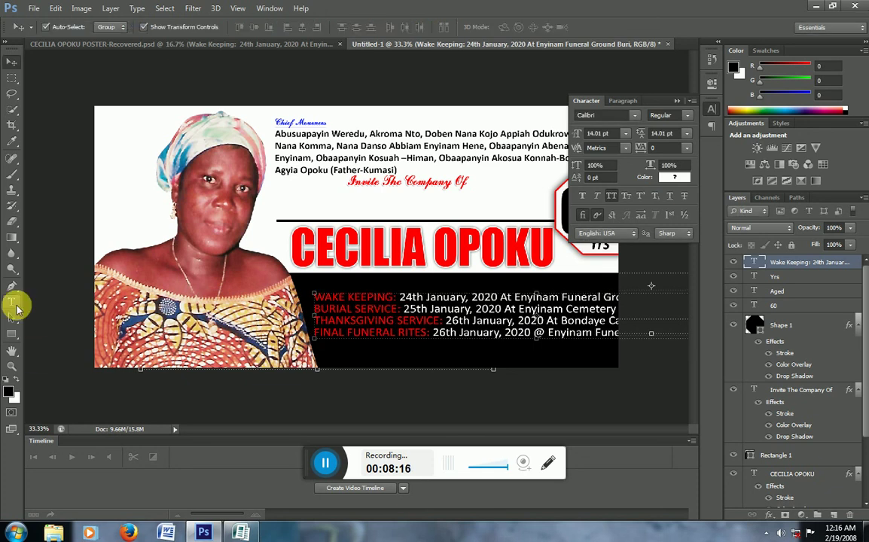
# Break the wake keeping, burial, thanksgiving and final rites dates onto their own lines
pyautogui.click(12, 301)
pyautogui.click(399, 297)
pyautogui.press('Return')
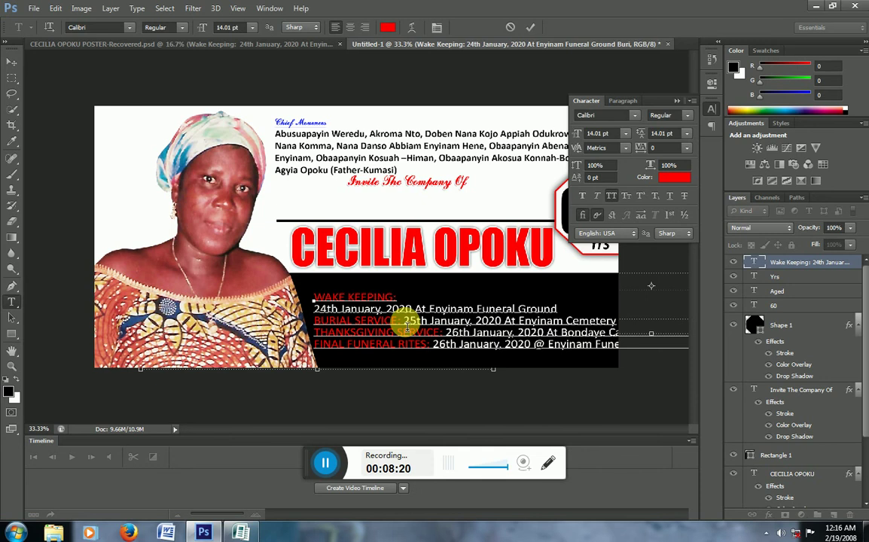
pyautogui.click(403, 321)
pyautogui.press('Return')
pyautogui.click(445, 344)
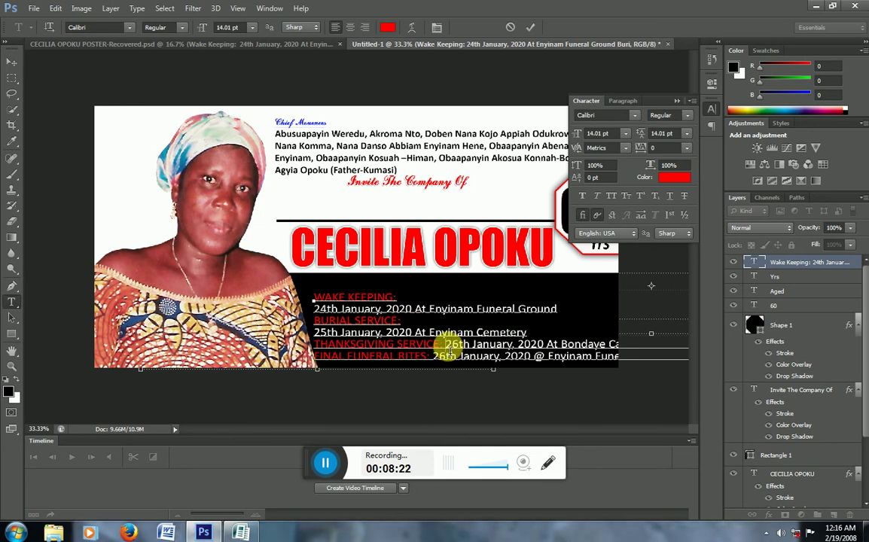
pyautogui.press('Return')
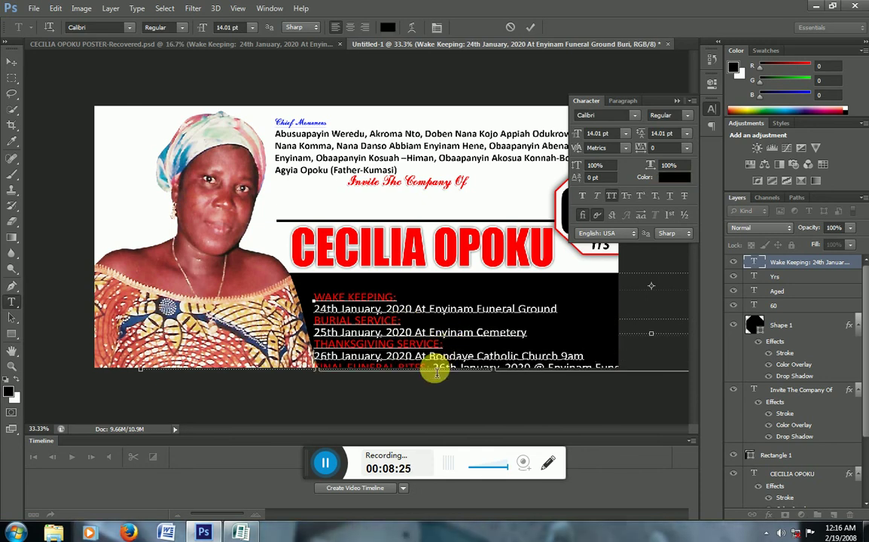
pyautogui.click(434, 367)
pyautogui.press('Return')
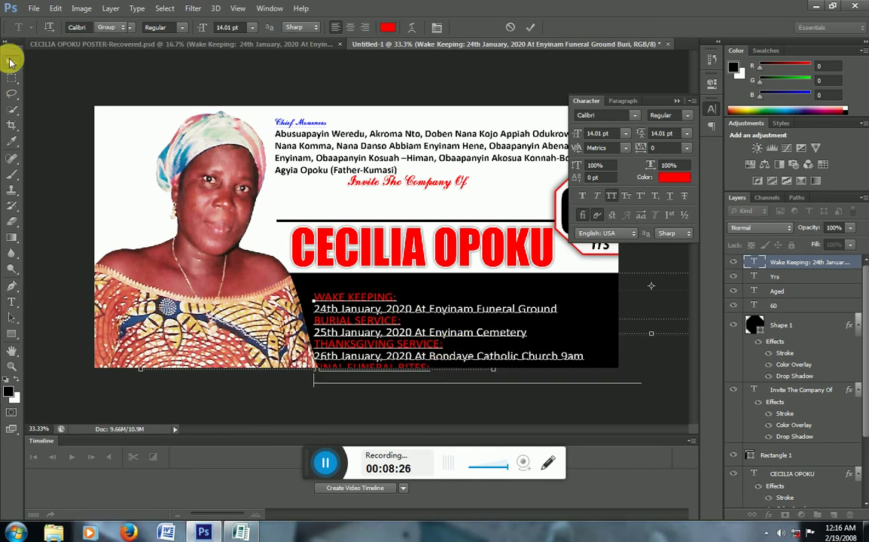
pyautogui.click(11, 64)
# Raise the schedule and scale it down to about 10.6 pt so all eight lines fit the band
pyautogui.moveTo(376, 310)
pyautogui.mouseDown()
pyautogui.moveTo(372, 292)
pyautogui.moveTo(380, 292)
pyautogui.mouseUp()
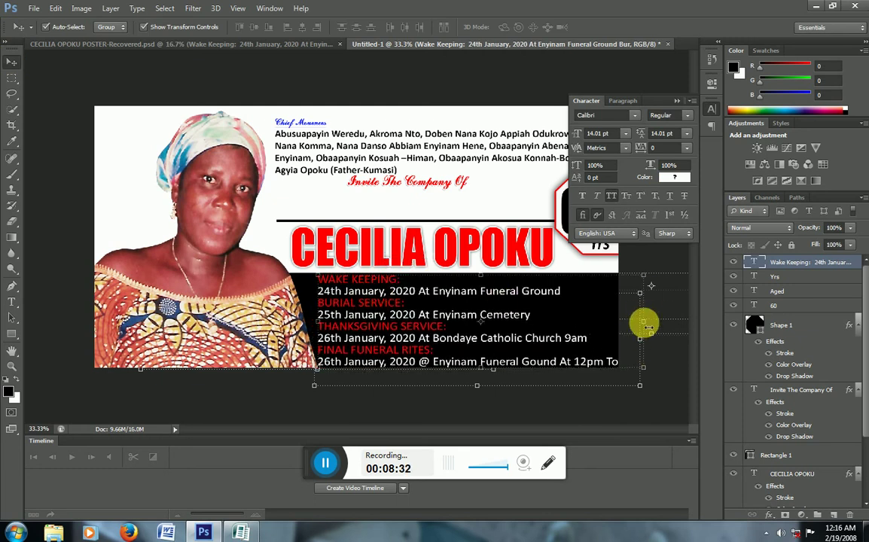
pyautogui.moveTo(649, 325); pyautogui.dragTo(613, 327)
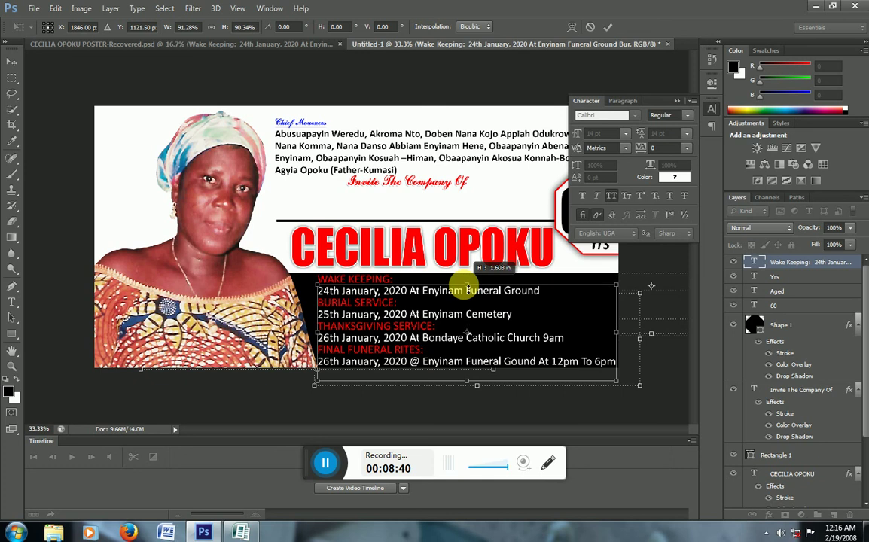
pyautogui.moveTo(468, 277); pyautogui.dragTo(467, 301)
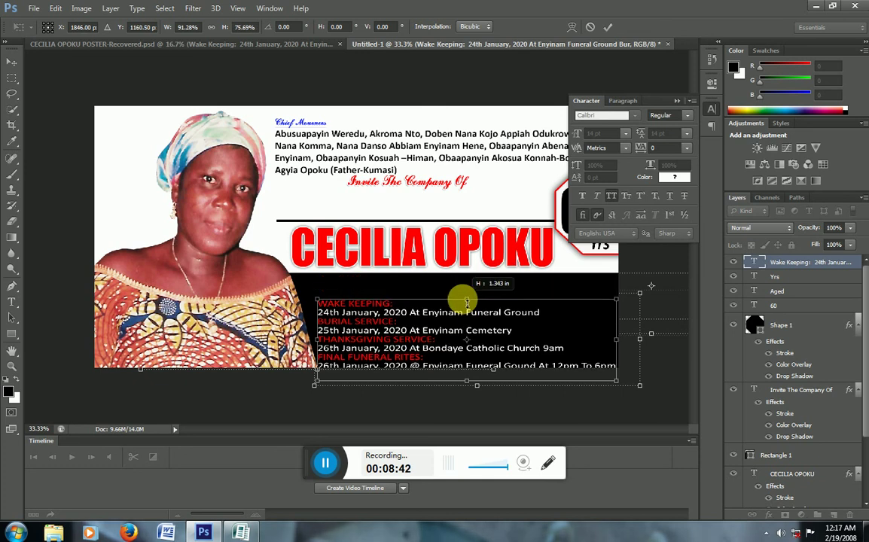
pyautogui.press('Return')
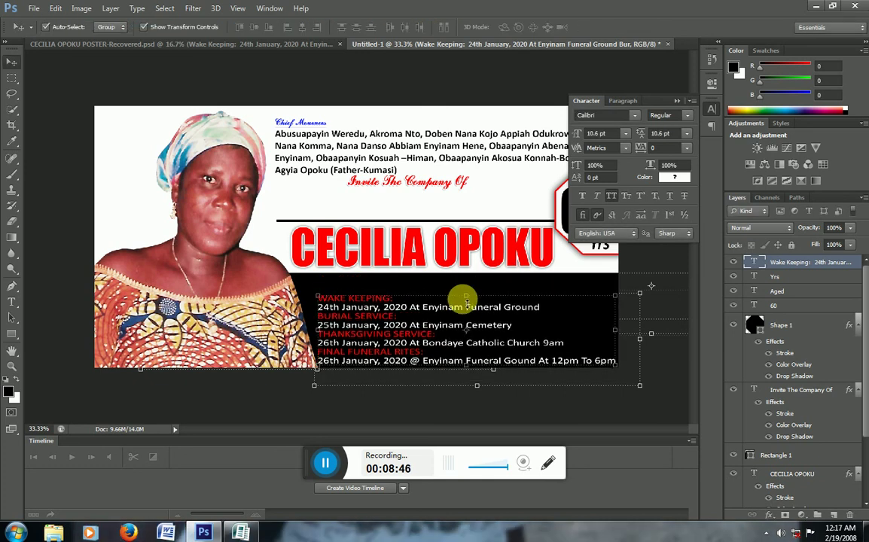
# Lower the top edge of the black date band slightly
pyautogui.click(647, 373)
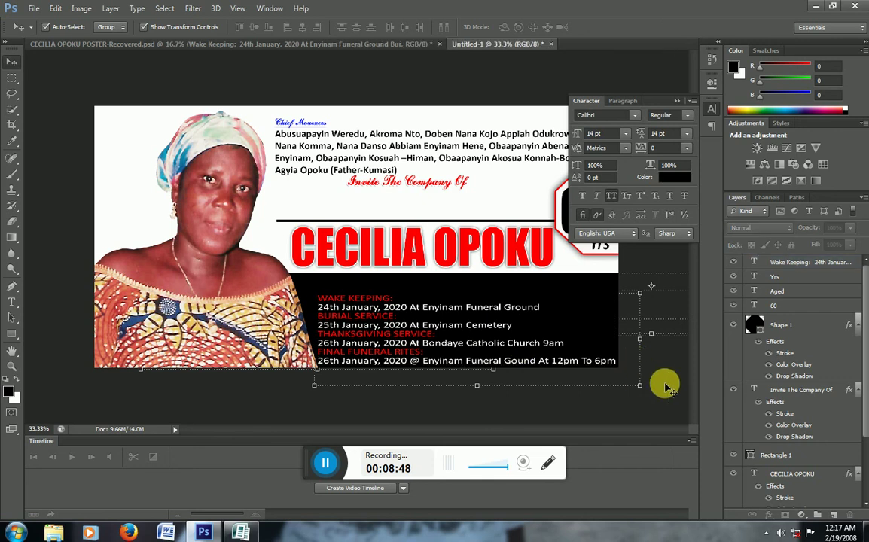
pyautogui.click(513, 284)
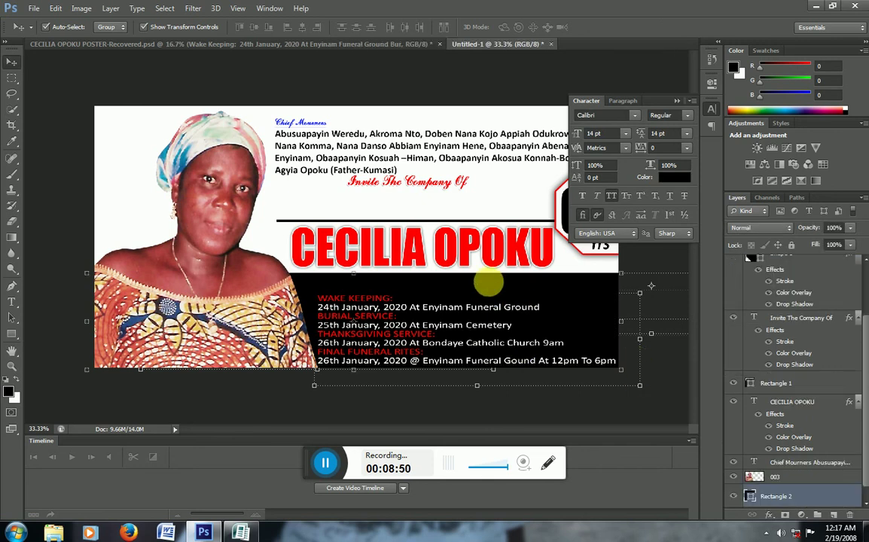
pyautogui.moveTo(357, 275); pyautogui.dragTo(354, 290)
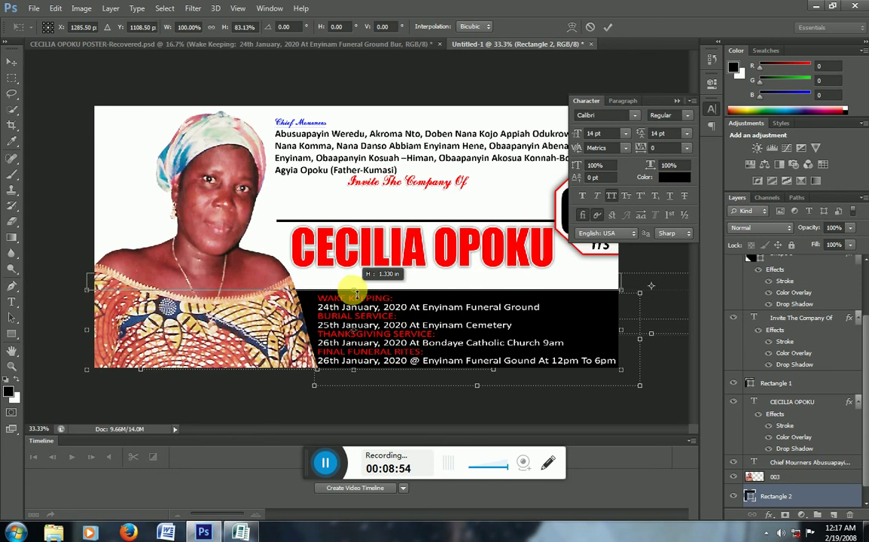
pyautogui.moveTo(354, 290); pyautogui.dragTo(353, 289)
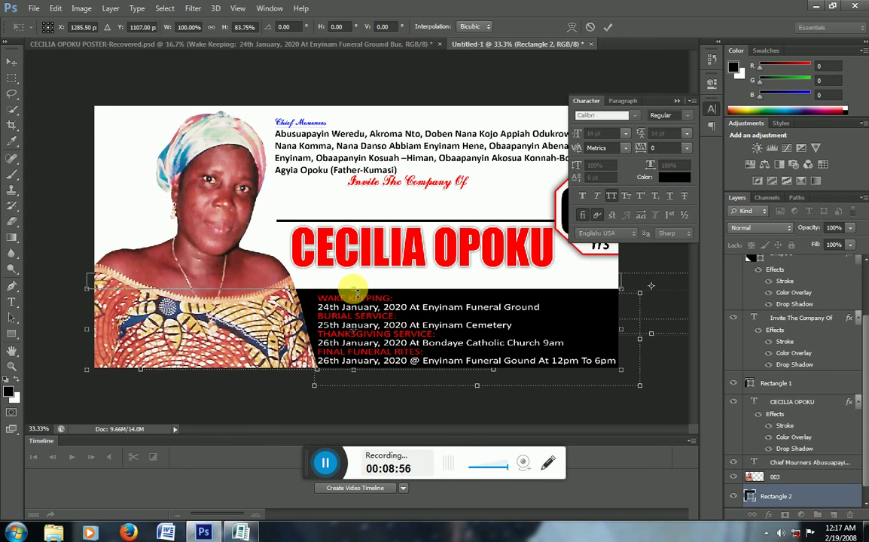
pyautogui.press('Return')
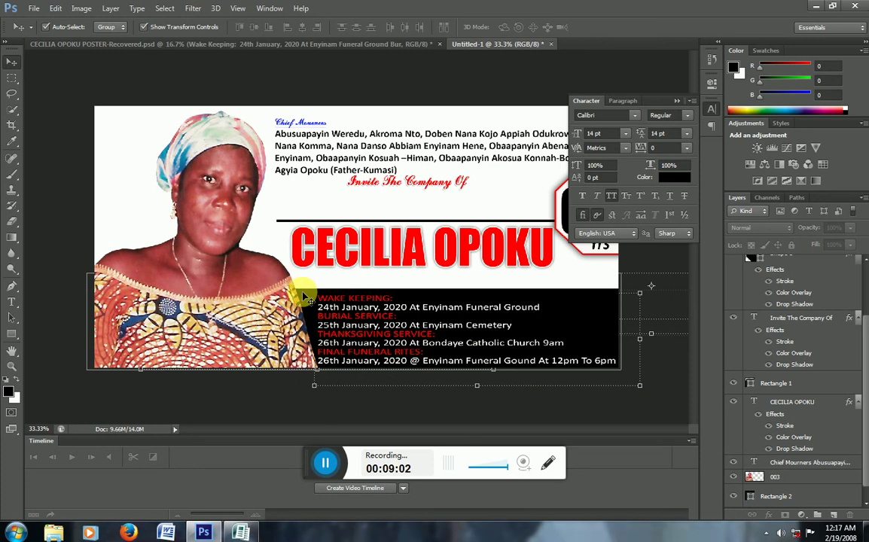
# Narrow the black band from its left so it starts against the portrait
pyautogui.click(254, 345)
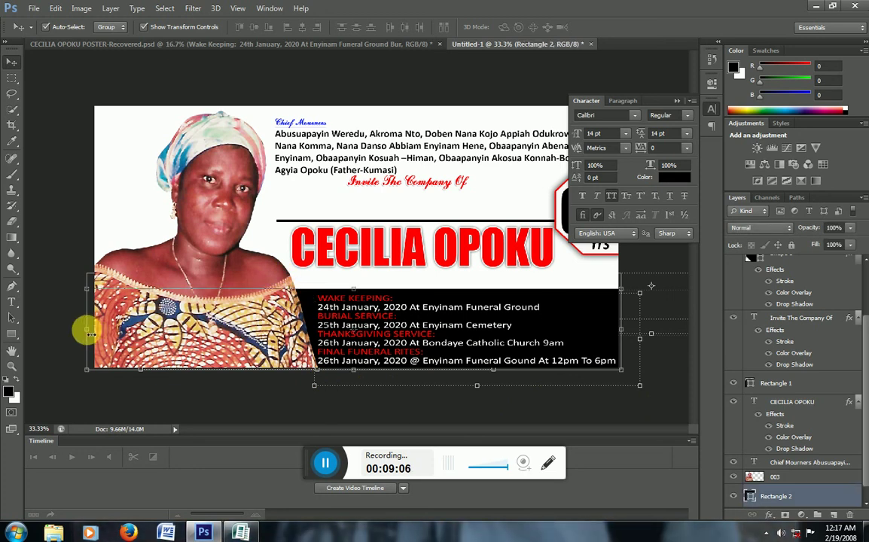
pyautogui.moveTo(88, 329); pyautogui.dragTo(310, 333)
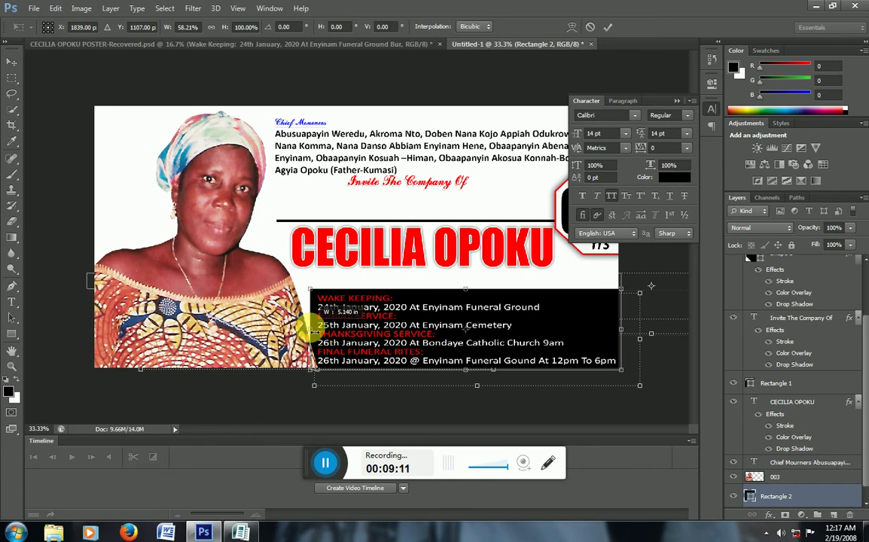
pyautogui.moveTo(310, 330); pyautogui.dragTo(284, 330)
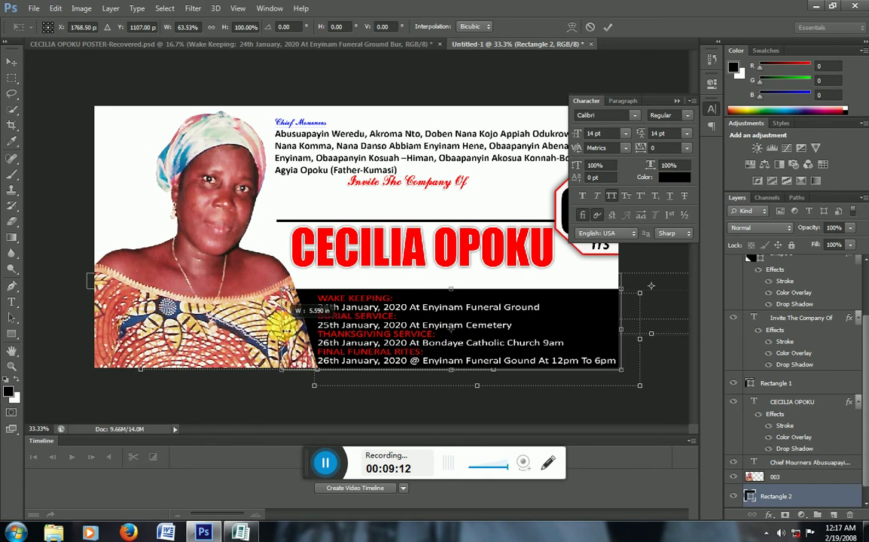
pyautogui.press('Return')
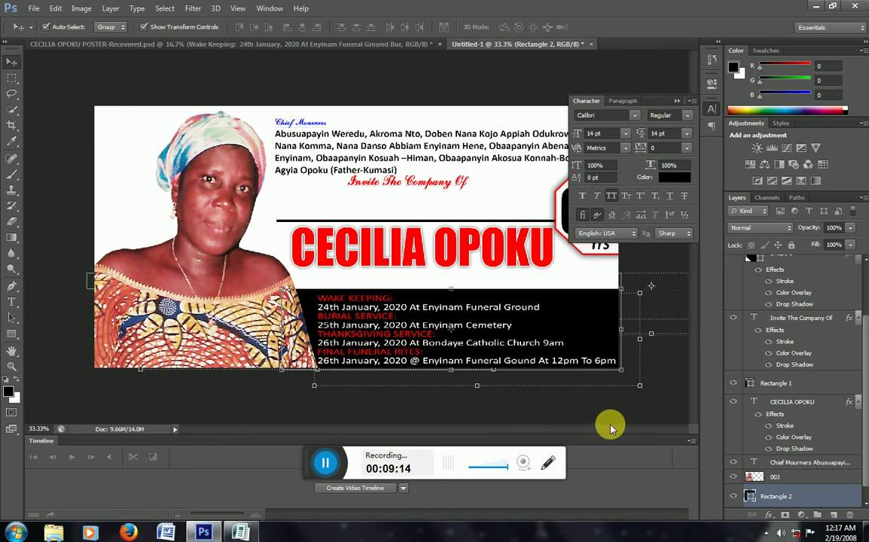
pyautogui.click(611, 413)
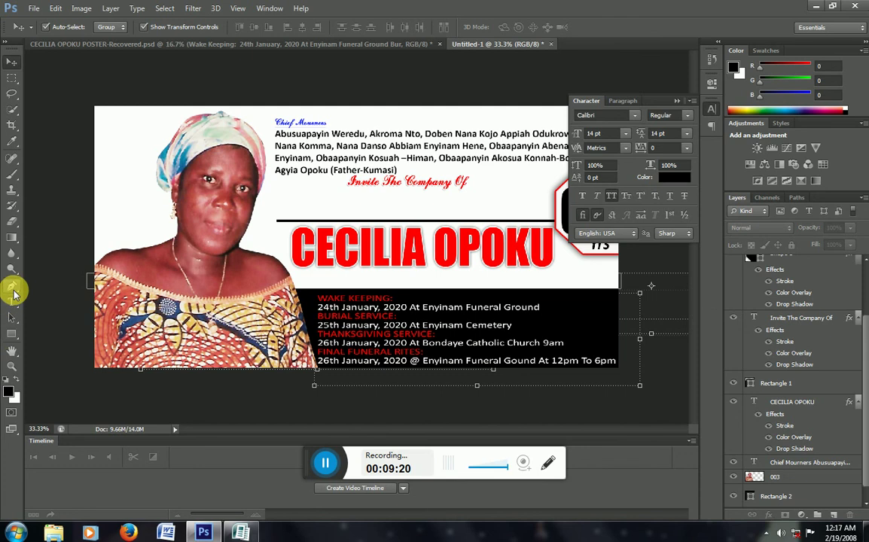
# Browse the pen tool variants and collapse the character settings to reveal the Aged 60 badge
pyautogui.click(12, 287)
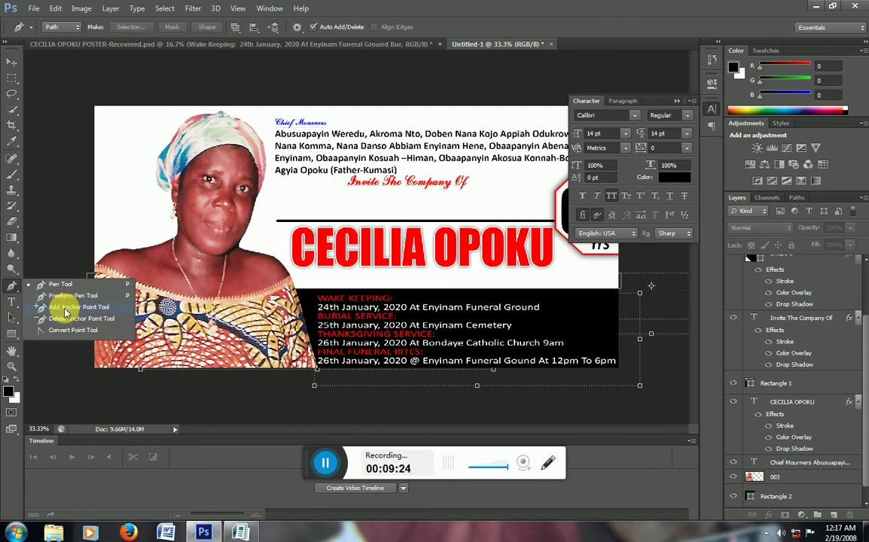
pyautogui.click(66, 308)
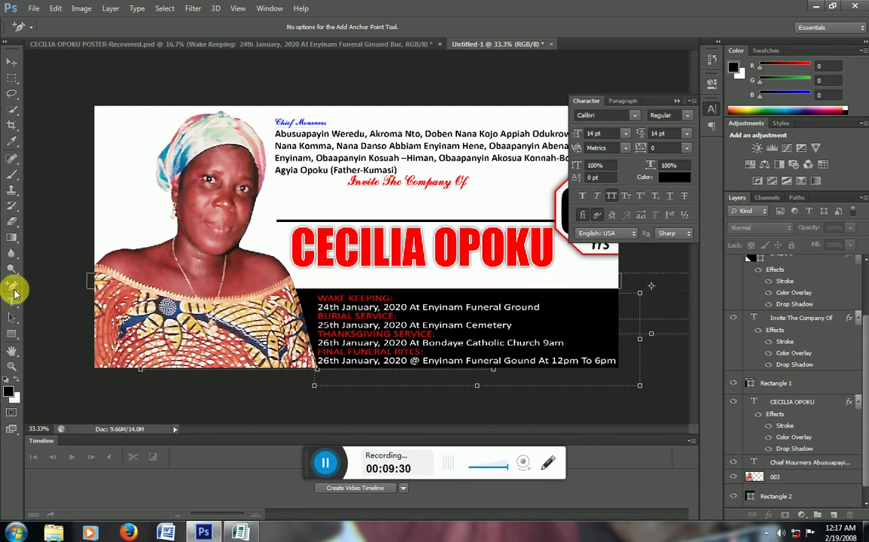
pyautogui.rightClick(14, 289)
pyautogui.click(43, 307)
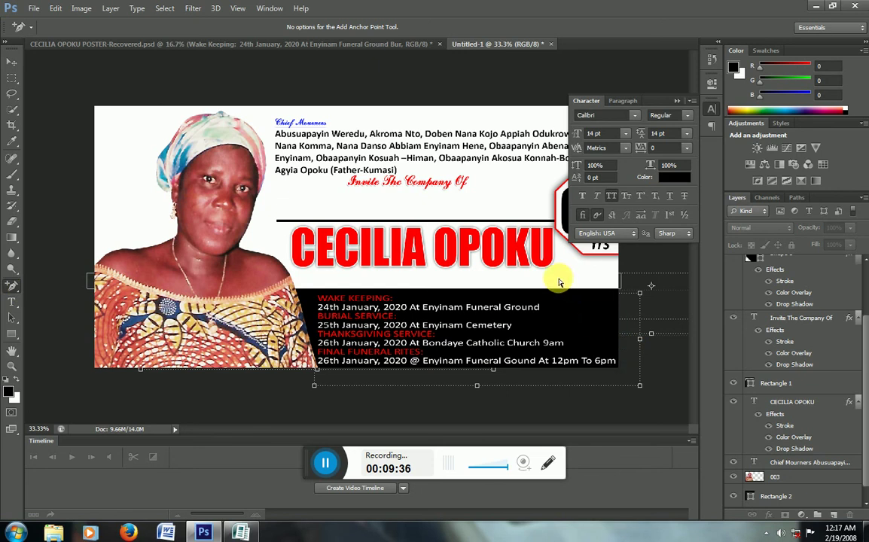
pyautogui.click(676, 100)
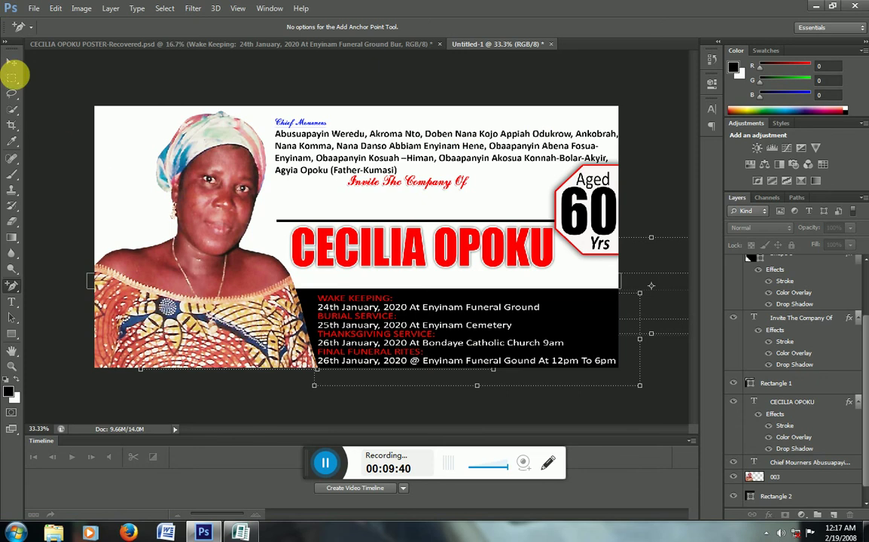
pyautogui.click(13, 62)
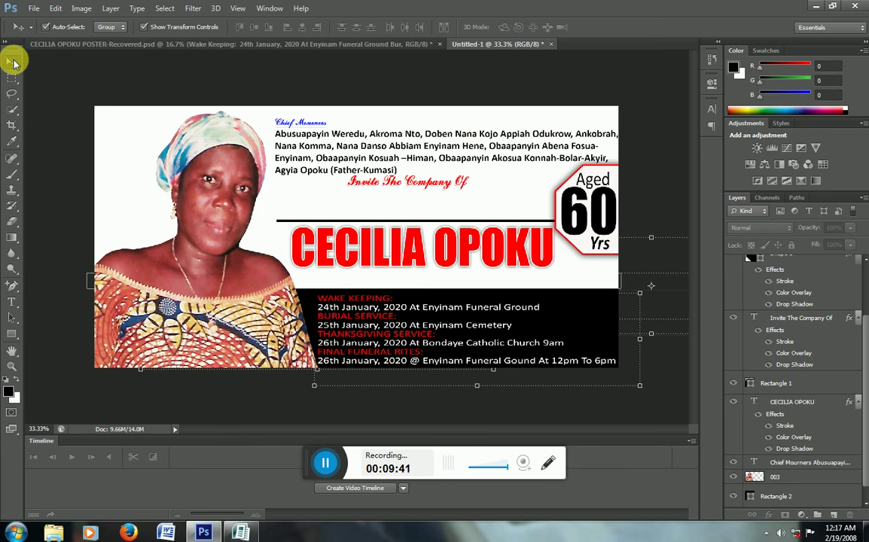
pyautogui.click(427, 400)
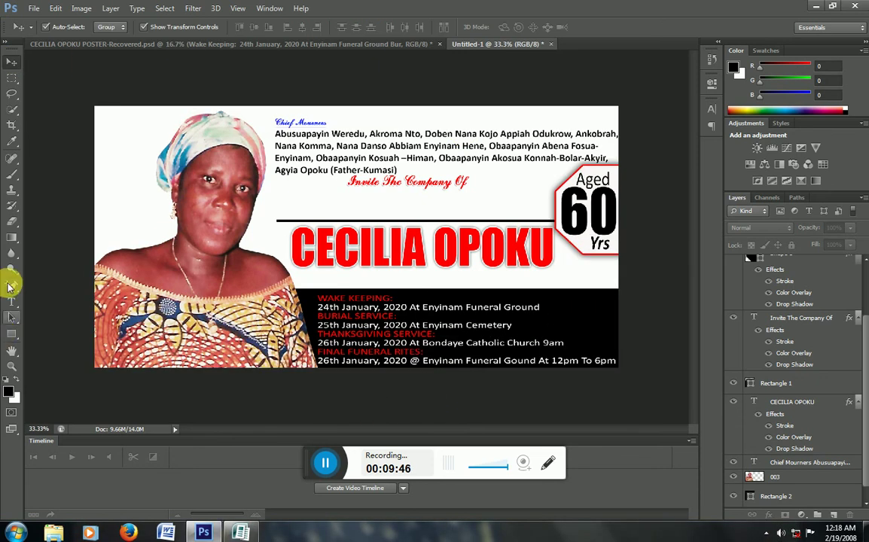
# Dismiss a layer selection error and return to the standard Pen tool
pyautogui.click(10, 285)
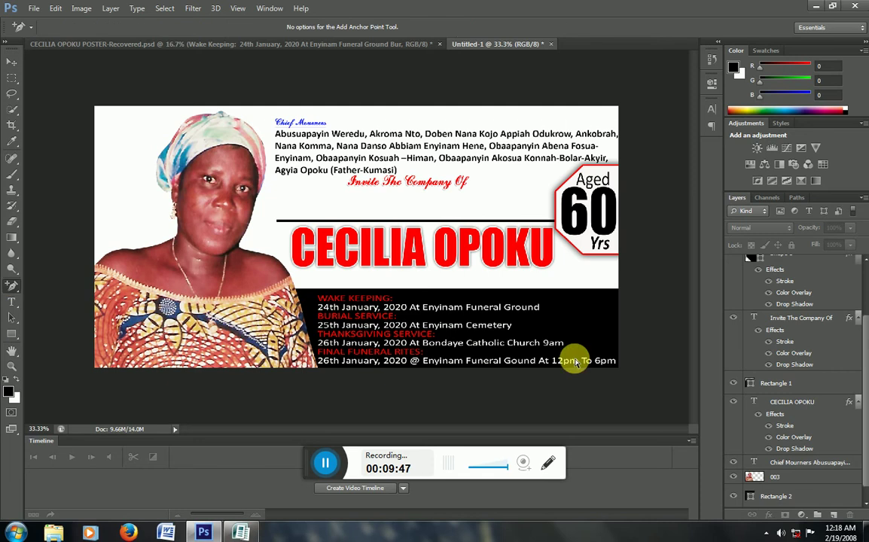
pyautogui.click(558, 284)
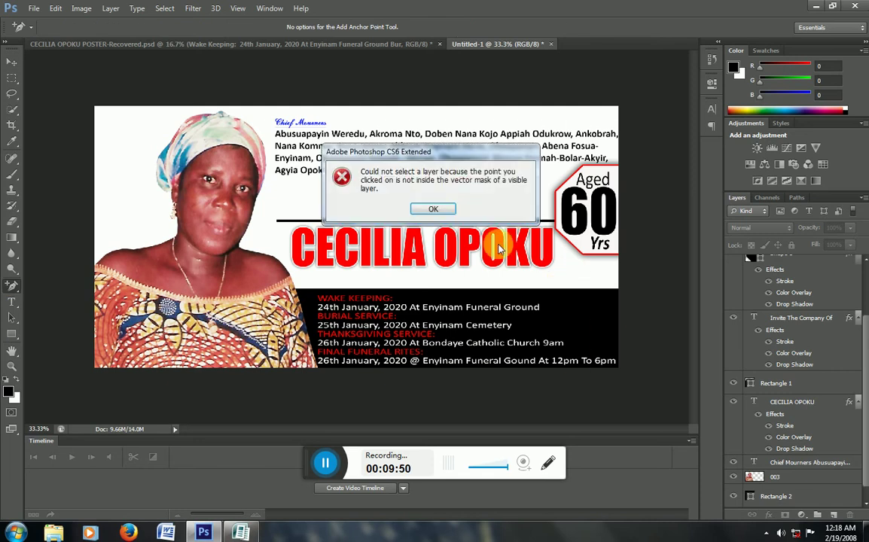
pyautogui.click(431, 210)
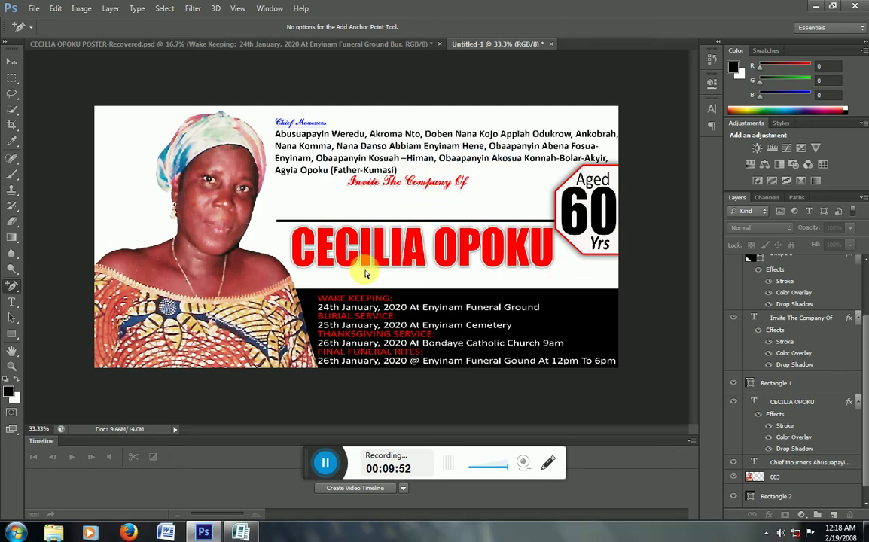
pyautogui.rightClick(10, 286)
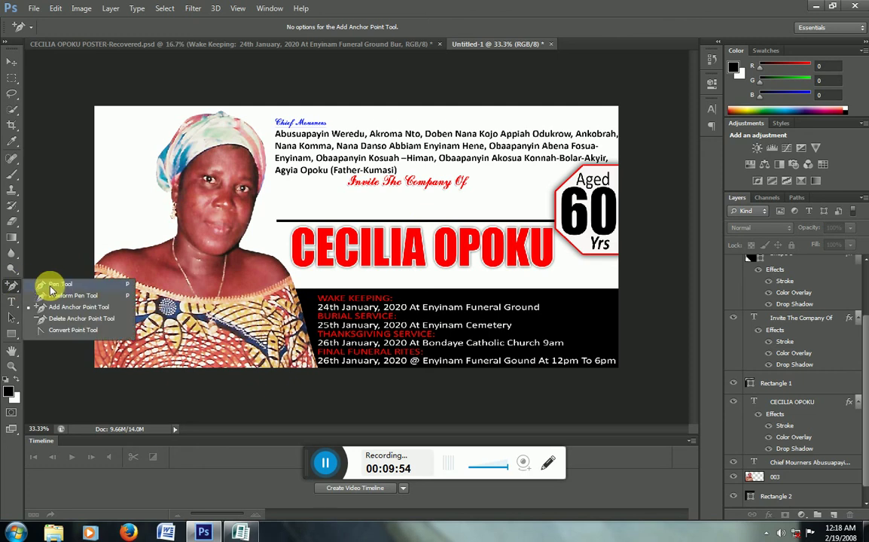
pyautogui.click(58, 287)
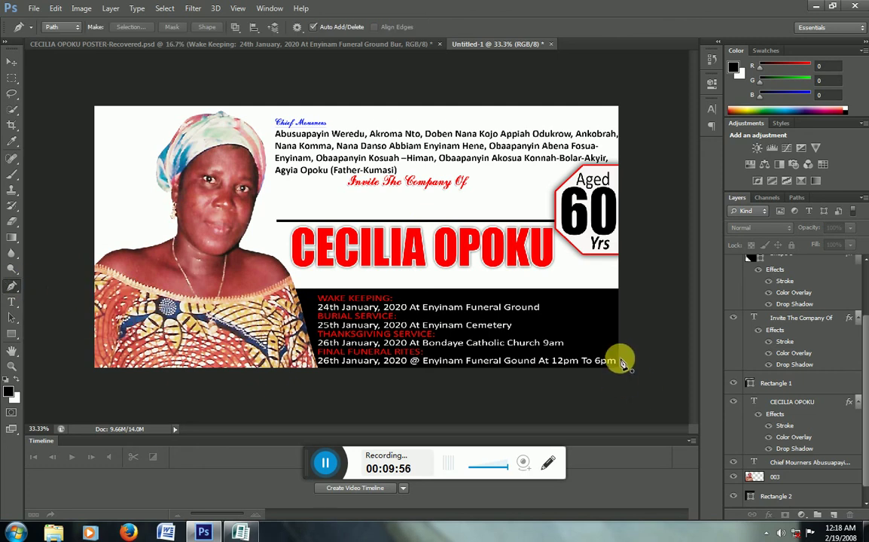
# Trace a triangular path at the banner's right edge, then undo it entirely
pyautogui.click(619, 362)
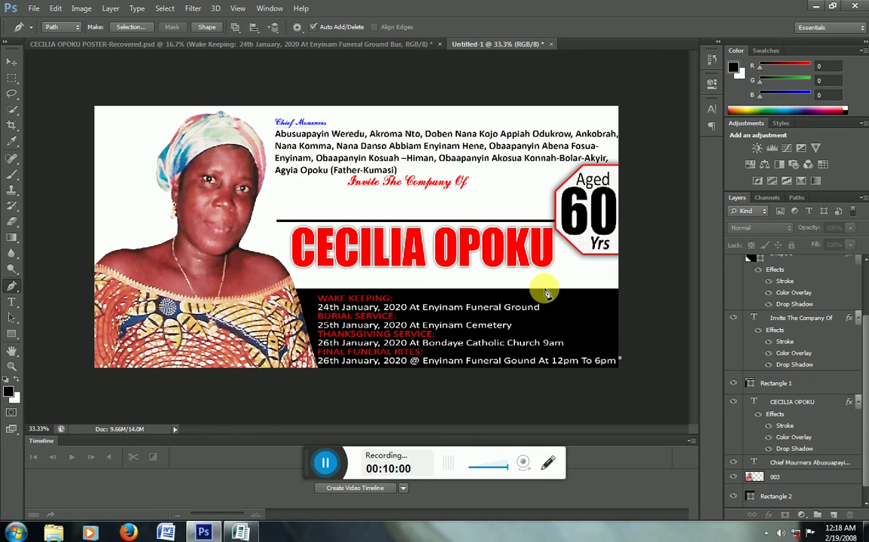
pyautogui.click(543, 288)
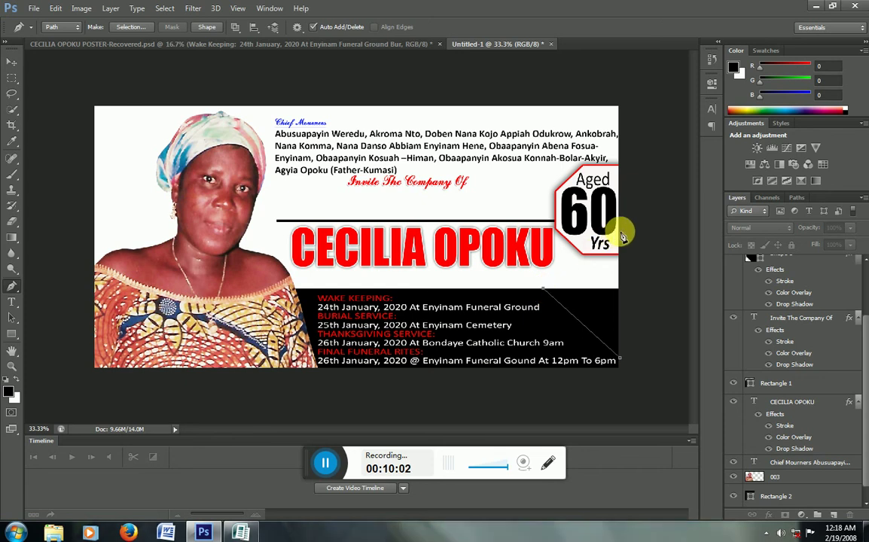
pyautogui.click(624, 226)
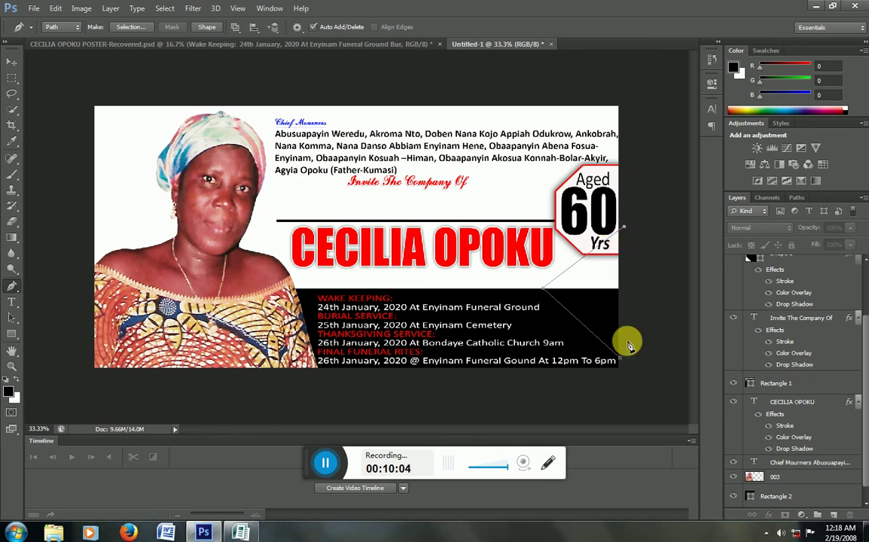
pyautogui.click(620, 360)
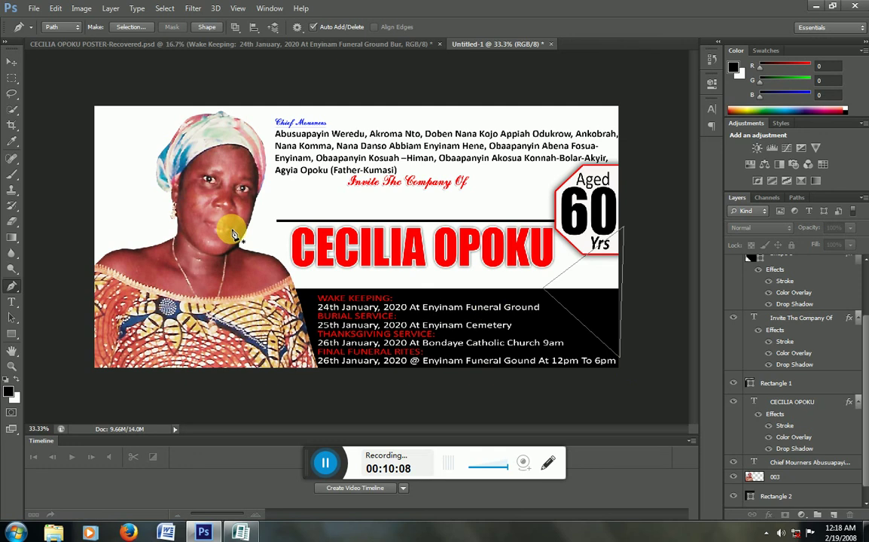
pyautogui.hotkey('ctrl', 'z')
pyautogui.hotkey('ctrl', 'alt', 'z')
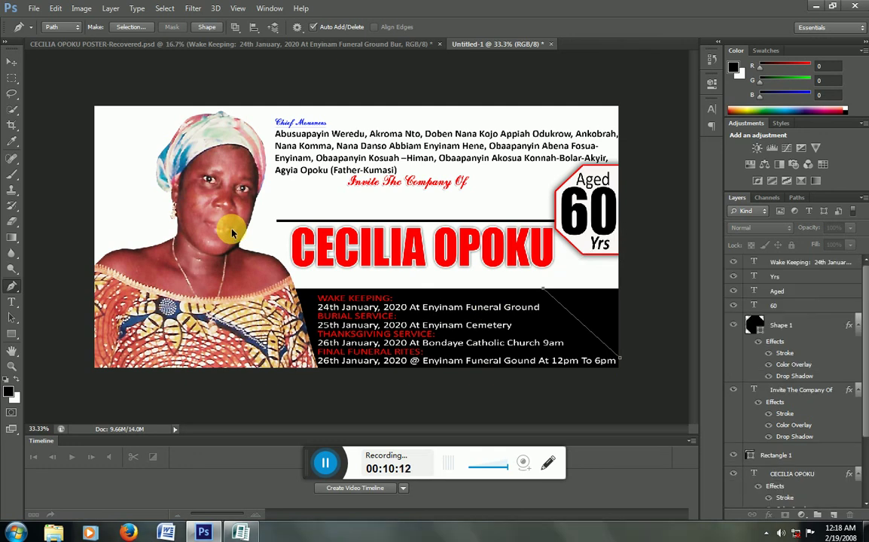
pyautogui.hotkey('ctrl', 'alt', 'z')
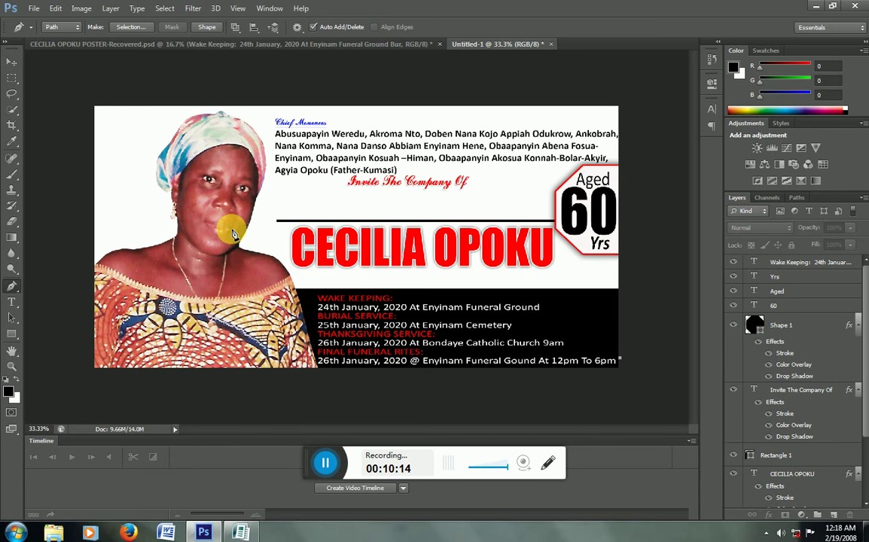
pyautogui.hotkey('ctrl', 'alt', 'z')
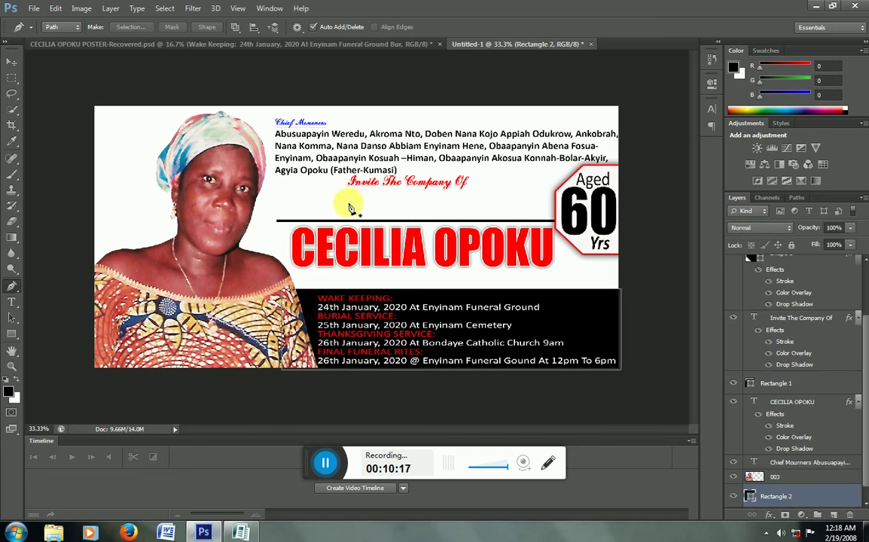
# In Shape mode, draw a filled triangle from the bottom-right corner to the date band and the 60 badge
pyautogui.click(52, 28)
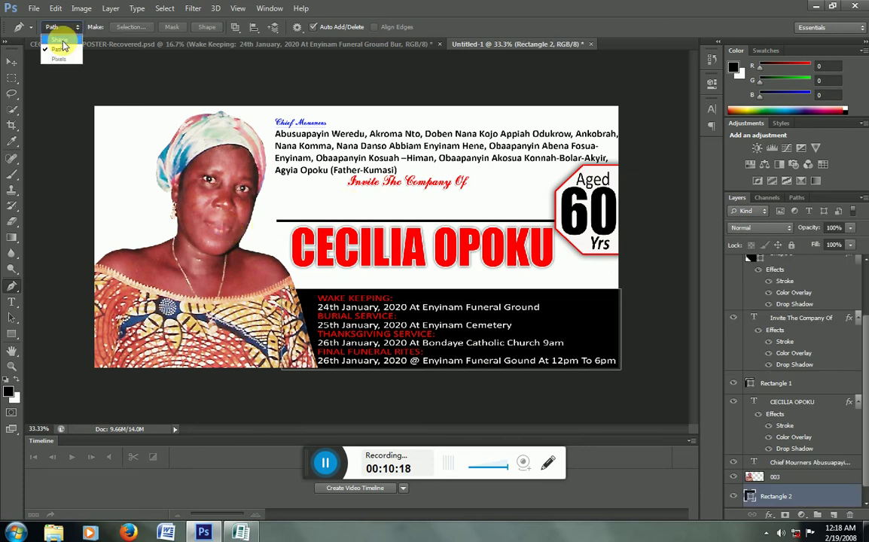
pyautogui.click(56, 37)
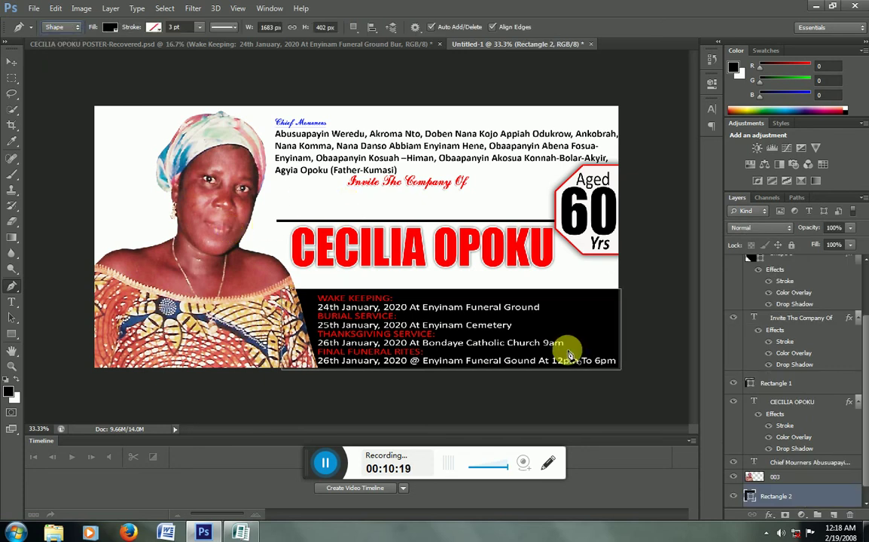
pyautogui.click(626, 362)
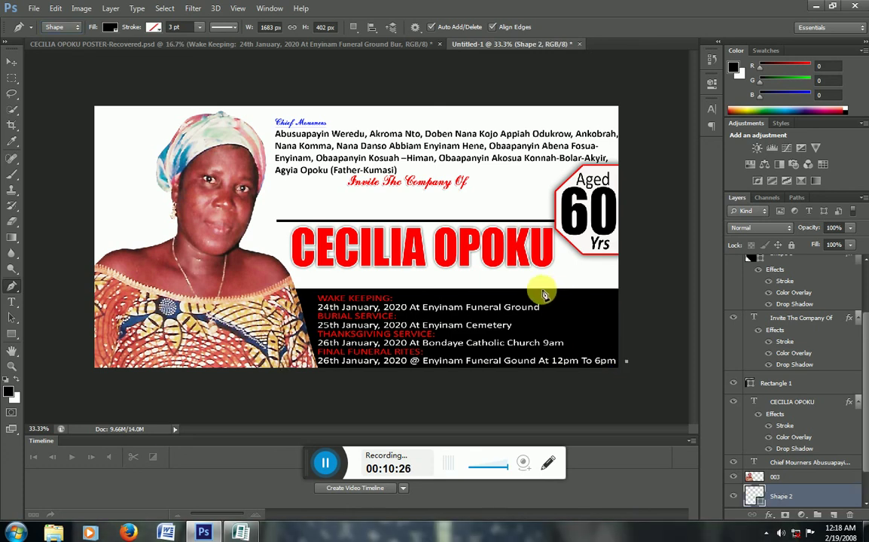
pyautogui.click(542, 290)
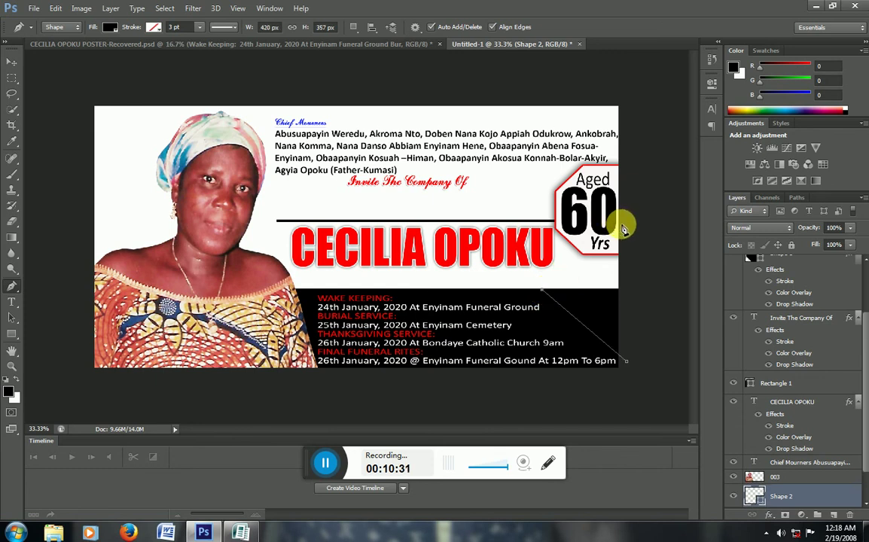
pyautogui.click(623, 226)
pyautogui.click(626, 361)
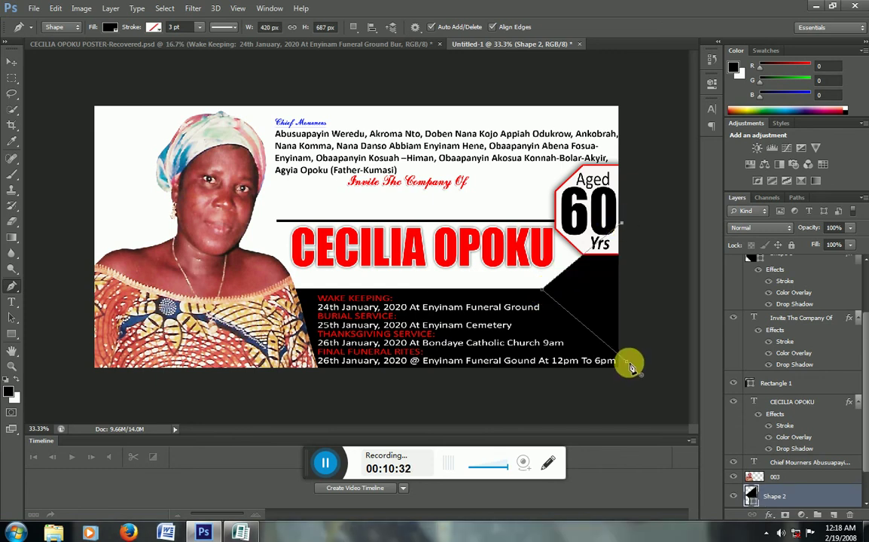
pyautogui.click(11, 61)
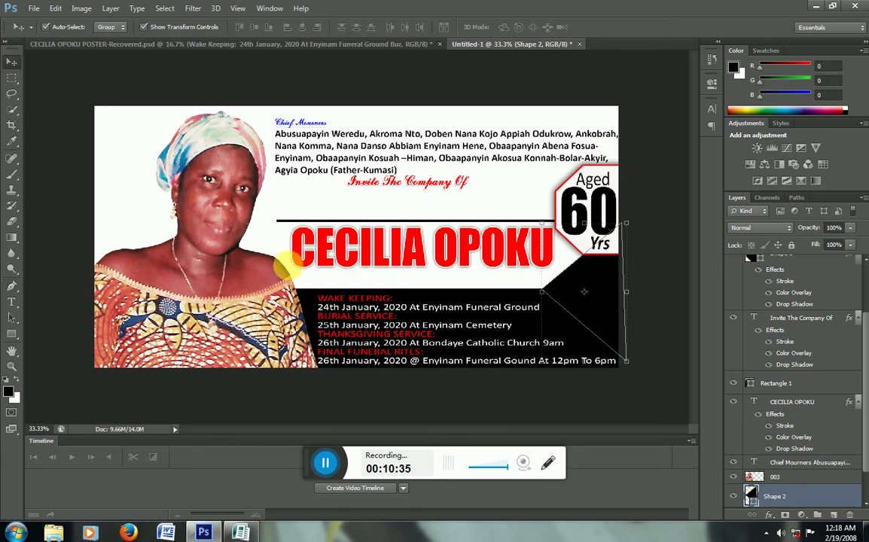
# Apply a red Color Overlay at 100% opacity to the triangle layer
pyautogui.click(770, 515)
pyautogui.click(798, 452)
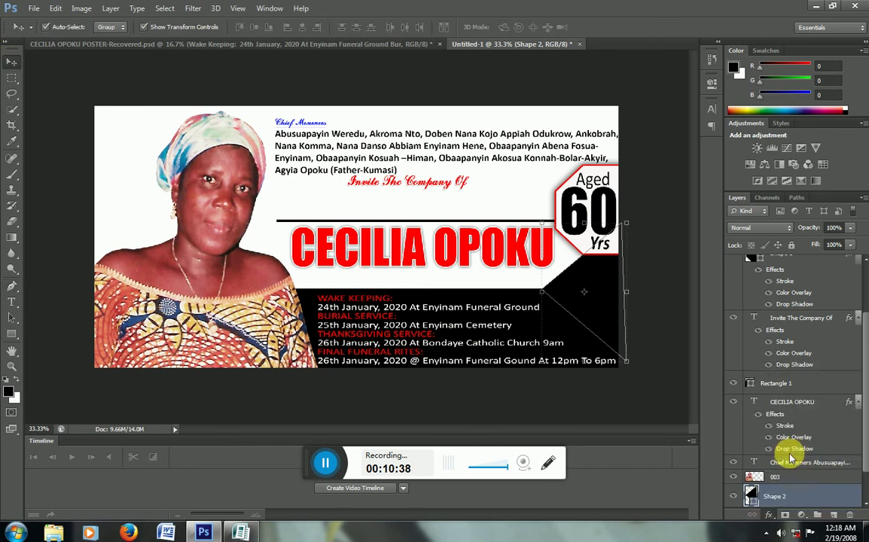
pyautogui.moveTo(440, 79)
pyautogui.mouseDown()
pyautogui.moveTo(865, 185)
pyautogui.moveTo(804, 188)
pyautogui.mouseUp()
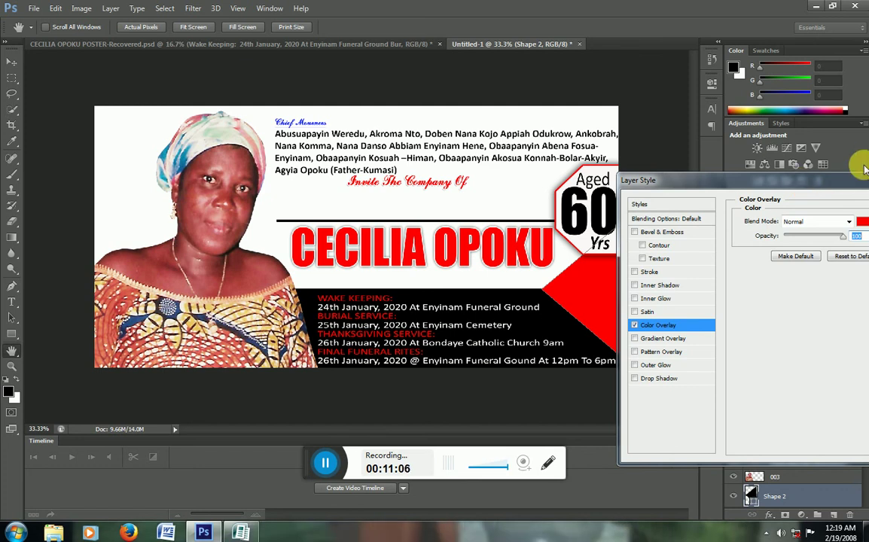
pyautogui.moveTo(762, 181); pyautogui.dragTo(557, 95)
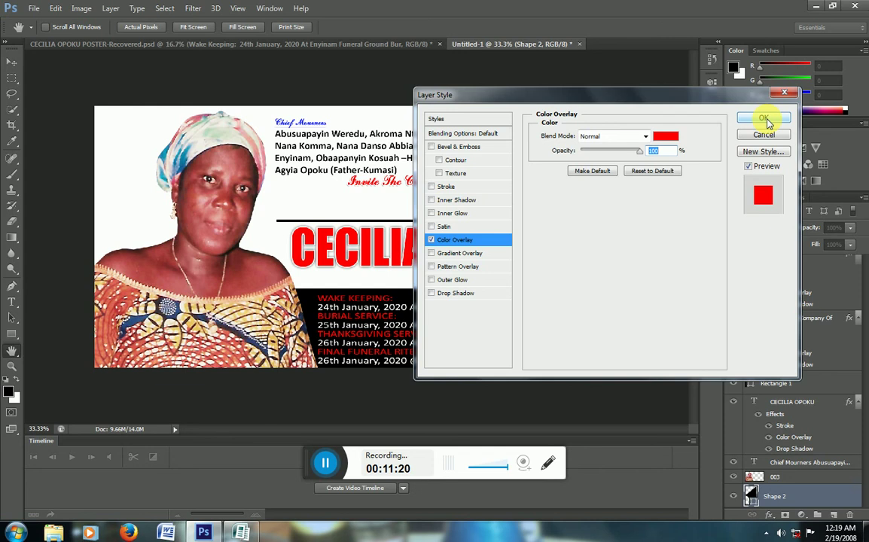
pyautogui.click(763, 118)
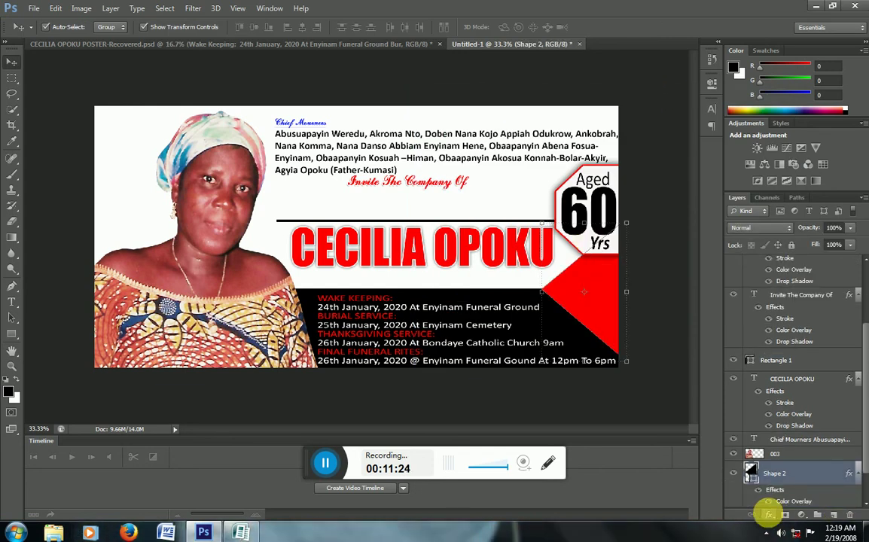
# Add a drop shadow to the triangle with Distance 0, Size 38 and Spread 22
pyautogui.click(769, 514)
pyautogui.click(775, 507)
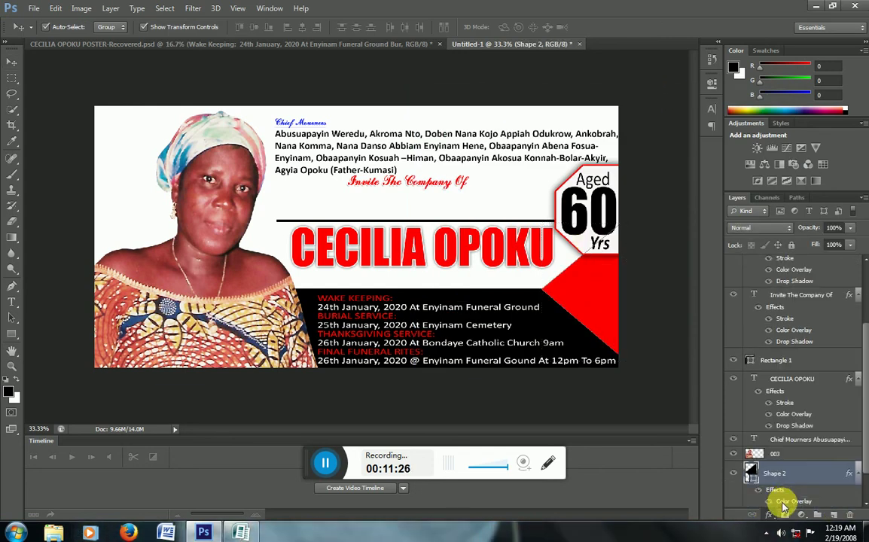
pyautogui.moveTo(497, 98)
pyautogui.mouseDown()
pyautogui.moveTo(678, 126)
pyautogui.moveTo(113, 98)
pyautogui.mouseUp()
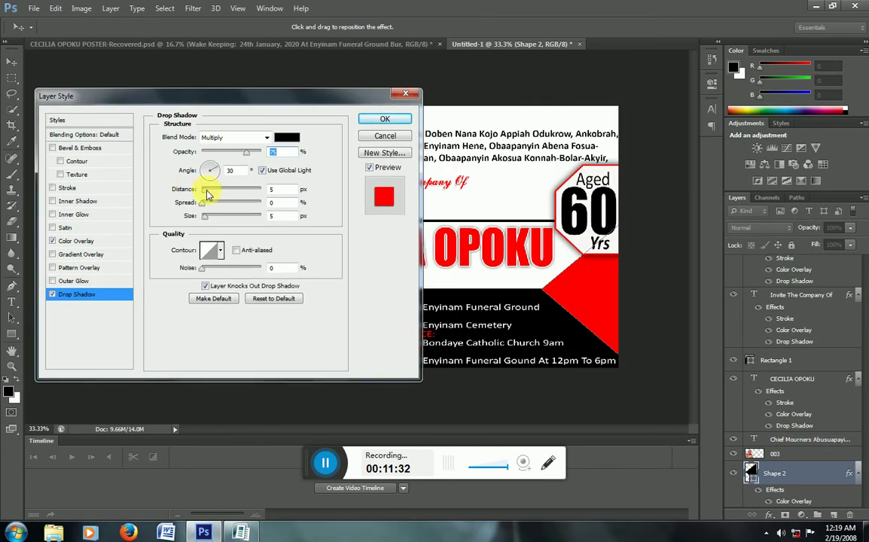
pyautogui.moveTo(208, 194)
pyautogui.mouseDown()
pyautogui.moveTo(197, 189)
pyautogui.moveTo(213, 218)
pyautogui.mouseUp()
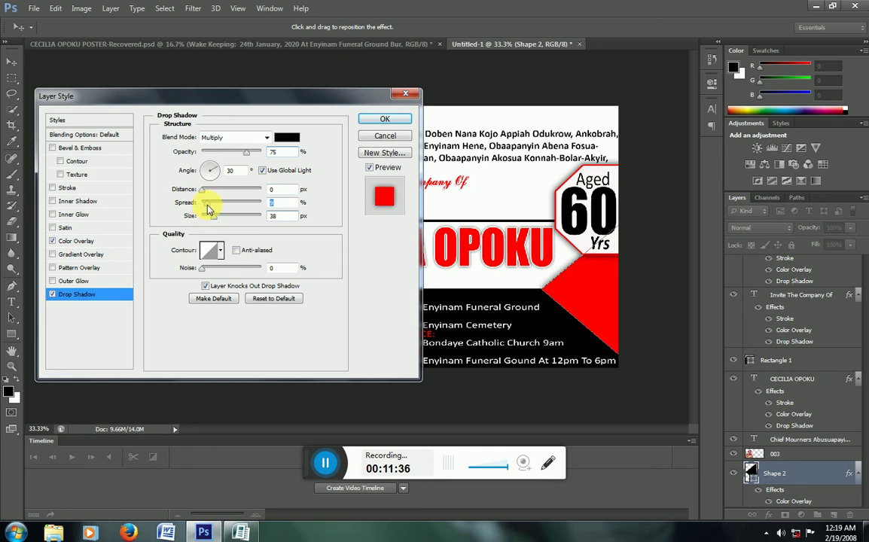
pyautogui.moveTo(204, 203); pyautogui.dragTo(217, 210)
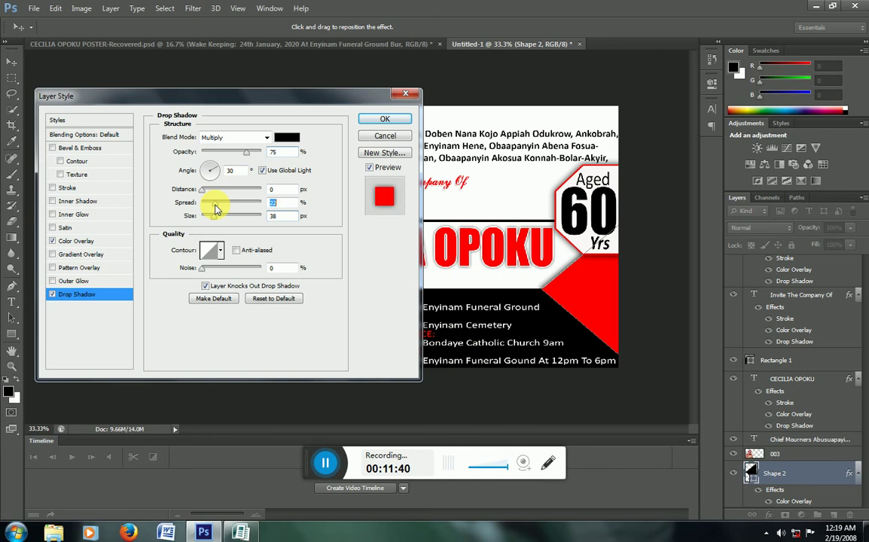
# Add a 5 px black stroke to the triangle and confirm the effects
pyautogui.click(68, 187)
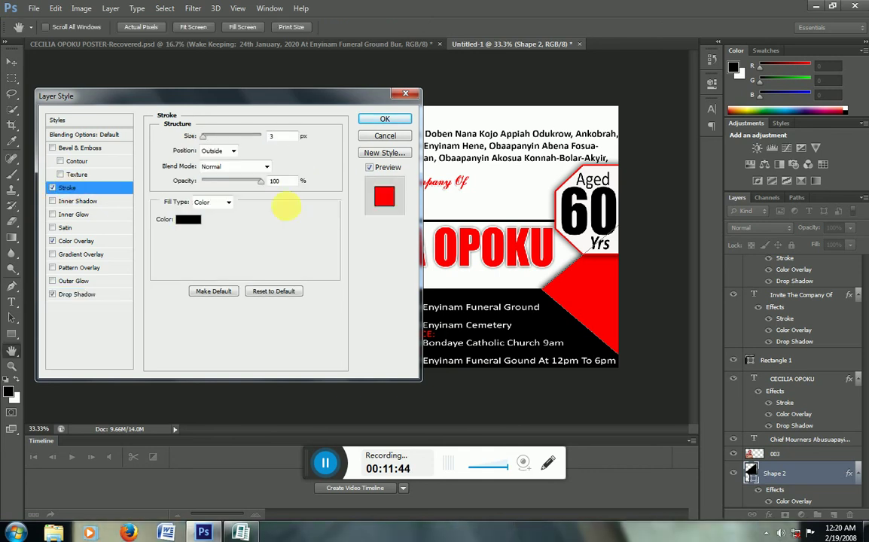
pyautogui.doubleClick(277, 135)
pyautogui.write('5')
pyautogui.click(369, 122)
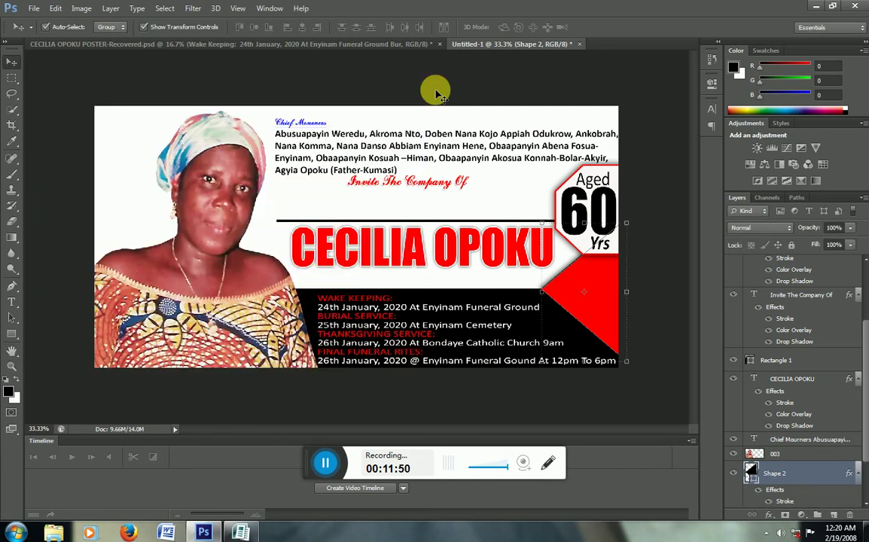
pyautogui.hotkey('ctrl', '+')
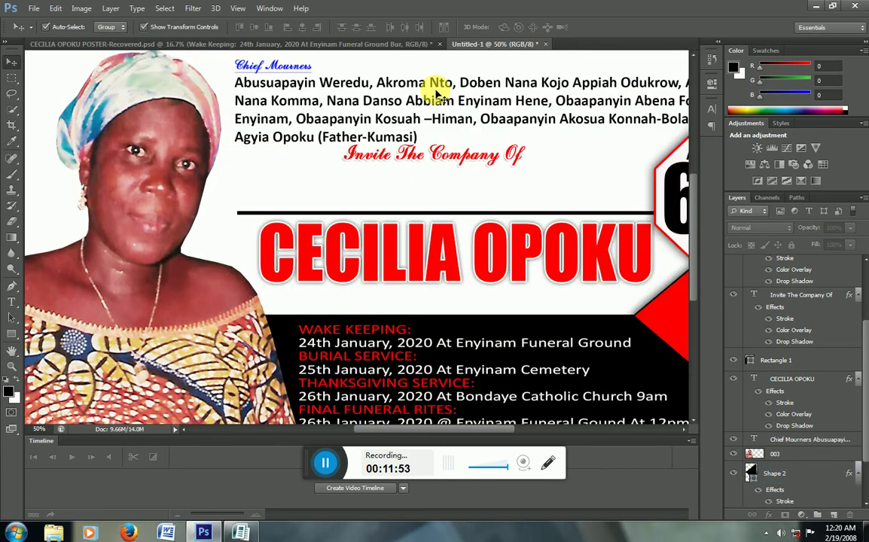
pyautogui.hotkey('ctrl', '-')
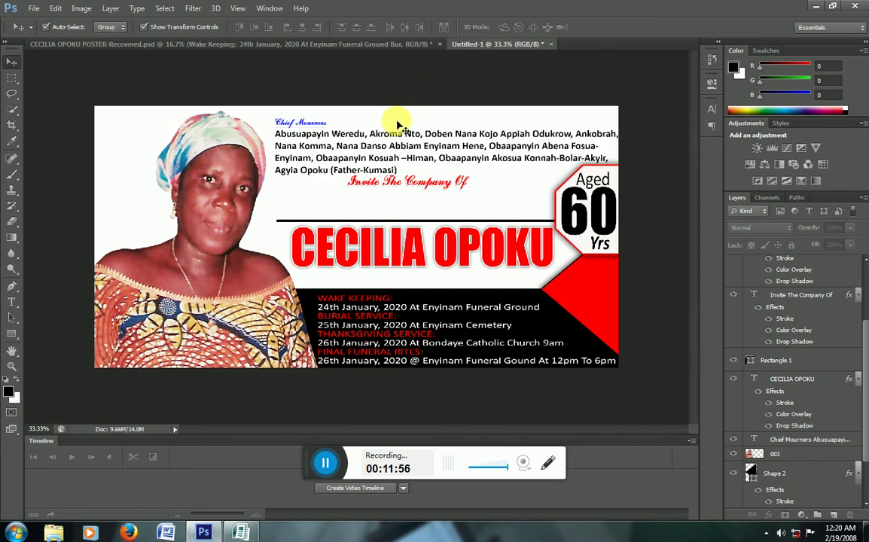
pyautogui.click(439, 188)
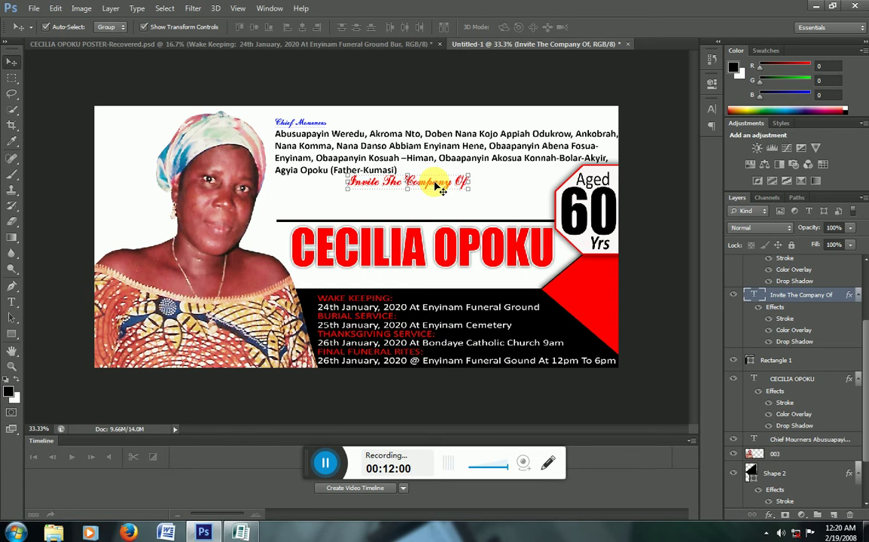
pyautogui.moveTo(441, 242); pyautogui.dragTo(442, 257)
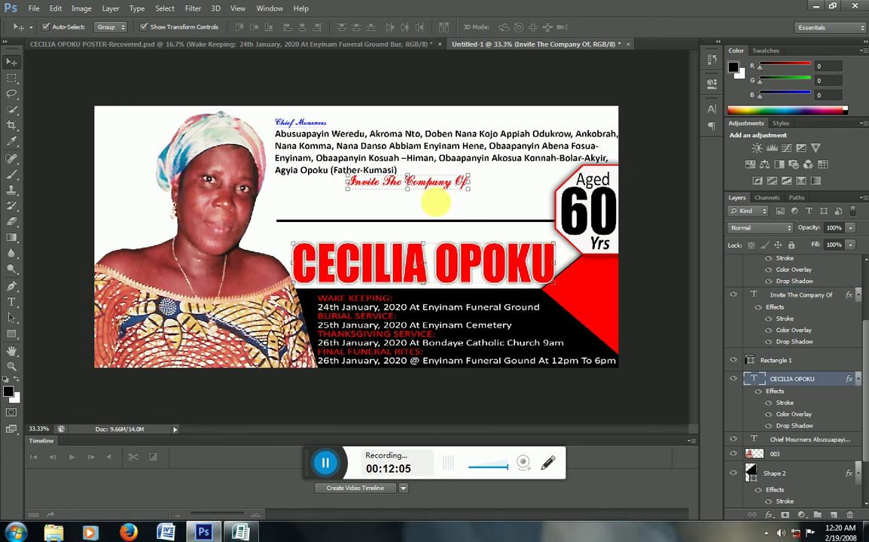
pyautogui.click(440, 188)
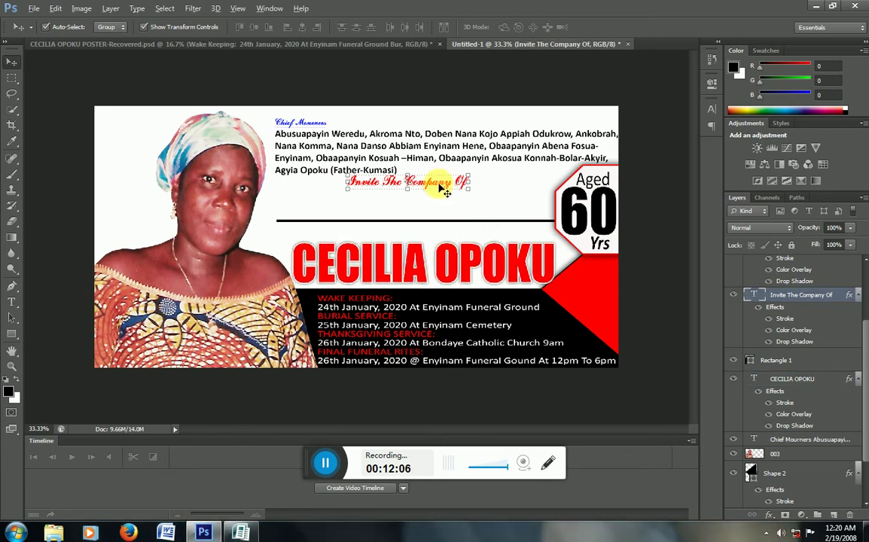
pyautogui.keyDown('alt'); pyautogui.moveTo(445, 192); pyautogui.dragTo(422, 238); pyautogui.keyUp('alt')
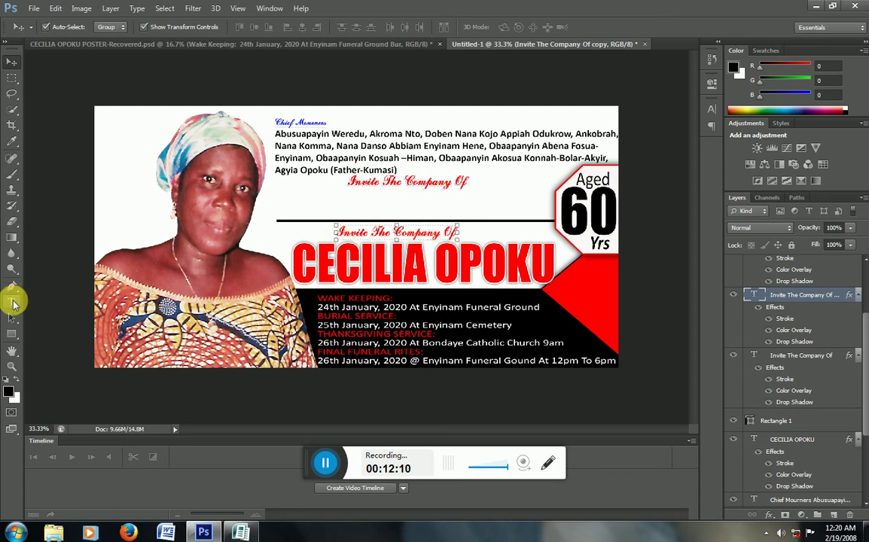
# Replace the copied line's text with 'To The Funeral Rites Of There Daughter', fixing the typo
pyautogui.click(13, 302)
pyautogui.click(352, 235)
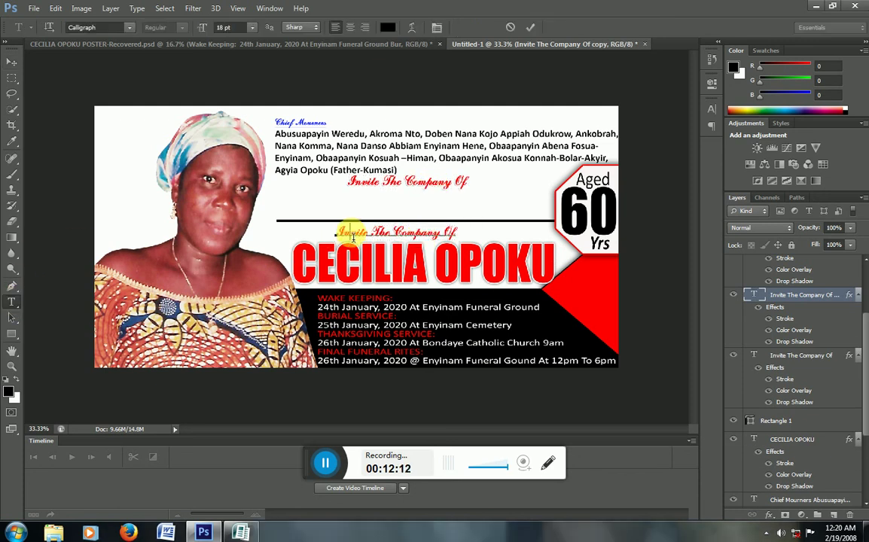
pyautogui.hotkey('ctrl', 'a')
pyautogui.write('To Th')
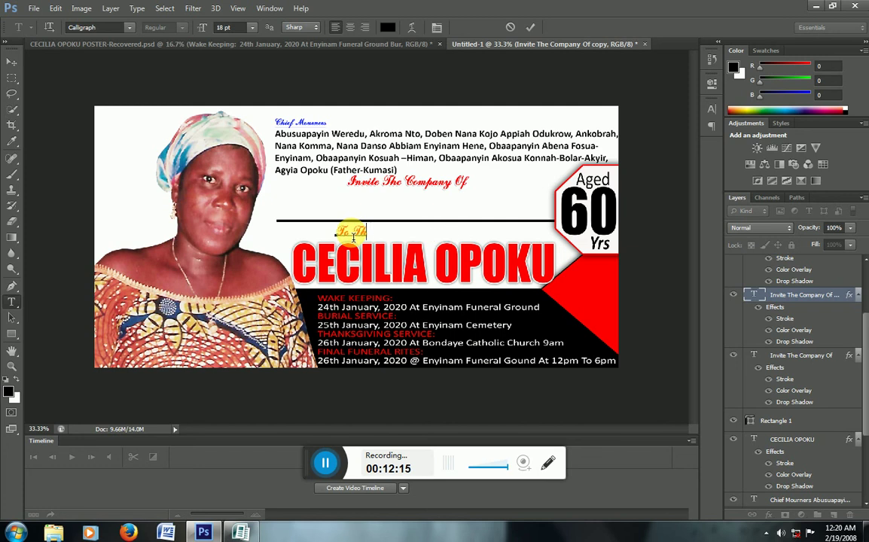
pyautogui.write('e Fune')
pyautogui.write('ral Ri')
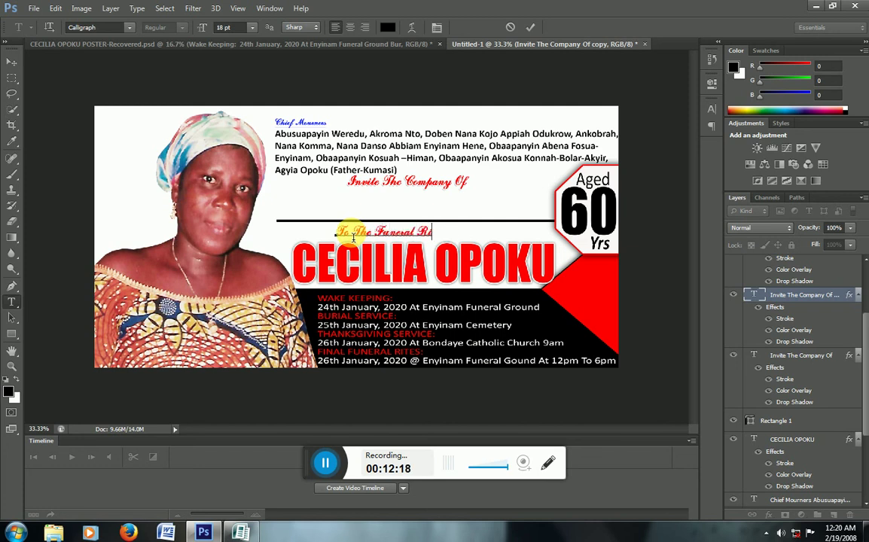
pyautogui.write('te')
pyautogui.write('s')
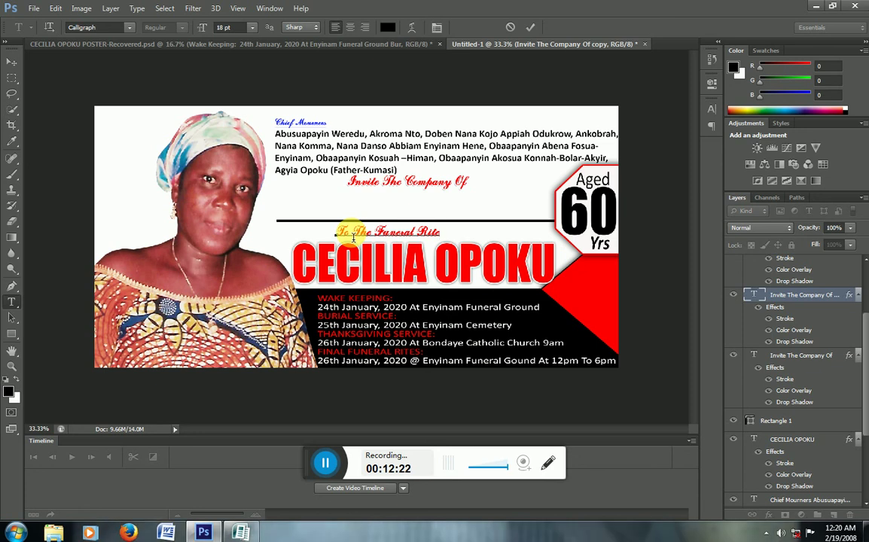
pyautogui.write(' Of')
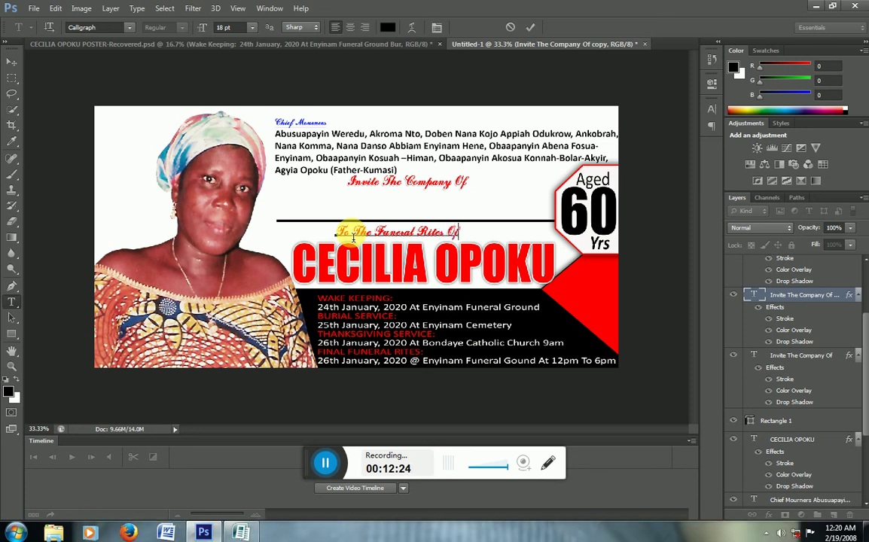
pyautogui.write(' The')
pyautogui.write('re Da')
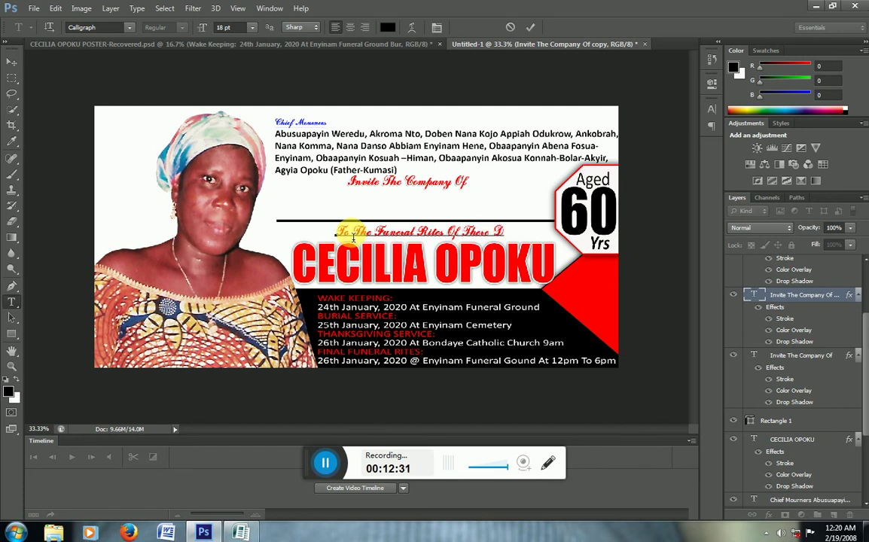
pyautogui.write('uth')
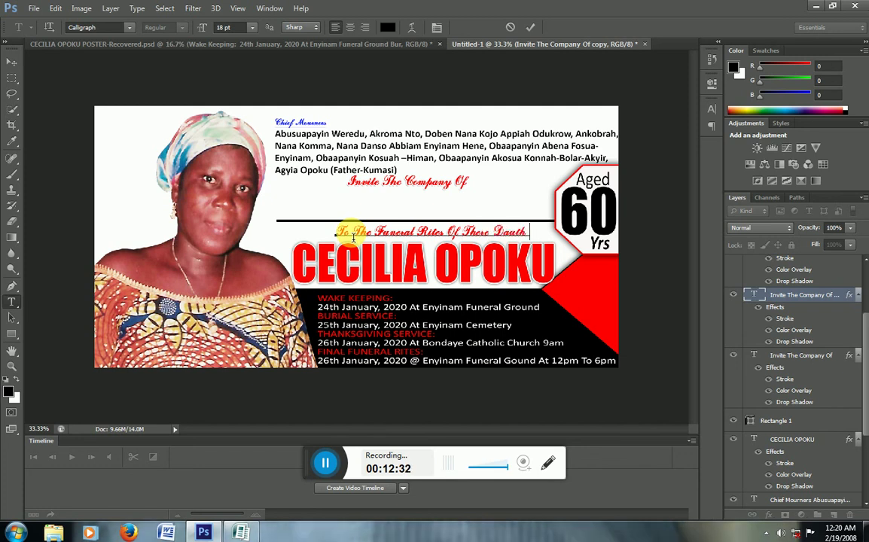
pyautogui.write('er')
pyautogui.press('BackSpace')
pyautogui.press('BackSpace')
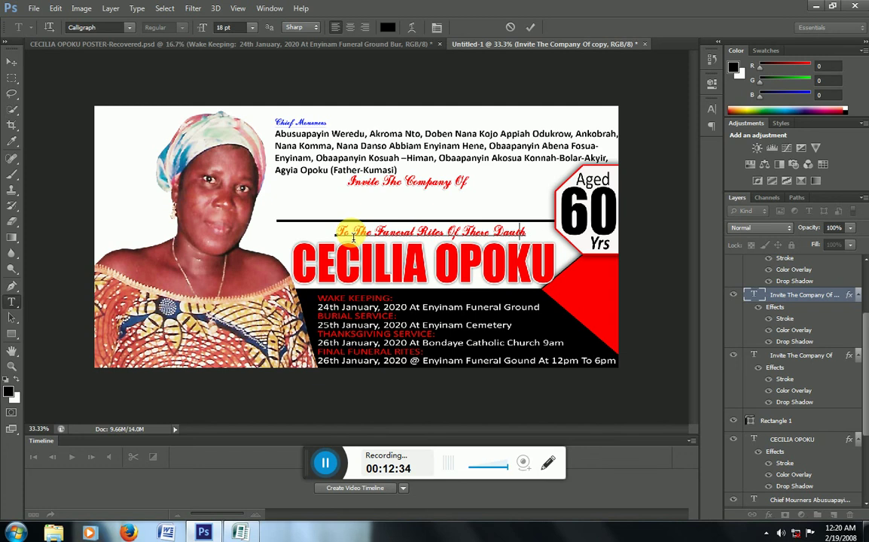
pyautogui.press('BackSpace')
pyautogui.write('g')
pyautogui.write('hter')
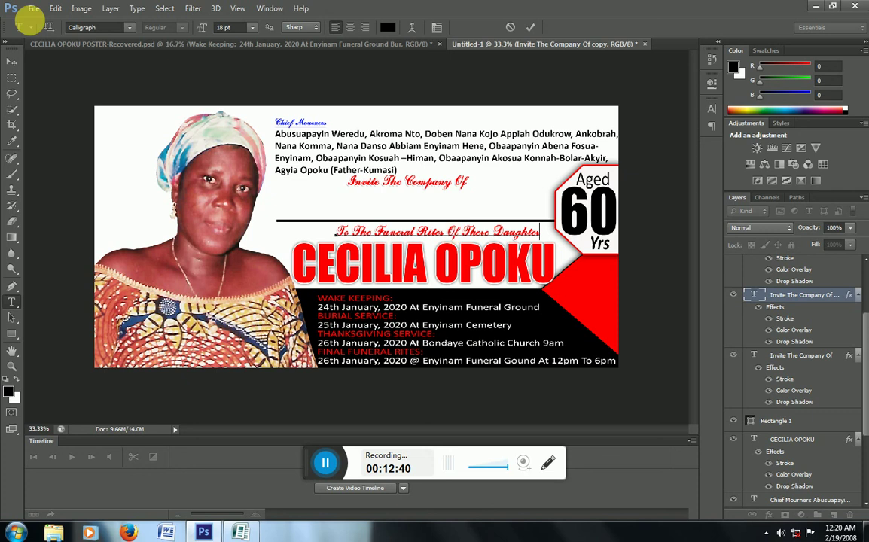
pyautogui.click(11, 62)
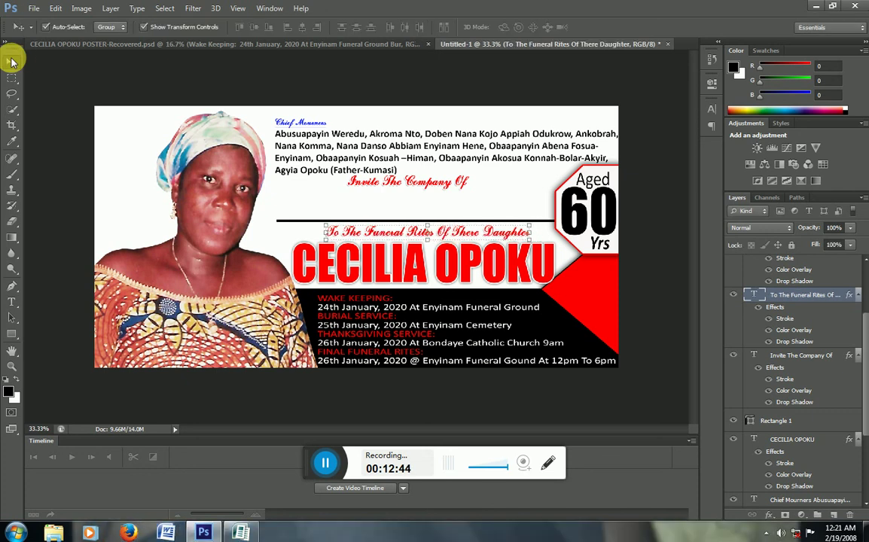
# Shift the funeral rites line left and change its colour overlay from red to black
pyautogui.moveTo(552, 226); pyautogui.dragTo(544, 226)
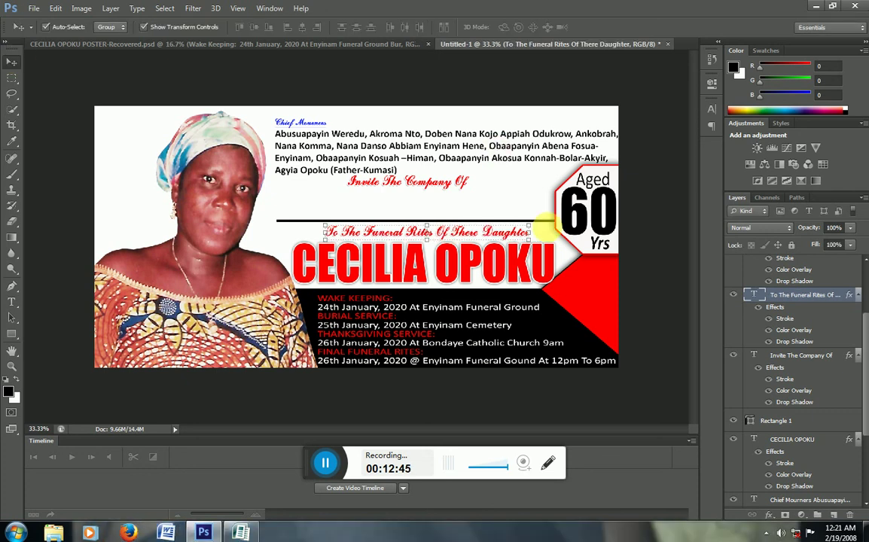
pyautogui.click(770, 515)
pyautogui.click(787, 452)
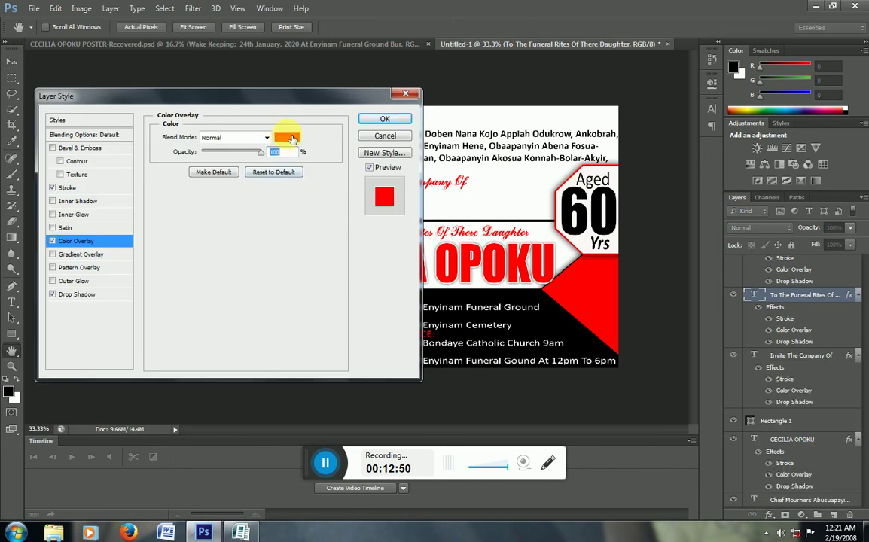
pyautogui.click(282, 138)
pyautogui.write('0')
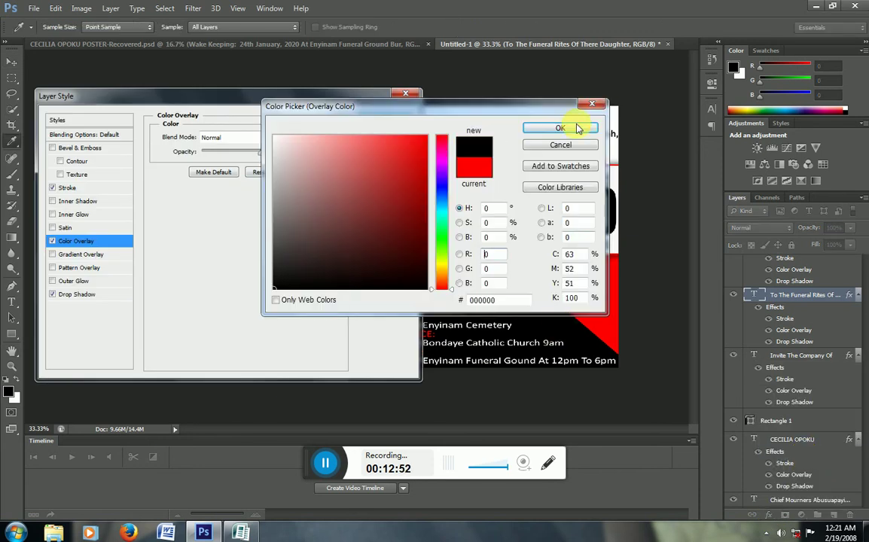
pyautogui.click(560, 128)
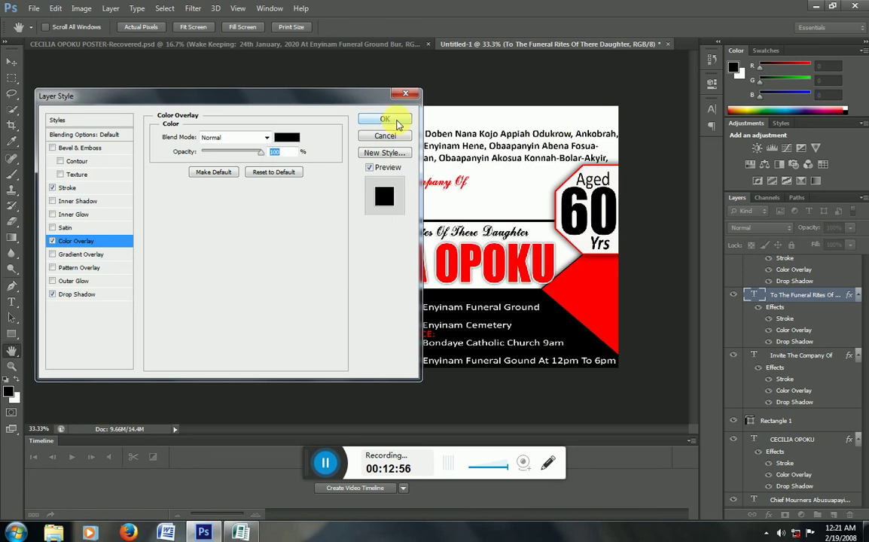
pyautogui.click(397, 121)
pyautogui.click(408, 92)
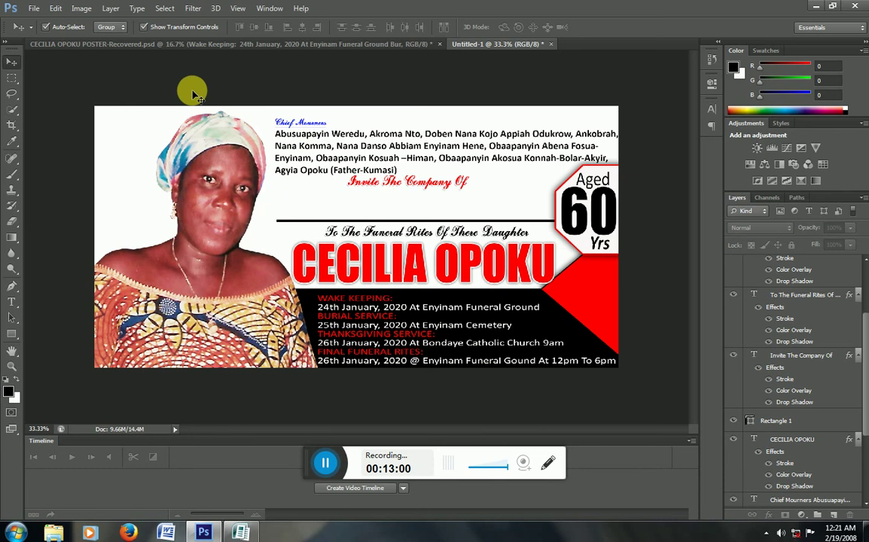
# Drag the $_12 image layer from the poster into the banner and scale it over the portrait
pyautogui.click(138, 46)
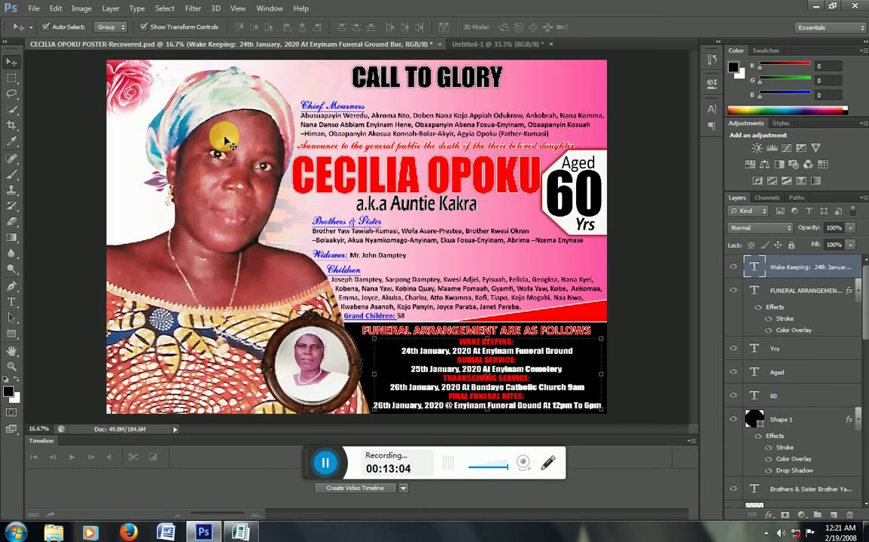
pyautogui.moveTo(280, 219)
pyautogui.mouseDown()
pyautogui.moveTo(292, 46)
pyautogui.moveTo(238, 231)
pyautogui.mouseUp()
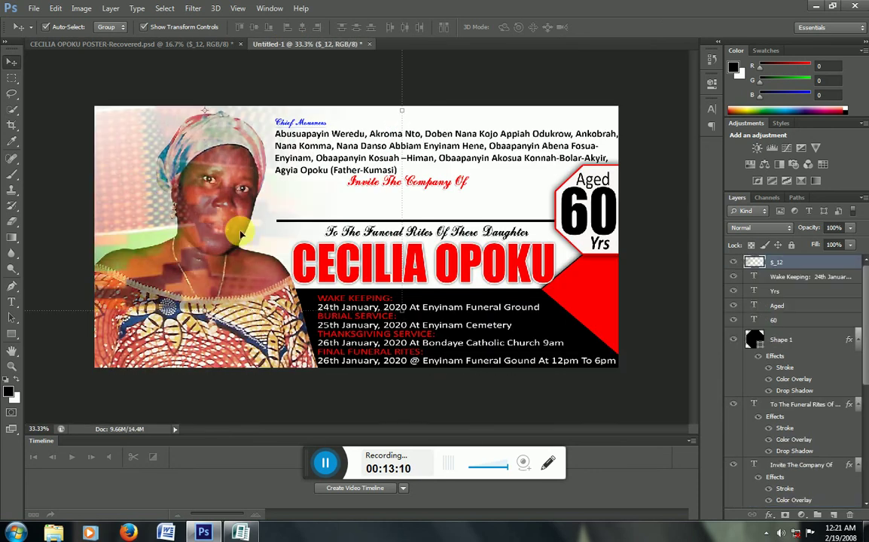
pyautogui.moveTo(158, 194); pyautogui.dragTo(197, 218)
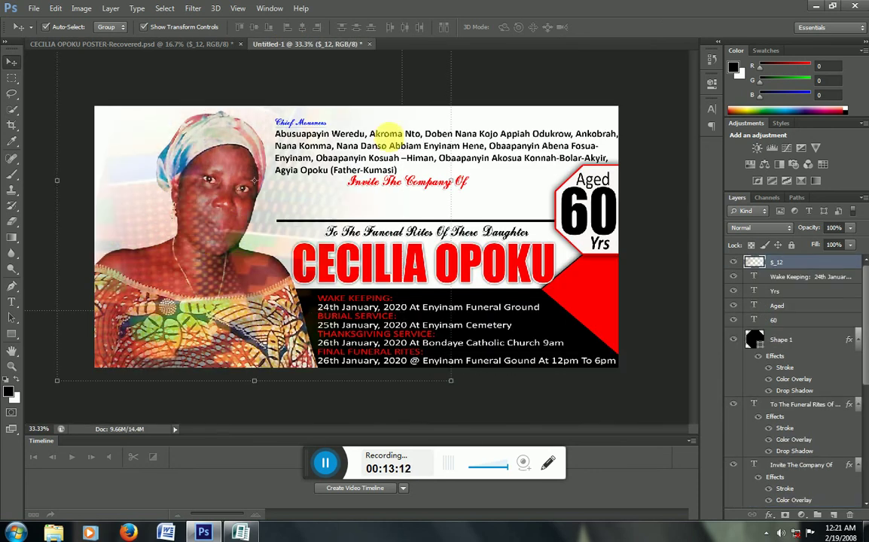
pyautogui.moveTo(450, 380)
pyautogui.mouseDown()
pyautogui.moveTo(335, 300)
pyautogui.moveTo(330, 281)
pyautogui.mouseUp()
pyautogui.moveTo(145, 213)
pyautogui.mouseDown()
pyautogui.moveTo(177, 256)
pyautogui.moveTo(186, 249)
pyautogui.mouseUp()
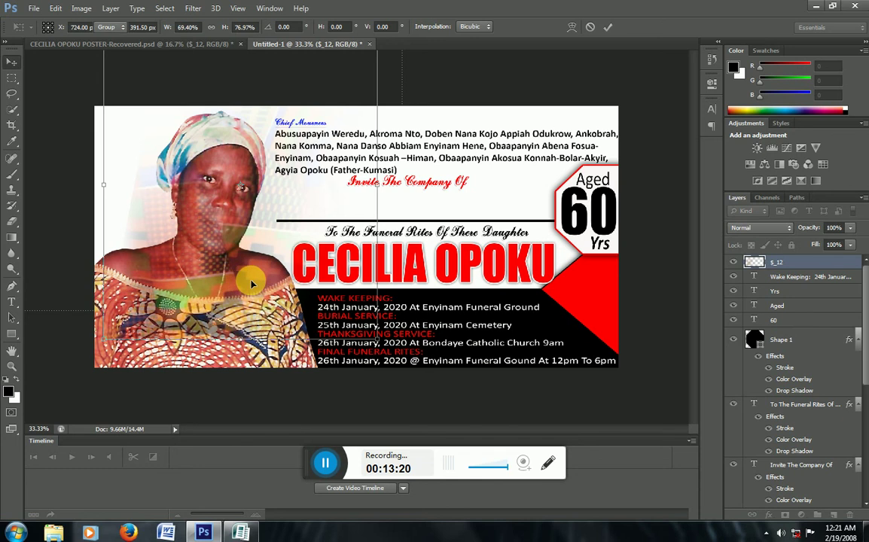
pyautogui.press('Return')
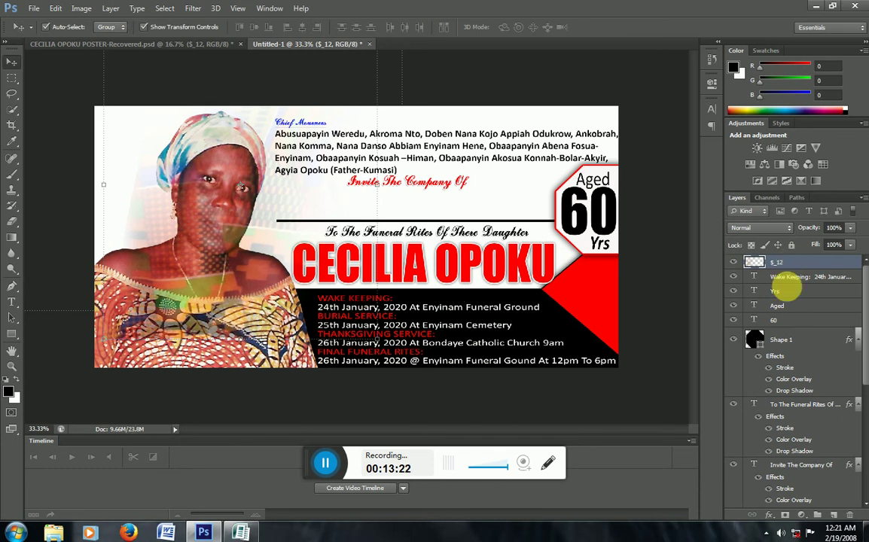
# Delete that first $_12 copy from the banner
pyautogui.scroll(-3, 753, 339)
pyautogui.scroll(-3, 787, 463)
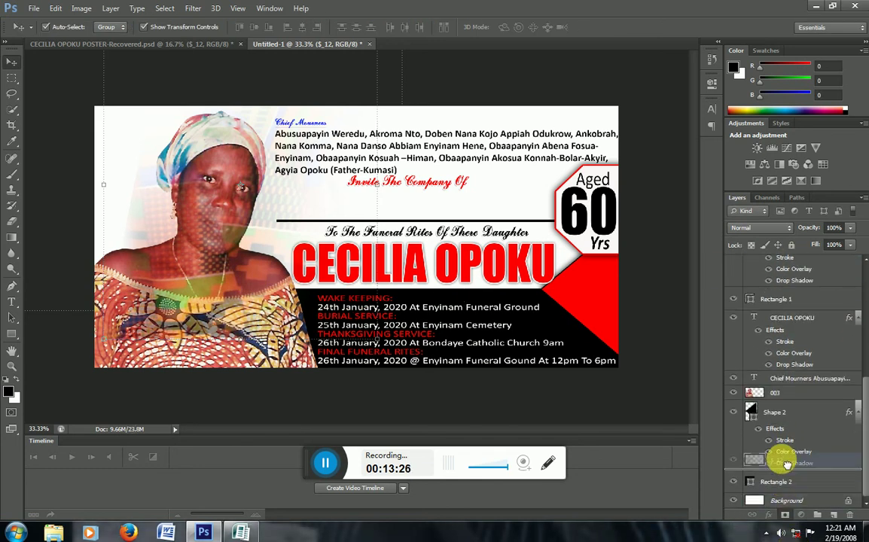
pyautogui.moveTo(787, 463); pyautogui.dragTo(789, 493)
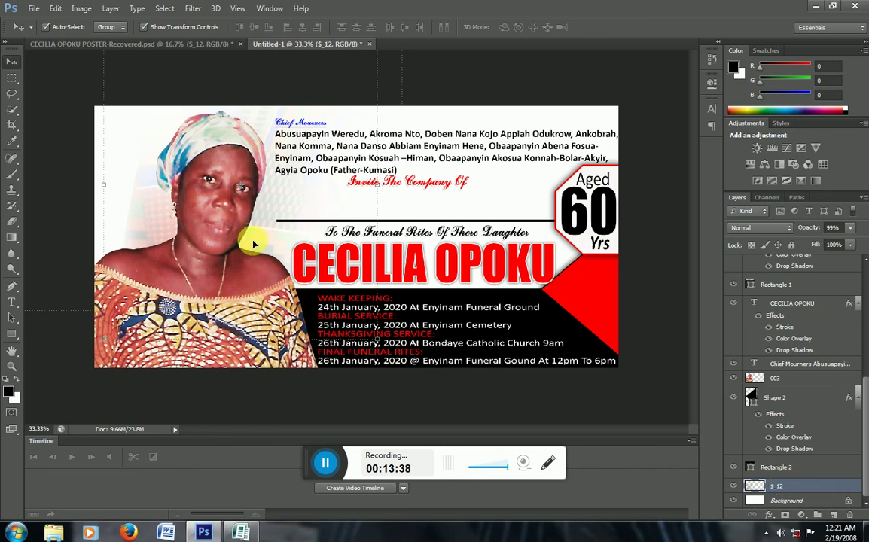
pyautogui.press('Delete')
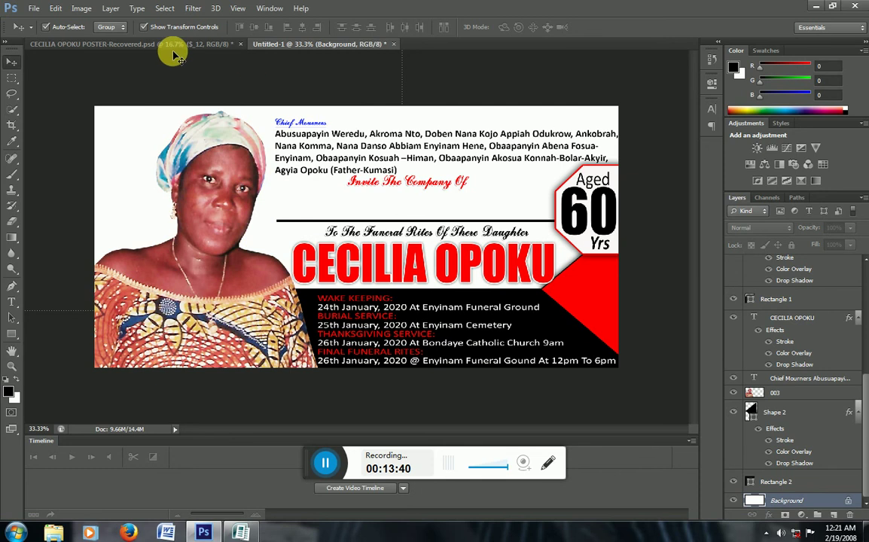
pyautogui.click(172, 45)
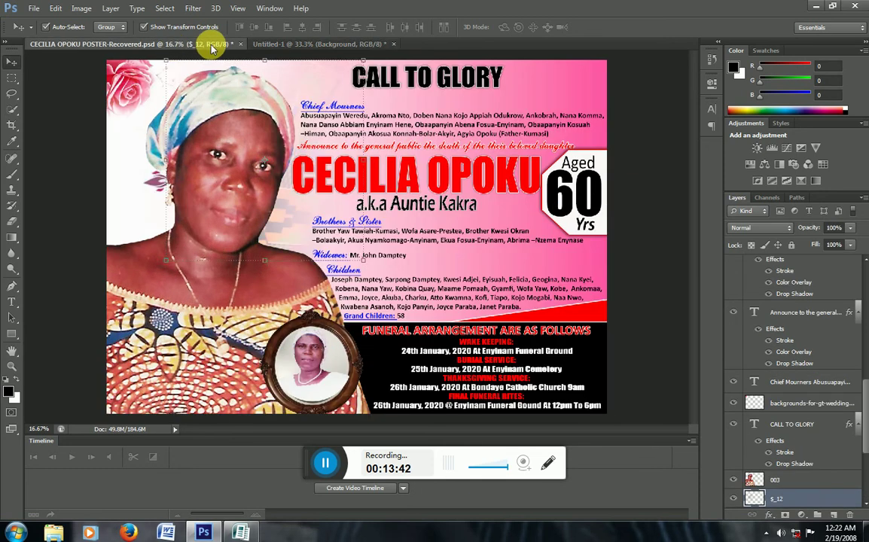
pyautogui.click(309, 45)
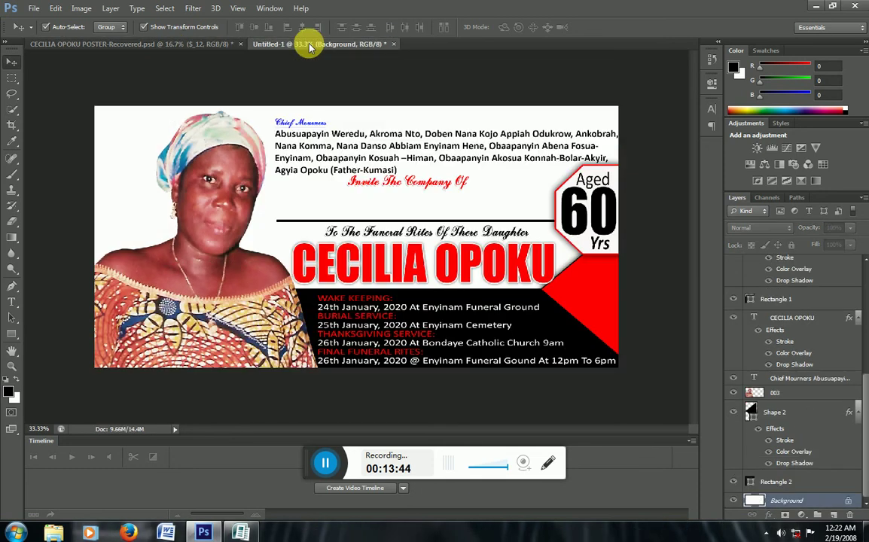
# Bring the $_12 image in again and shrink it to fit the portrait area
pyautogui.moveTo(309, 47); pyautogui.dragTo(183, 117)
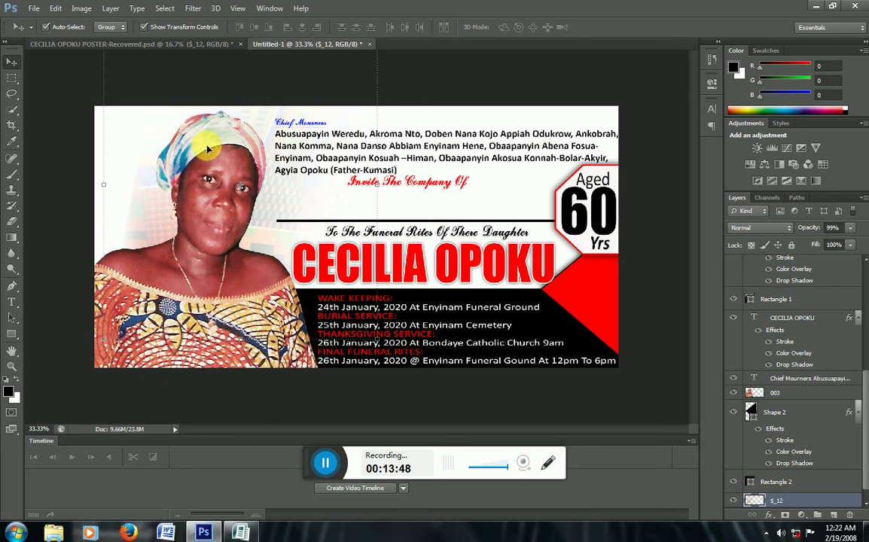
pyautogui.hotkey('ctrl', '-')
pyautogui.click(168, 83)
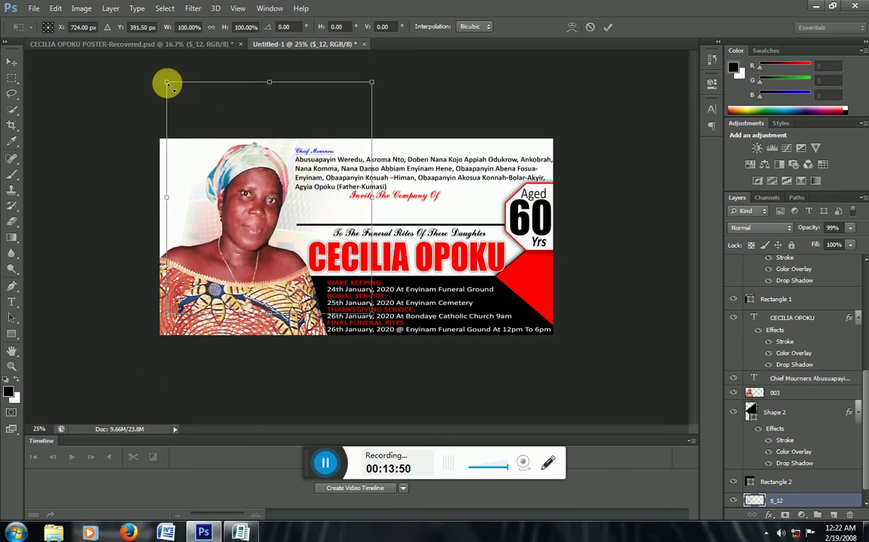
pyautogui.moveTo(169, 86); pyautogui.dragTo(188, 149)
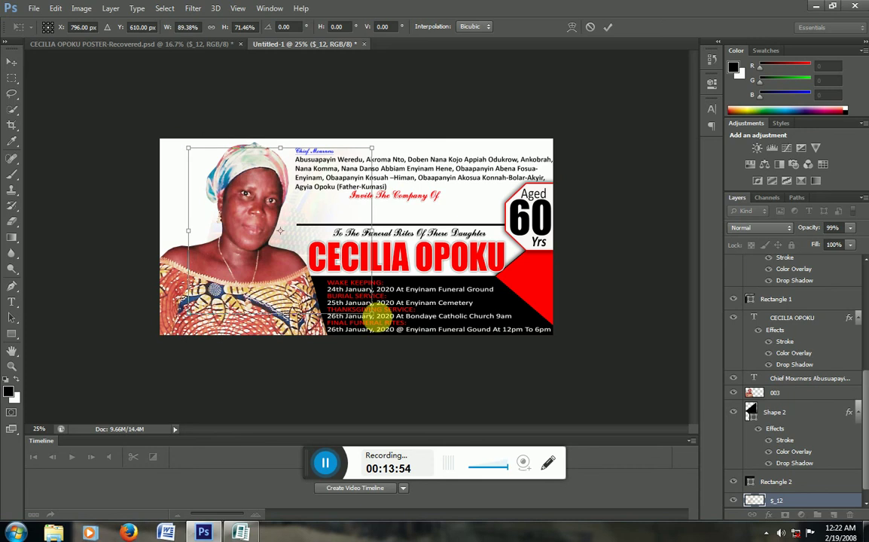
pyautogui.moveTo(374, 321); pyautogui.dragTo(362, 310)
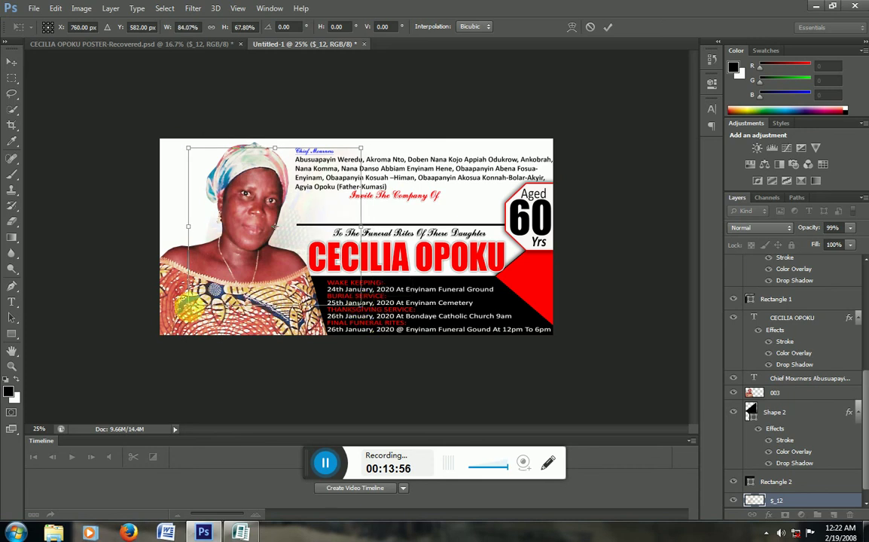
pyautogui.moveTo(188, 305); pyautogui.dragTo(234, 272)
pyautogui.press('Return')
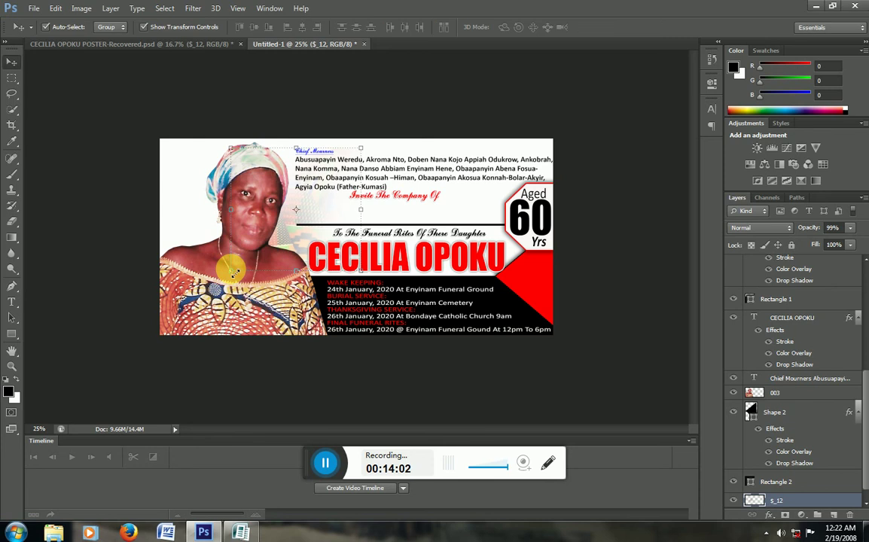
pyautogui.click(83, 45)
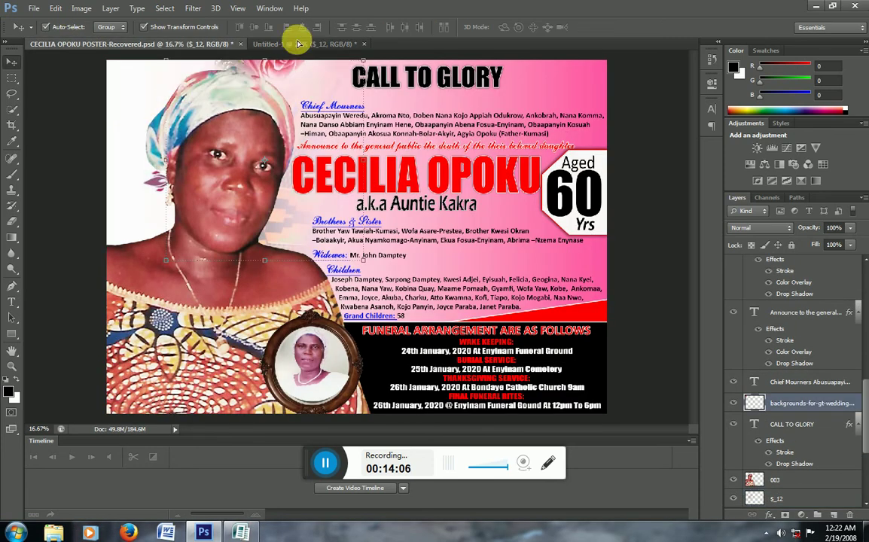
# Drag the rose wedding-background image to the banner's top-left and scale it to about 85%
pyautogui.moveTo(297, 44); pyautogui.dragTo(183, 165)
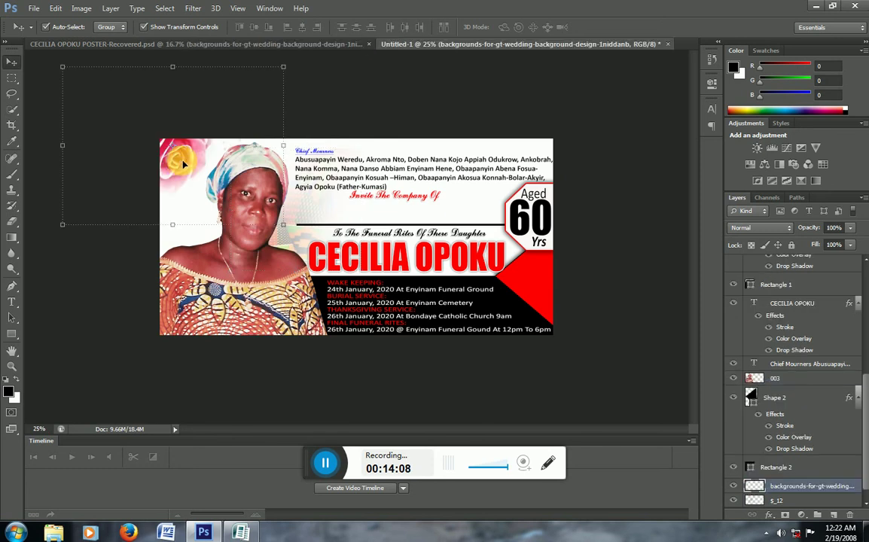
pyautogui.moveTo(182, 164); pyautogui.dragTo(194, 173)
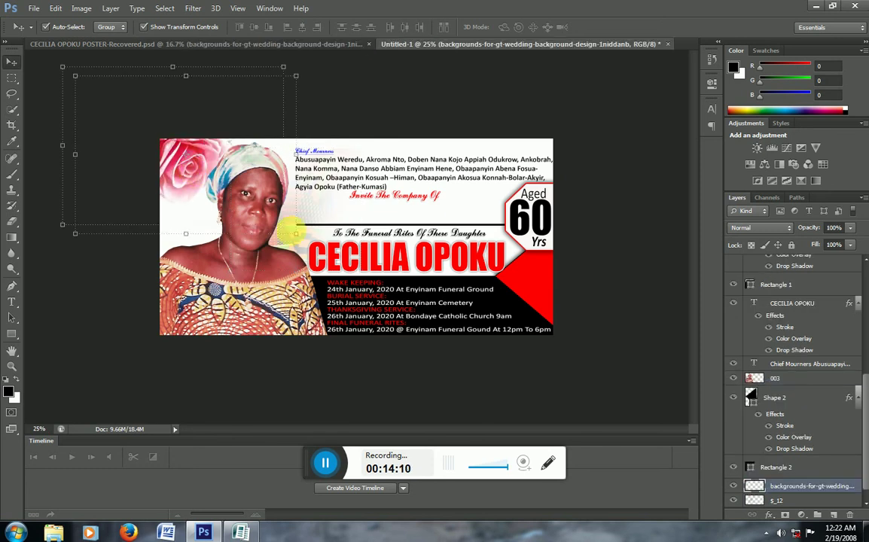
pyautogui.moveTo(296, 233); pyautogui.dragTo(262, 209)
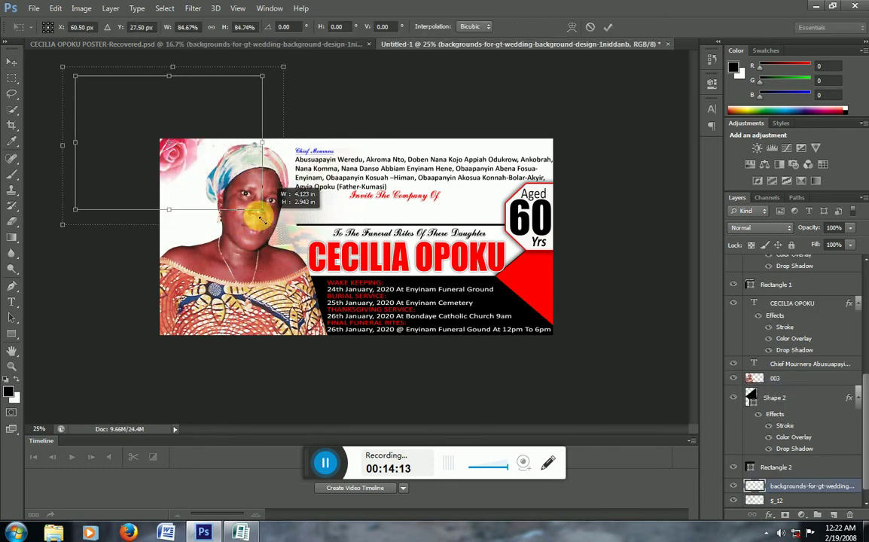
pyautogui.moveTo(181, 170); pyautogui.dragTo(188, 178)
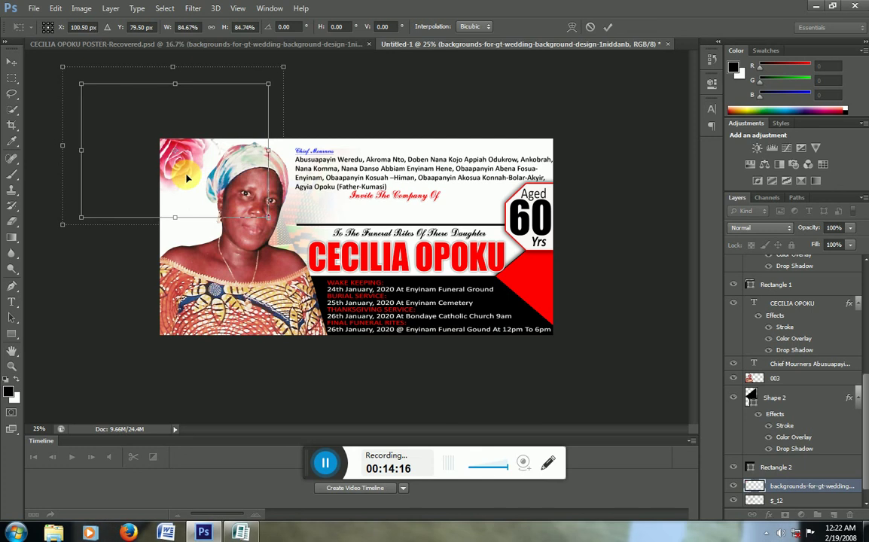
pyautogui.press('Return')
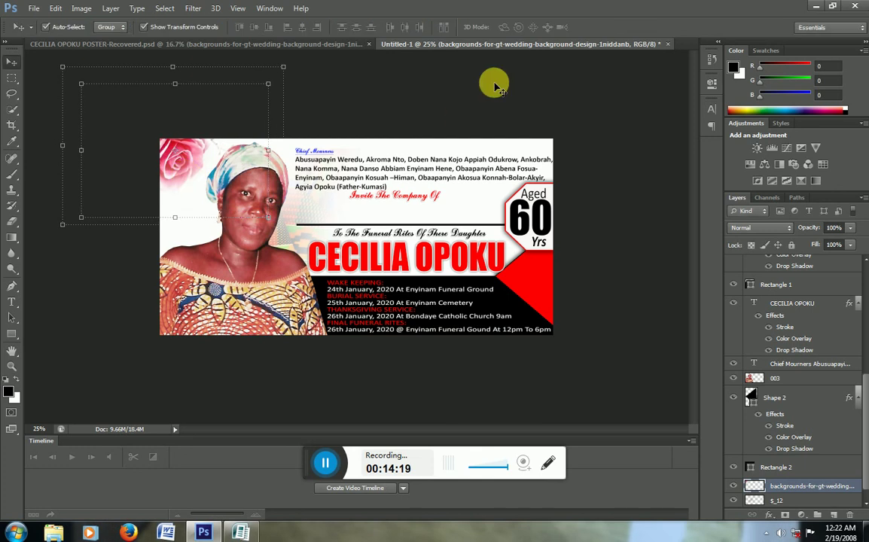
pyautogui.hotkey('ctrl', '+')
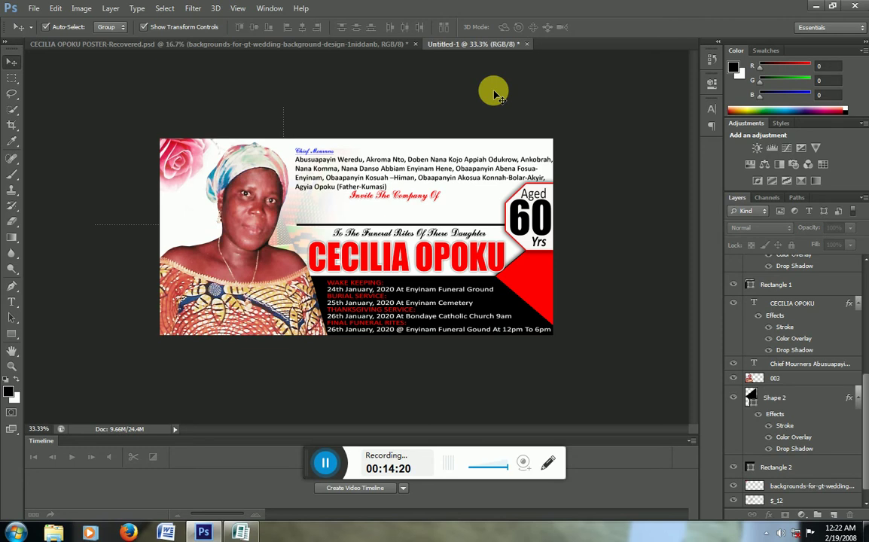
pyautogui.hotkey('ctrl', '+')
pyautogui.hotkey('ctrl', '-')
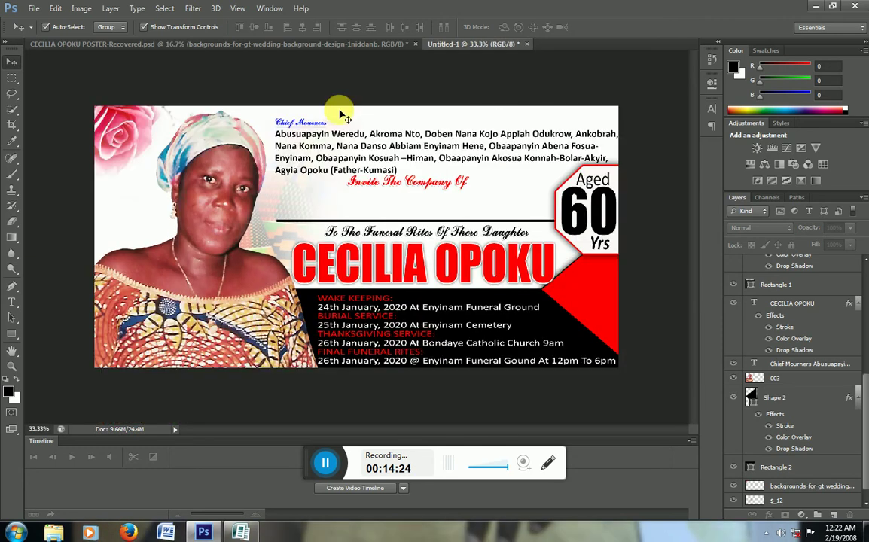
# Nudge the mourners text up and left, then set the Chief Mourners heading to 14 pt
pyautogui.click(340, 142)
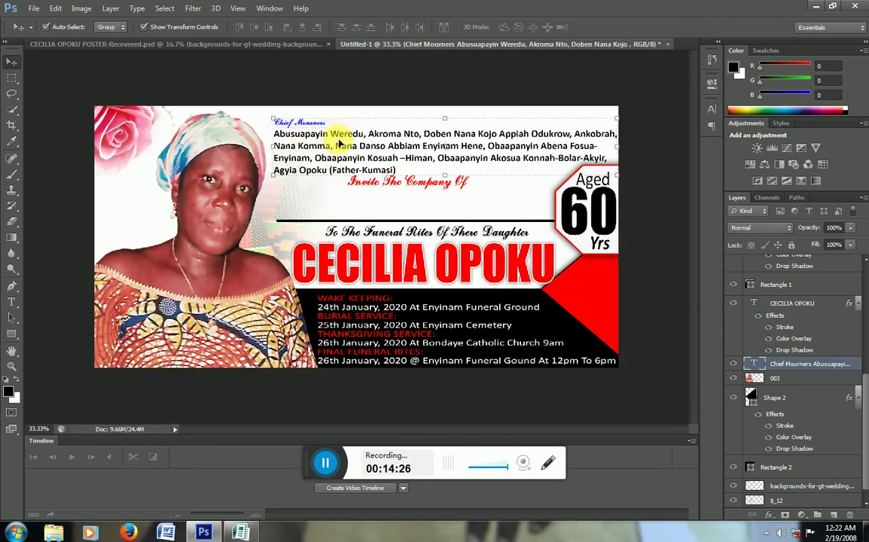
pyautogui.moveTo(339, 142); pyautogui.dragTo(336, 141)
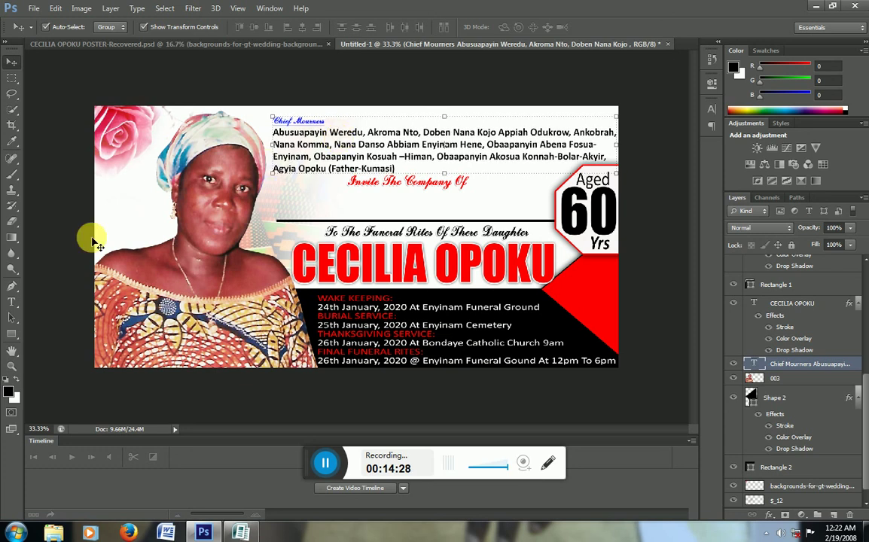
pyautogui.click(12, 301)
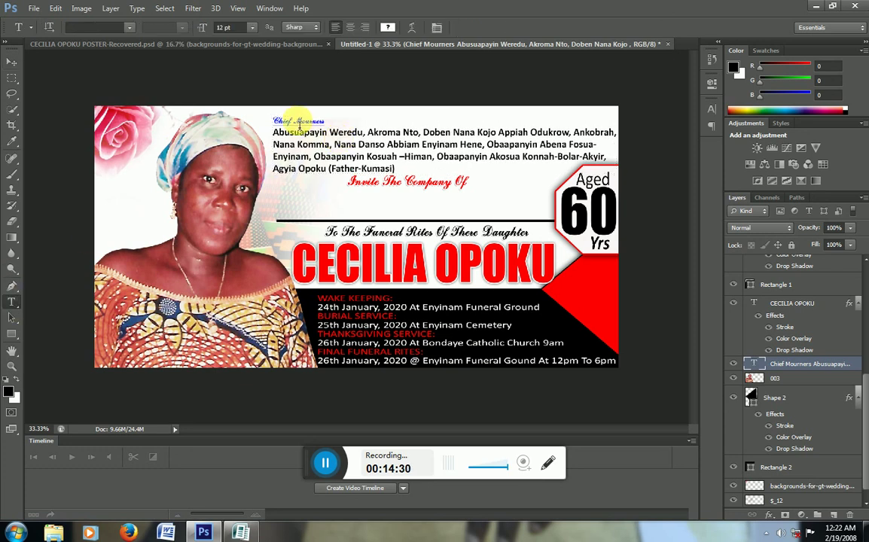
pyautogui.click(297, 120)
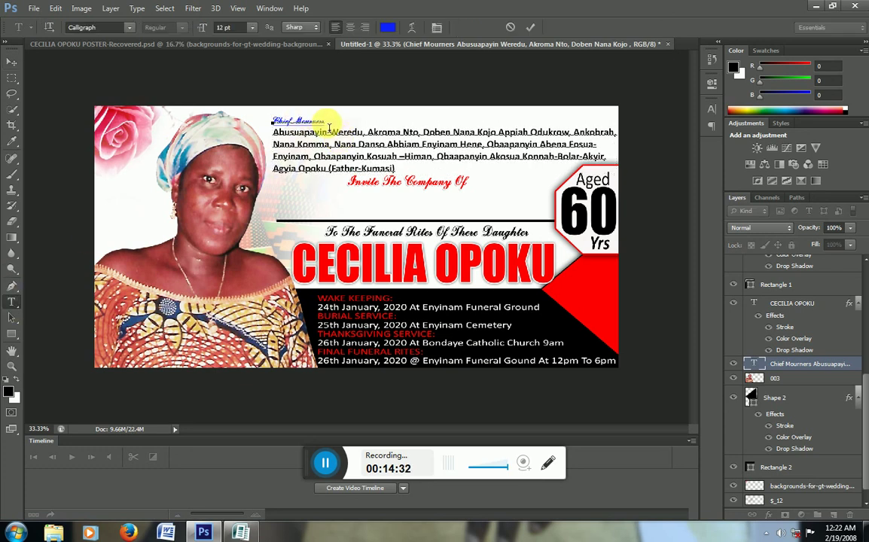
pyautogui.moveTo(329, 128); pyautogui.dragTo(273, 122)
pyautogui.click(254, 27)
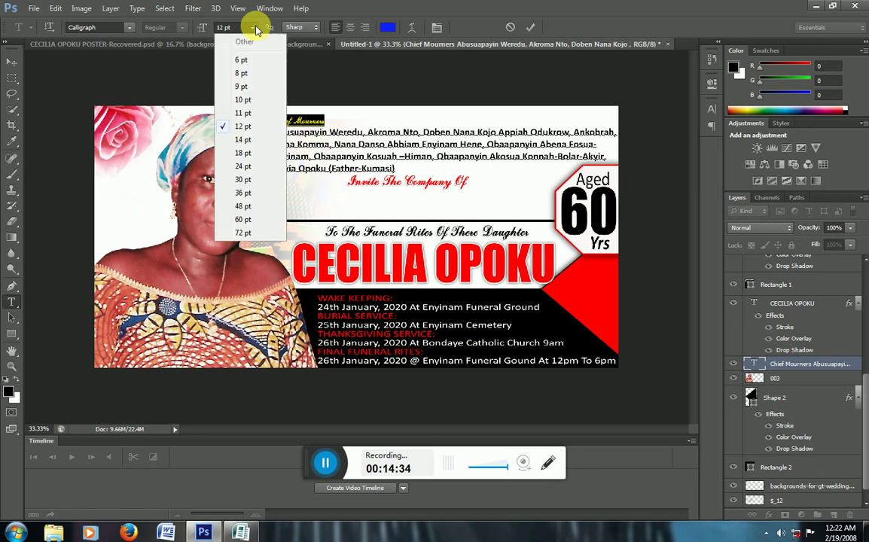
pyautogui.click(250, 141)
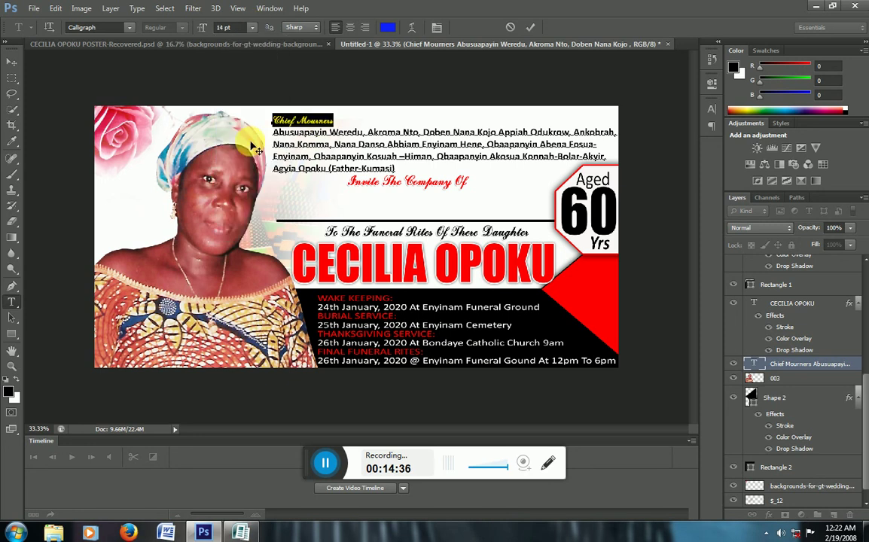
pyautogui.click(10, 61)
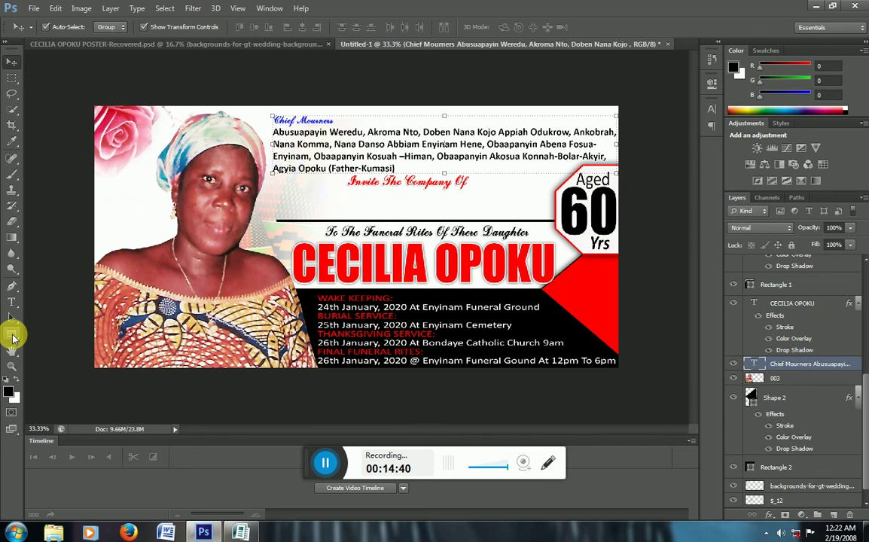
# Draw a tall black rounded rectangle with a 100 px corner radius at the banner's left edge
pyautogui.click(13, 336)
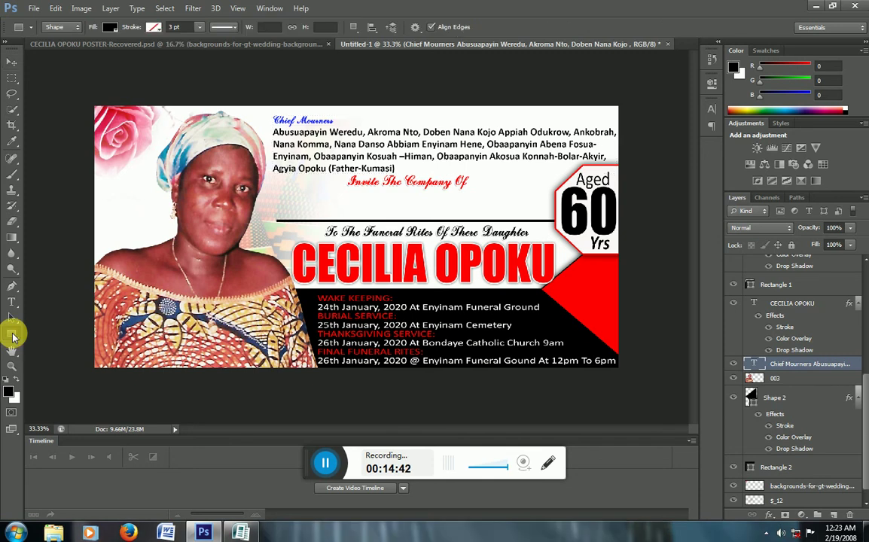
pyautogui.click(53, 343)
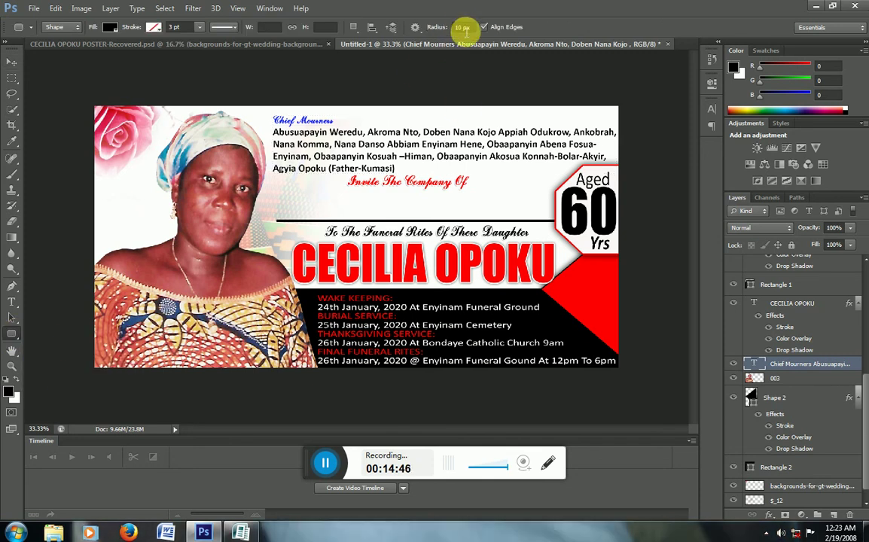
pyautogui.click(459, 28)
pyautogui.write('100')
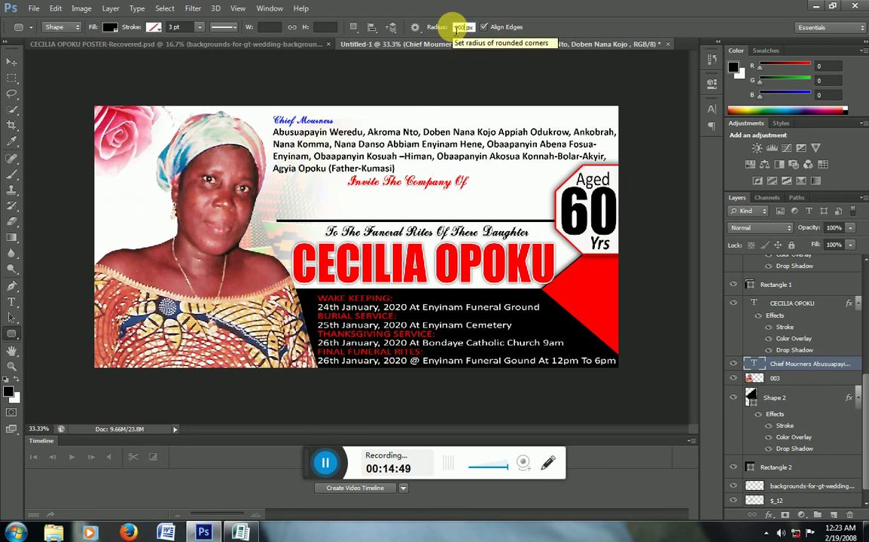
pyautogui.moveTo(82, 153); pyautogui.dragTo(122, 312)
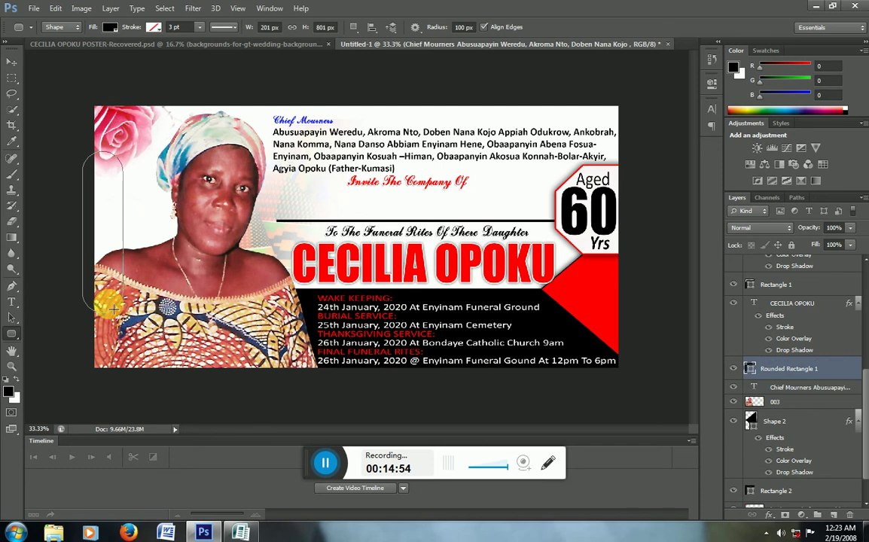
pyautogui.click(11, 61)
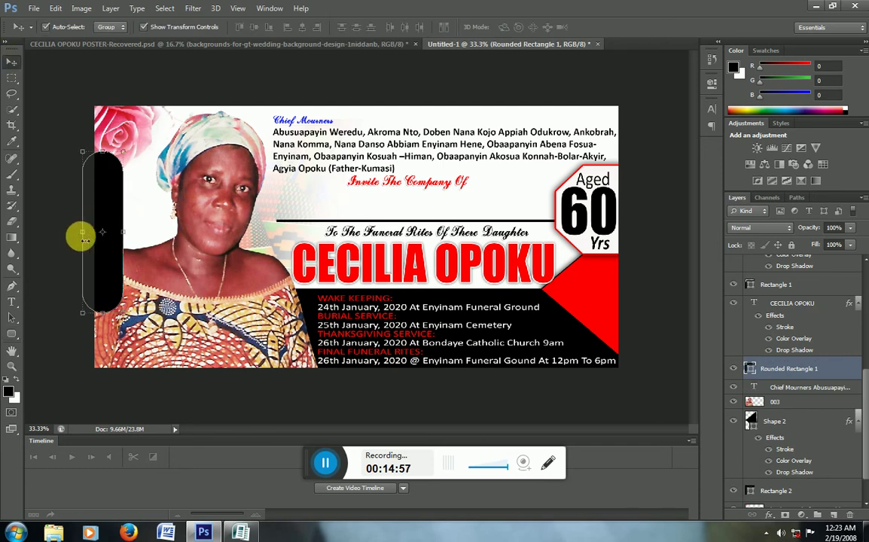
# Stretch the rectangle slightly wider on its left side and longer downward
pyautogui.moveTo(81, 232); pyautogui.dragTo(72, 233)
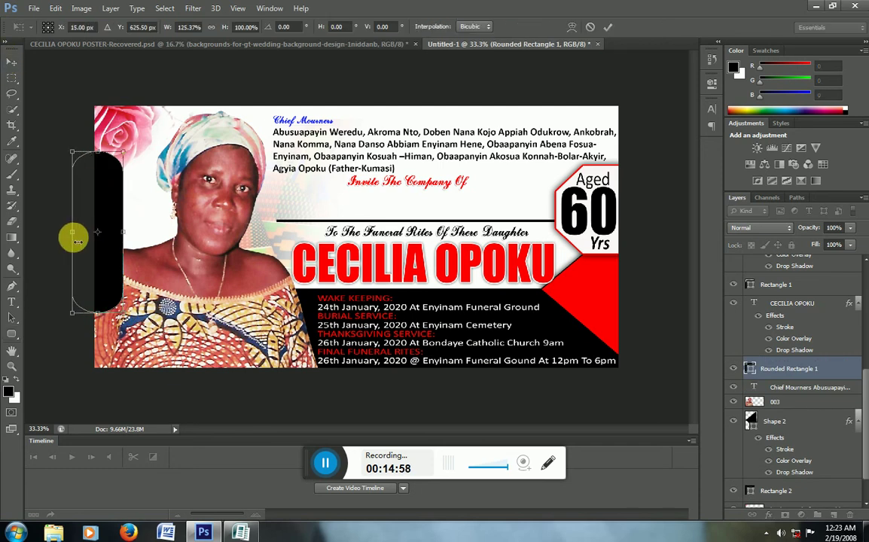
pyautogui.moveTo(97, 312)
pyautogui.mouseDown()
pyautogui.moveTo(99, 339)
pyautogui.moveTo(94, 332)
pyautogui.mouseUp()
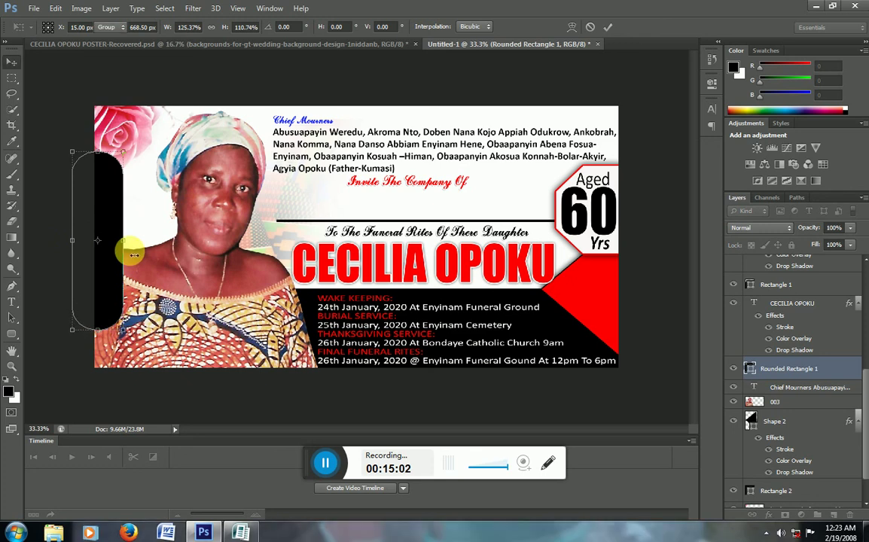
pyautogui.press('Return')
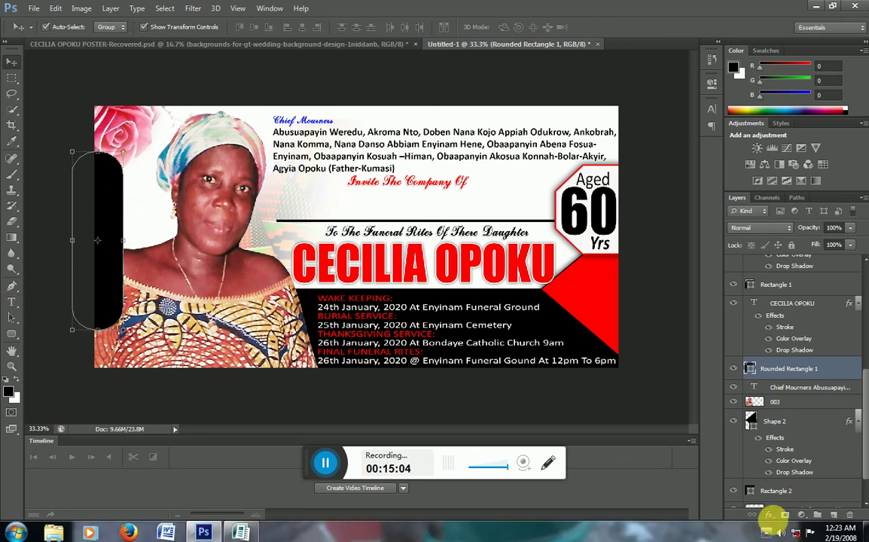
# Add a drop shadow with size 32 px to the rounded rectangle
pyautogui.click(769, 515)
pyautogui.click(802, 506)
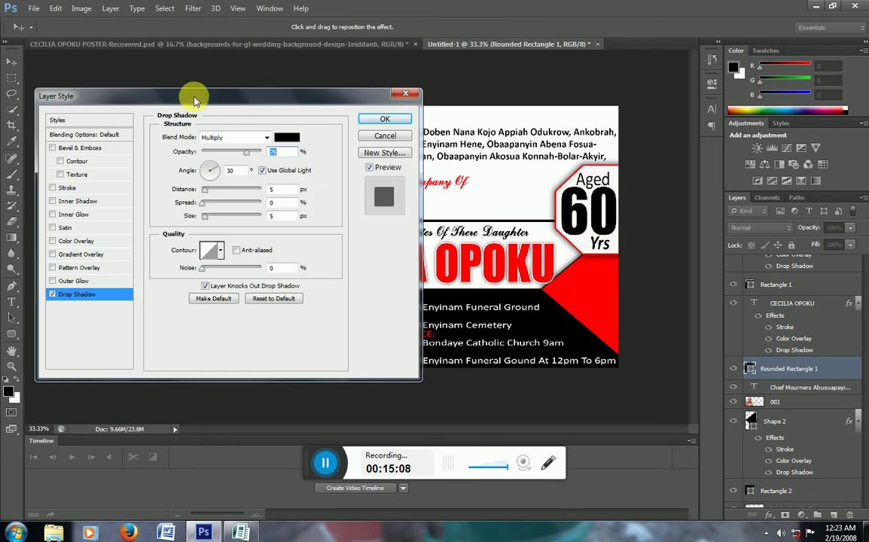
pyautogui.moveTo(195, 93); pyautogui.dragTo(482, 101)
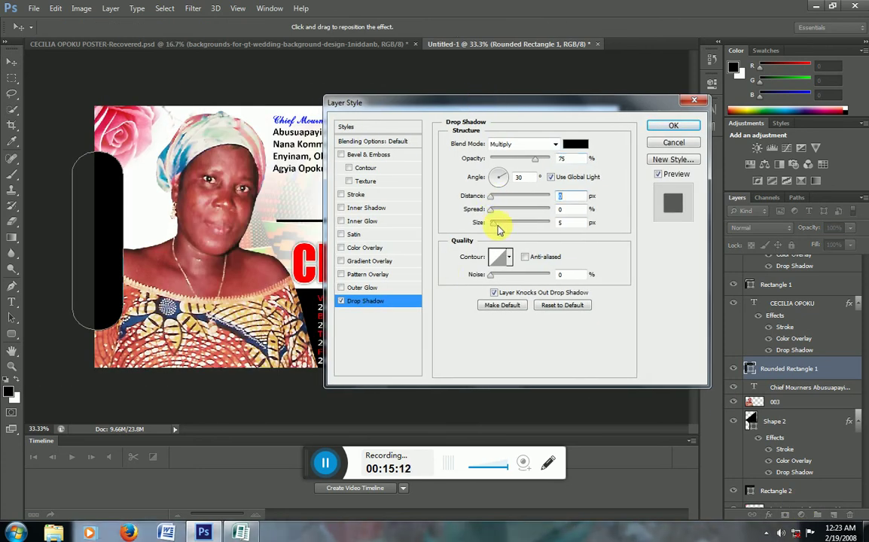
pyautogui.moveTo(494, 223)
pyautogui.mouseDown()
pyautogui.moveTo(503, 223)
pyautogui.moveTo(493, 215)
pyautogui.mouseUp()
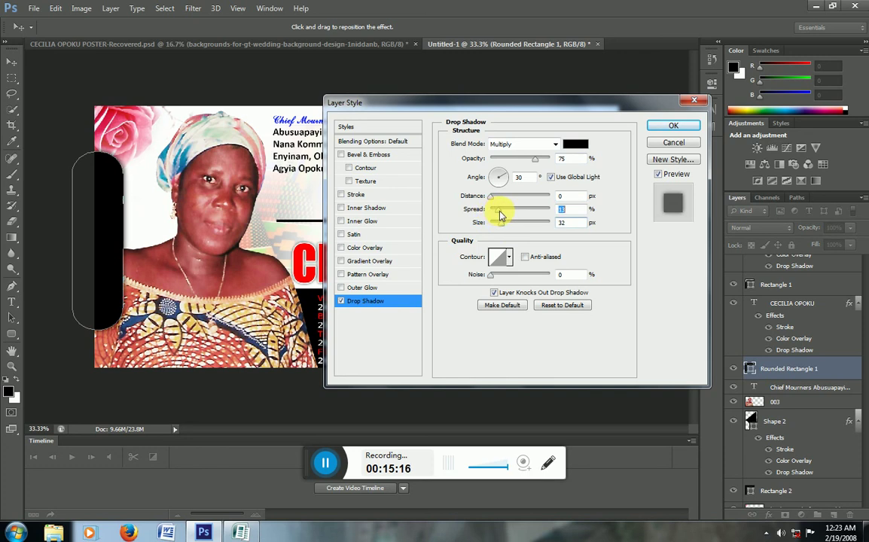
# Add a 5 px white stroke, apply both effects, and deselect the layer
pyautogui.click(358, 195)
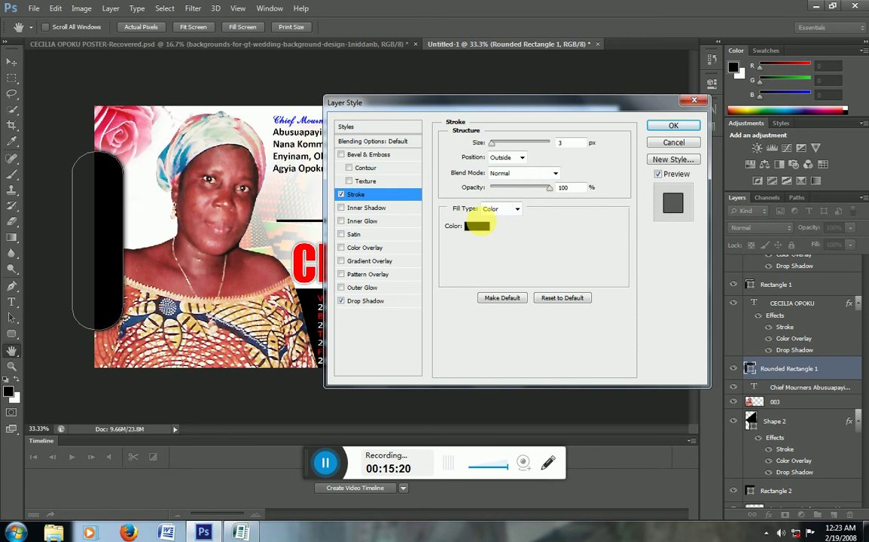
pyautogui.click(477, 226)
pyautogui.click(275, 137)
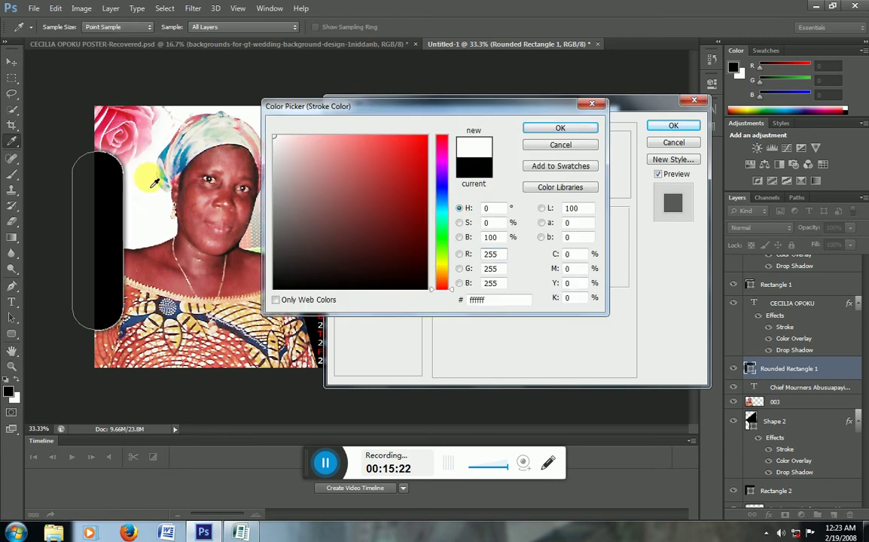
pyautogui.click(582, 128)
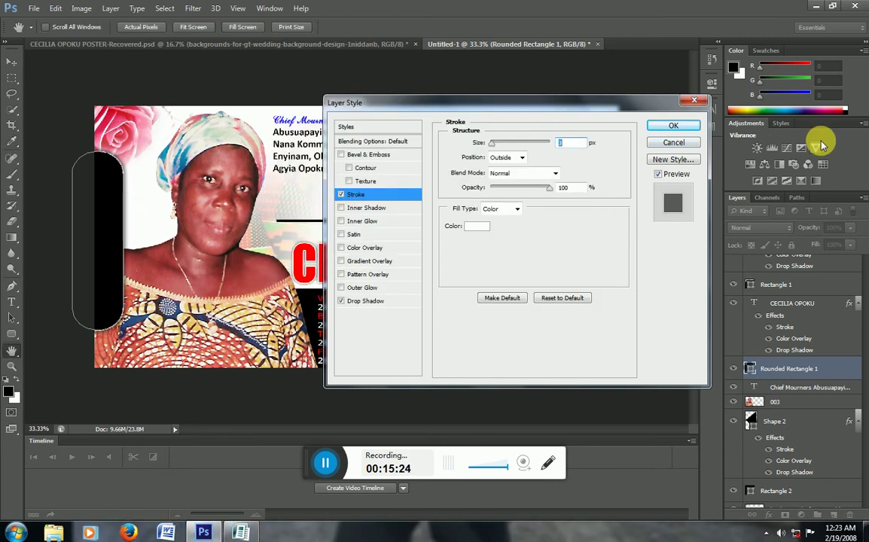
pyautogui.write('5')
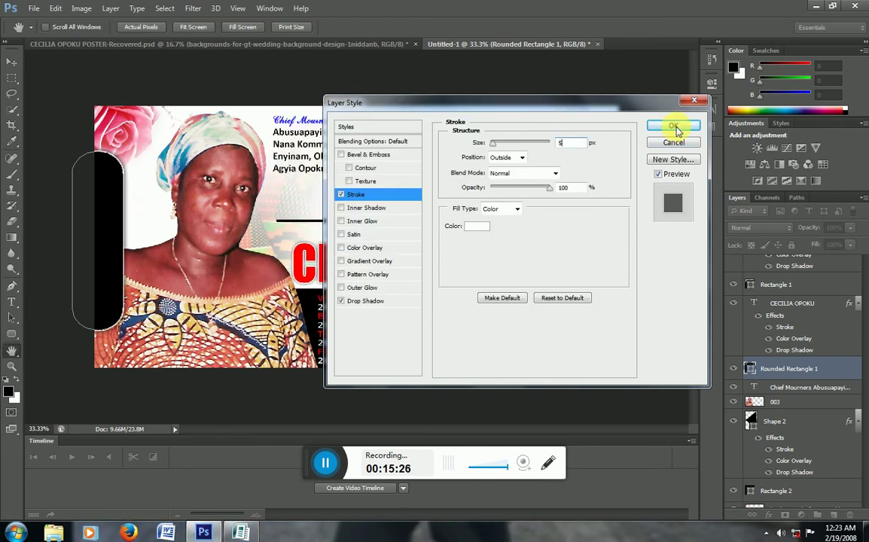
pyautogui.click(671, 128)
pyautogui.click(441, 74)
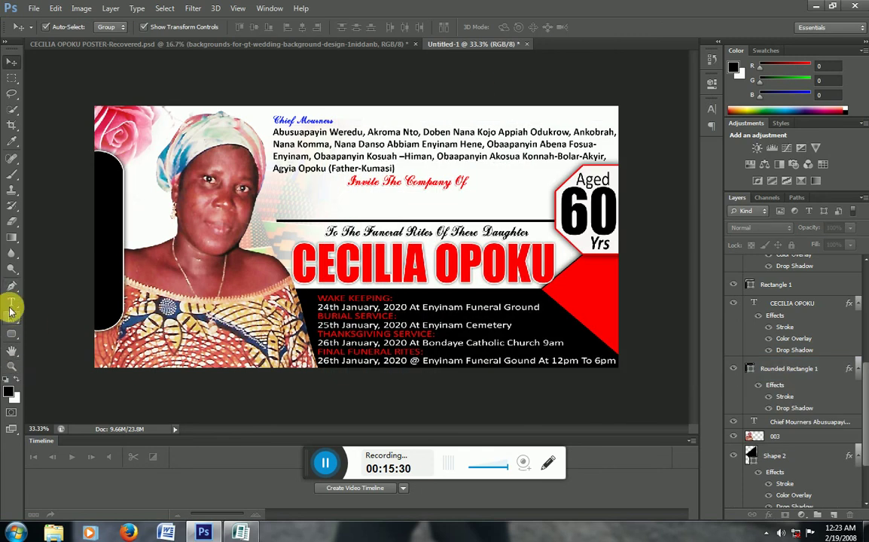
# Start a Horizontal Type text layer on the canvas just left of the portrait's face
pyautogui.click(11, 304)
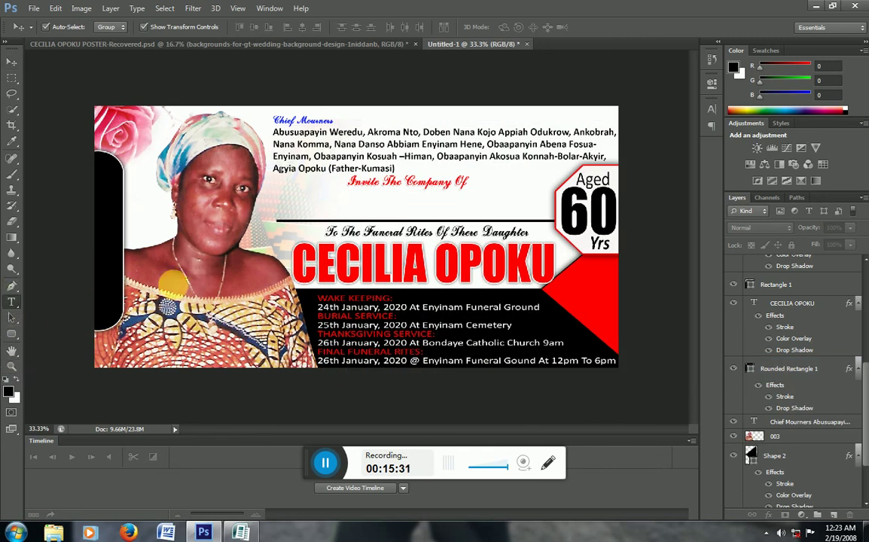
pyautogui.click(154, 220)
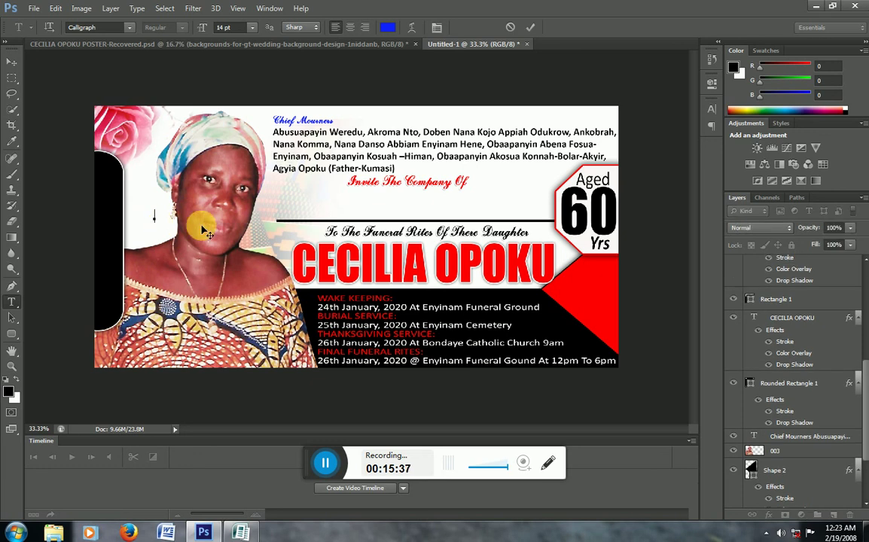
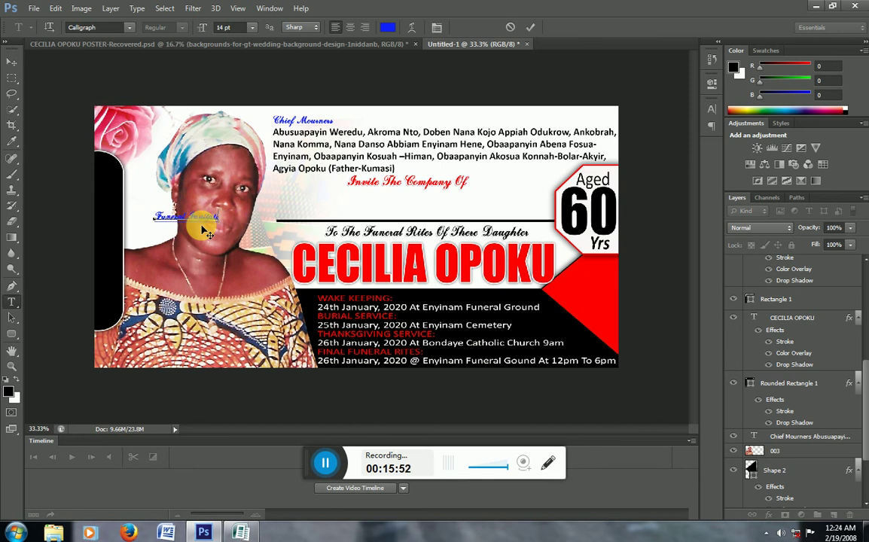
# Select all the Funeral Invitation text and change its colour to white (#ffffff)
pyautogui.hotkey('ctrl', 'a')
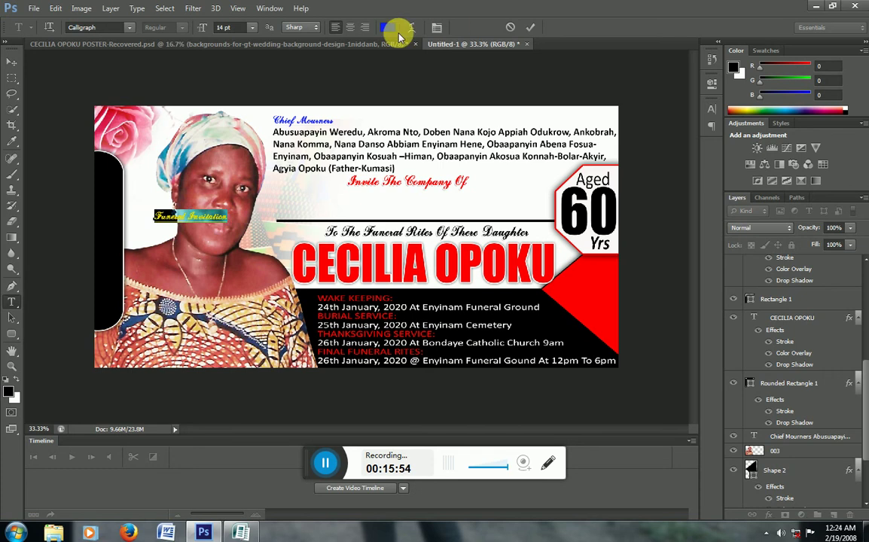
pyautogui.click(387, 27)
pyautogui.click(258, 116)
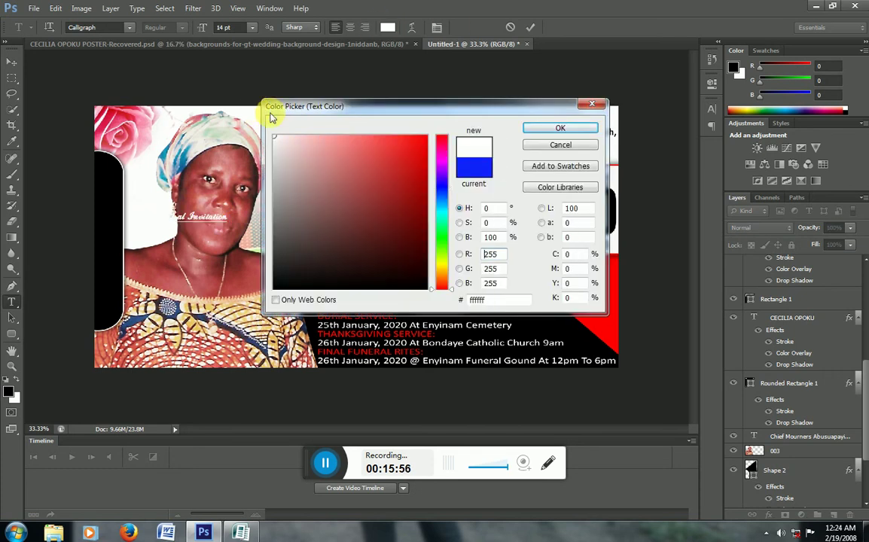
pyautogui.click(561, 128)
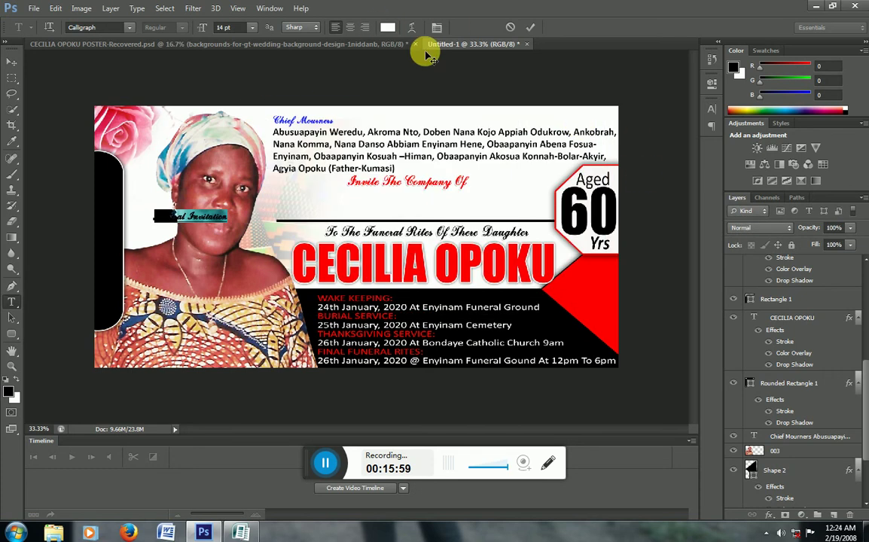
pyautogui.click(387, 27)
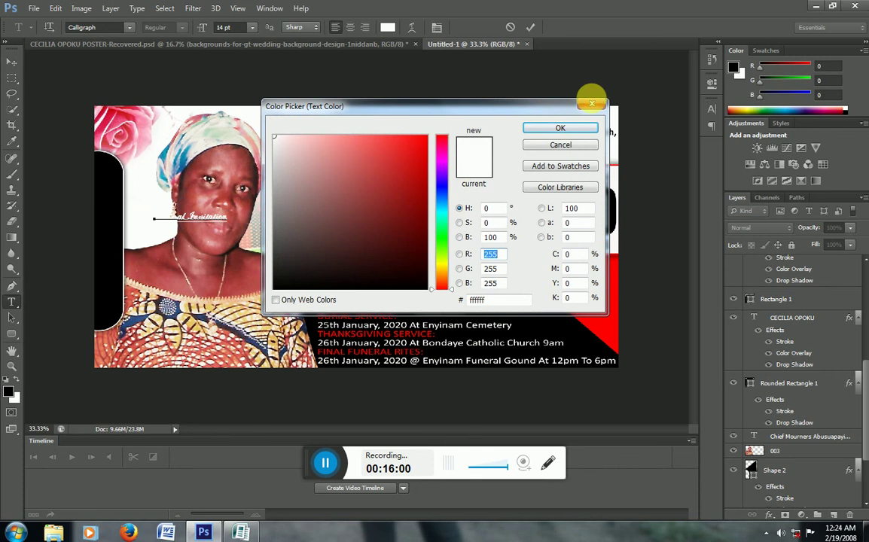
pyautogui.click(580, 100)
# Apply Faux Bold to the text and start a free transform on it
pyautogui.click(437, 27)
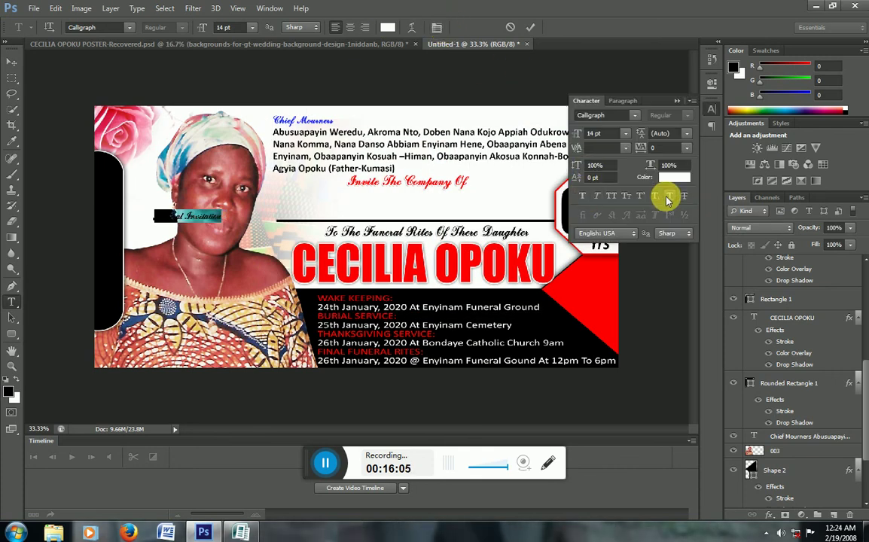
pyautogui.click(581, 197)
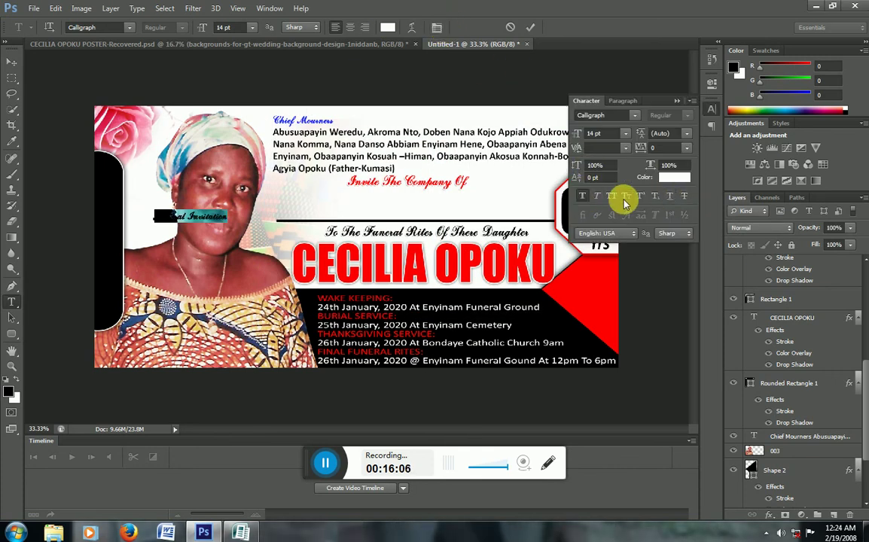
pyautogui.click(11, 63)
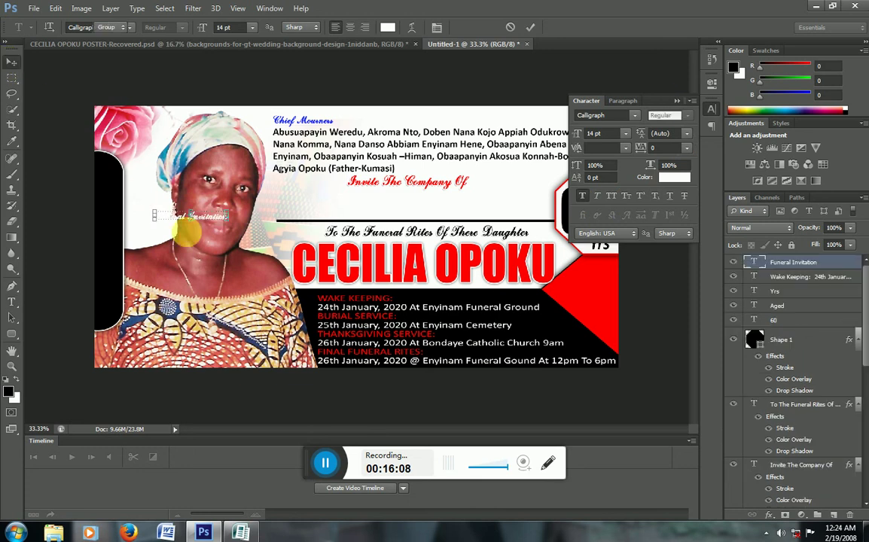
pyautogui.hotkey('ctrl', 't')
# Enlarge the Funeral Invitation text and rotate it to exactly 90 degrees
pyautogui.moveTo(233, 228); pyautogui.dragTo(287, 237)
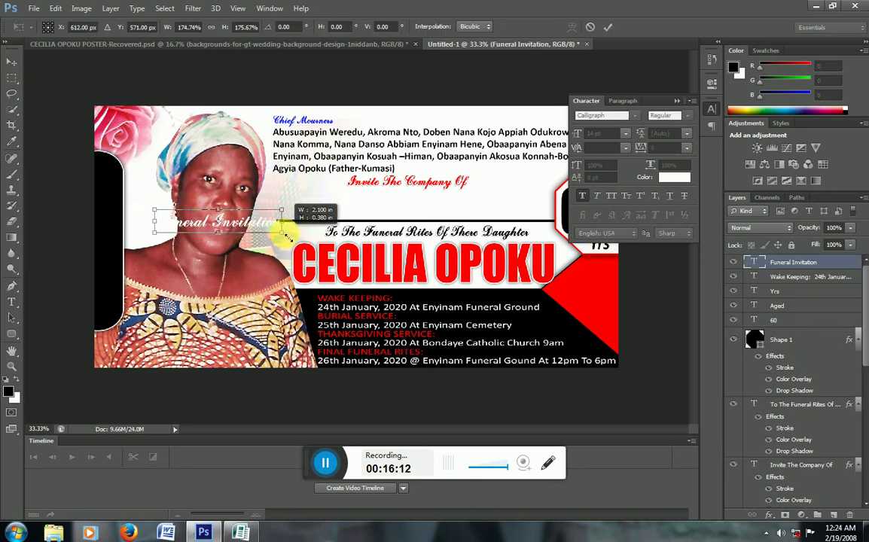
pyautogui.press('Return')
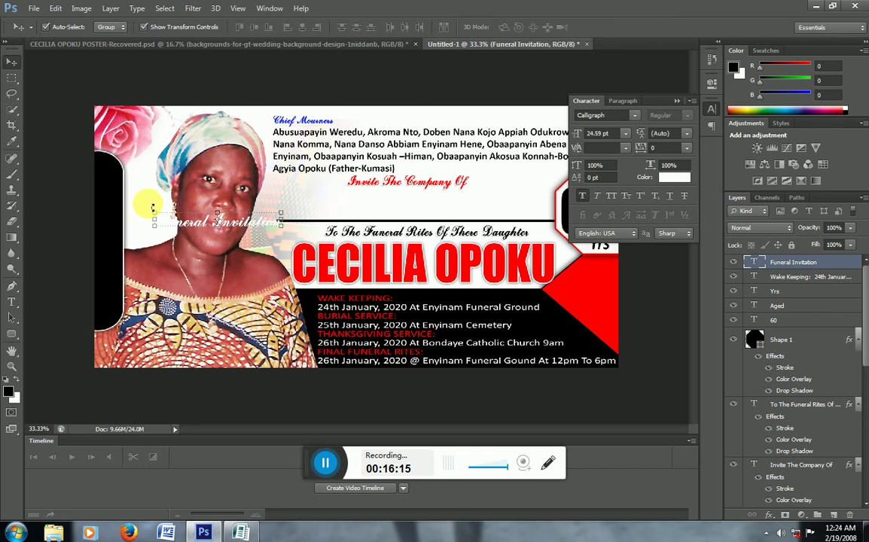
pyautogui.moveTo(152, 207); pyautogui.dragTo(218, 140)
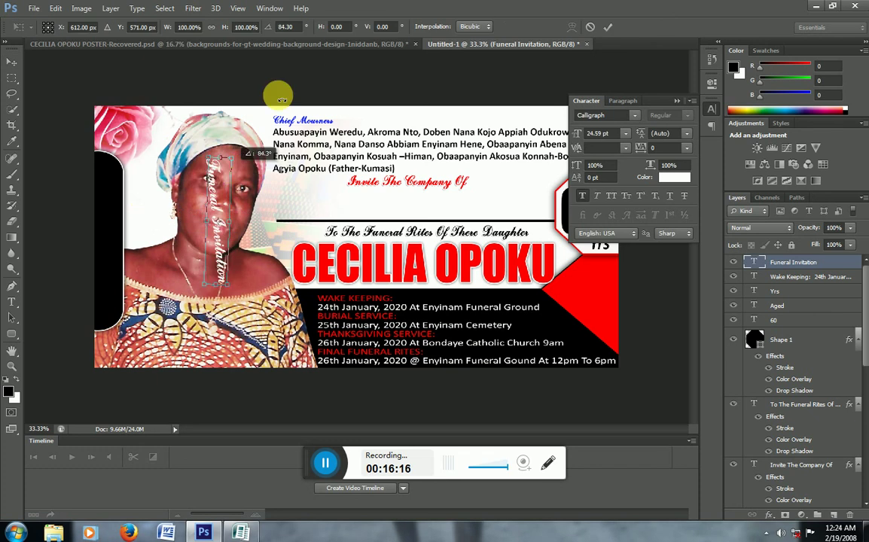
pyautogui.click(288, 27)
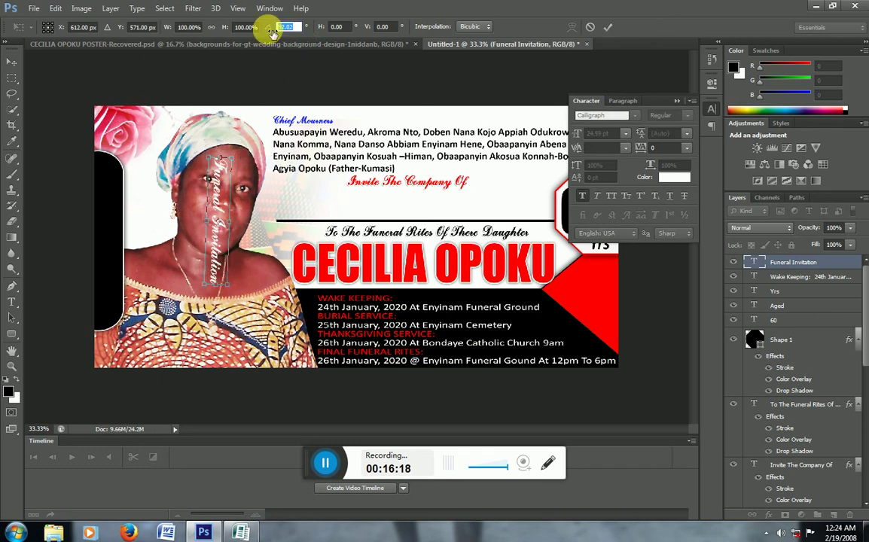
pyautogui.write('90')
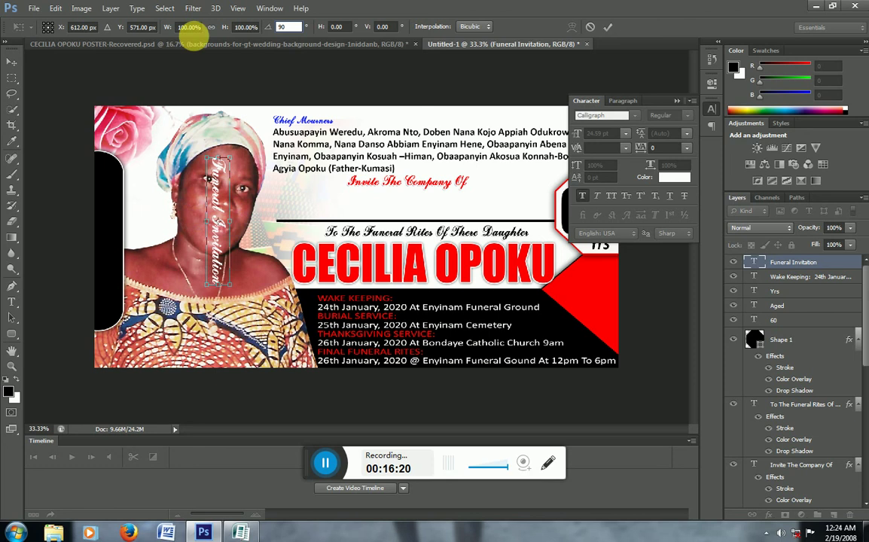
pyautogui.click(11, 62)
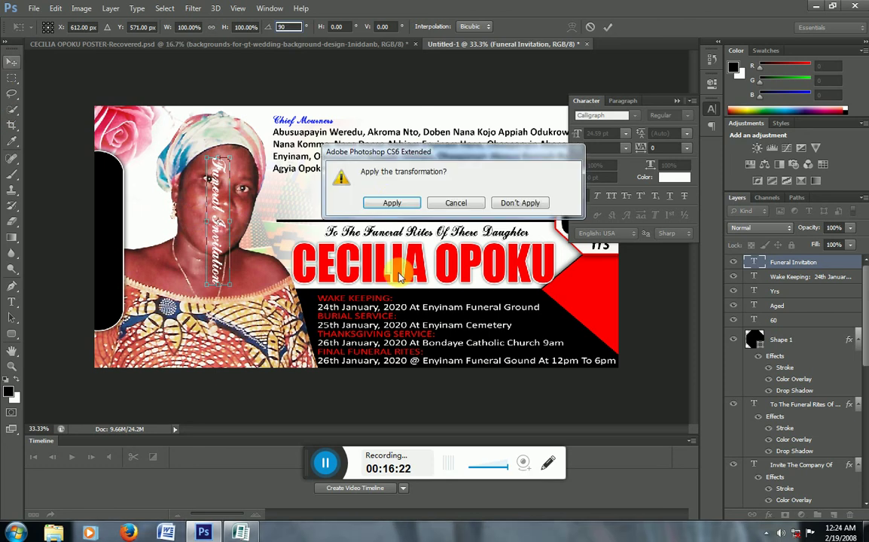
pyautogui.click(393, 204)
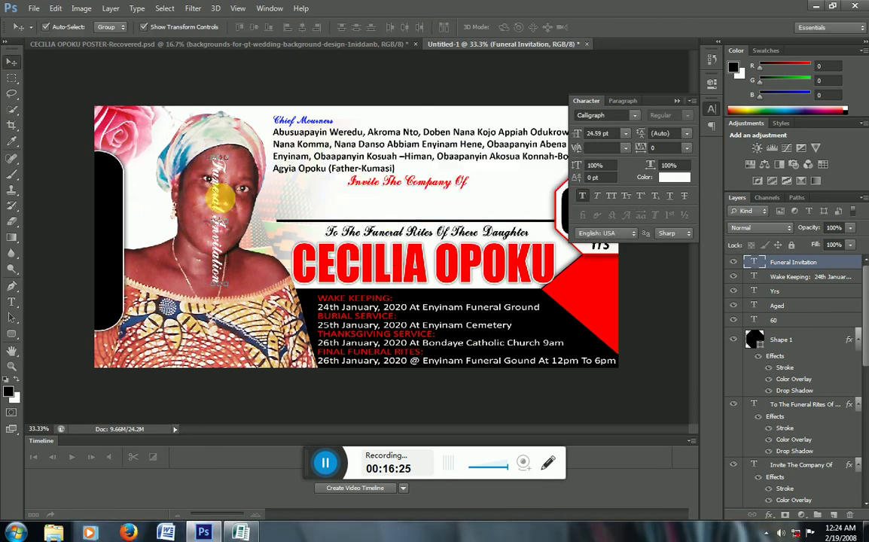
# Move the vertical text onto the left black strip and enlarge it to fill the strip
pyautogui.moveTo(216, 200)
pyautogui.mouseDown()
pyautogui.moveTo(106, 212)
pyautogui.moveTo(105, 200)
pyautogui.mouseUp()
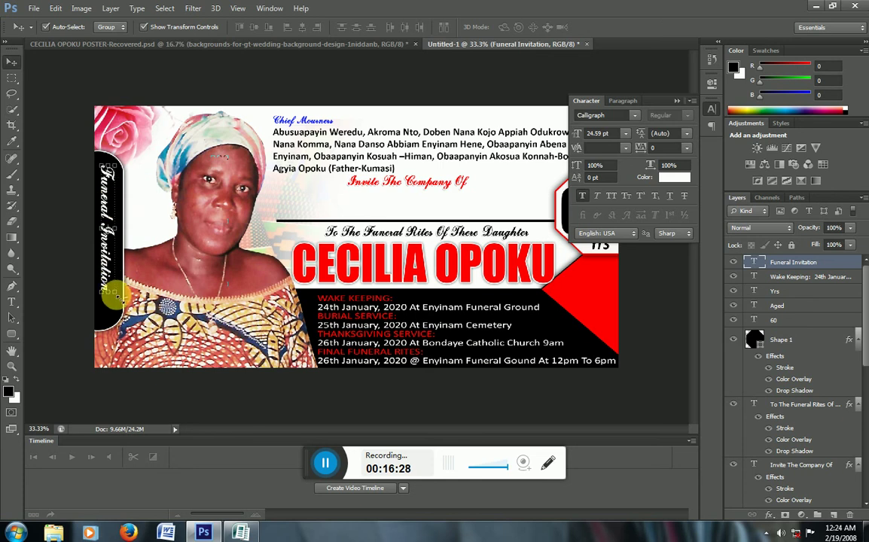
pyautogui.moveTo(112, 296); pyautogui.dragTo(121, 320)
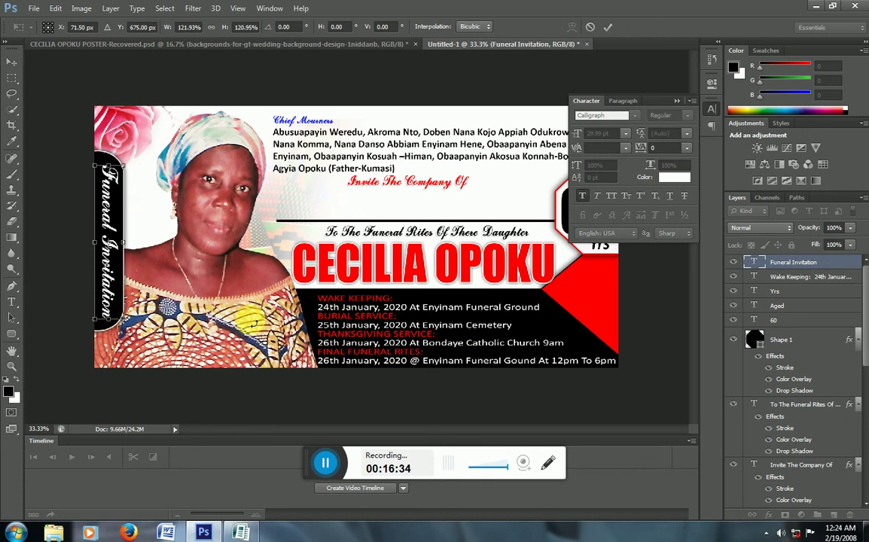
pyautogui.press('Return')
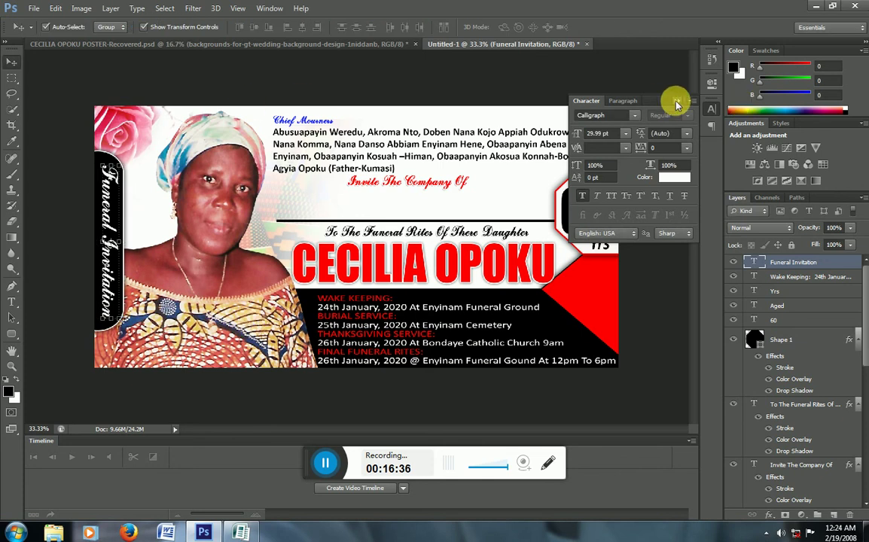
pyautogui.click(676, 101)
pyautogui.click(73, 96)
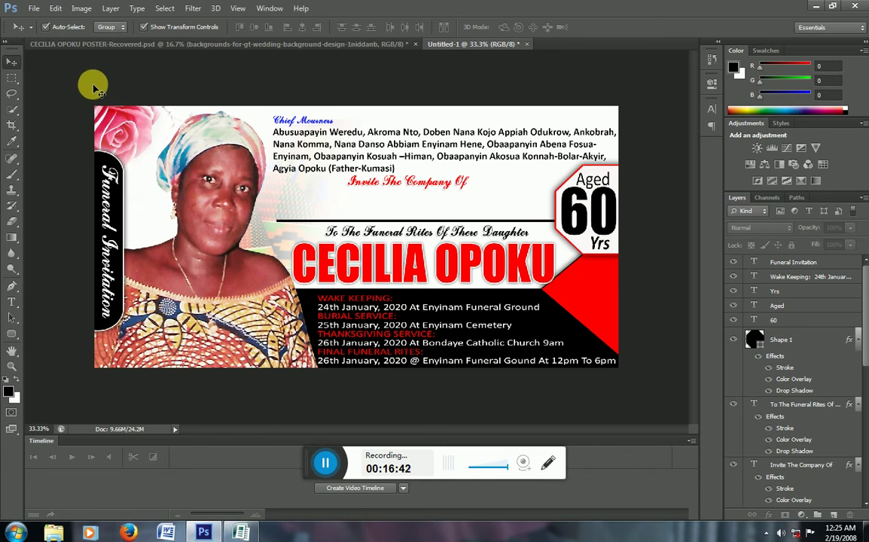
# Start saving and browse to the BABSON DESIGNS folder on Local Disk (D:)
pyautogui.hotkey('ctrl', 's')
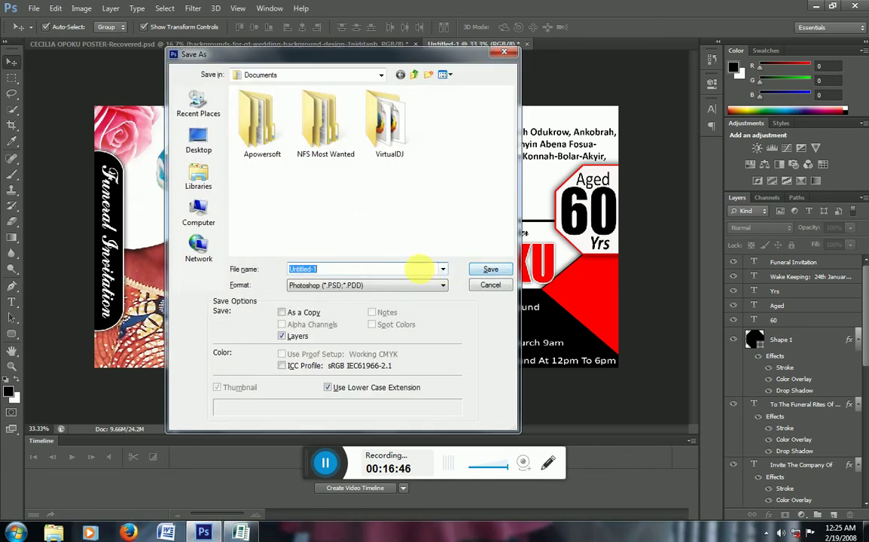
pyautogui.click(360, 72)
pyautogui.click(353, 75)
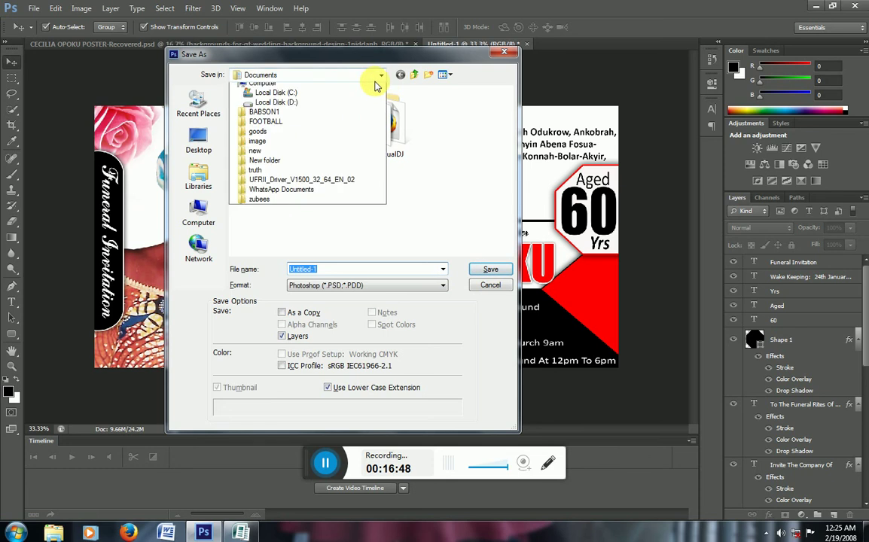
pyautogui.click(297, 128)
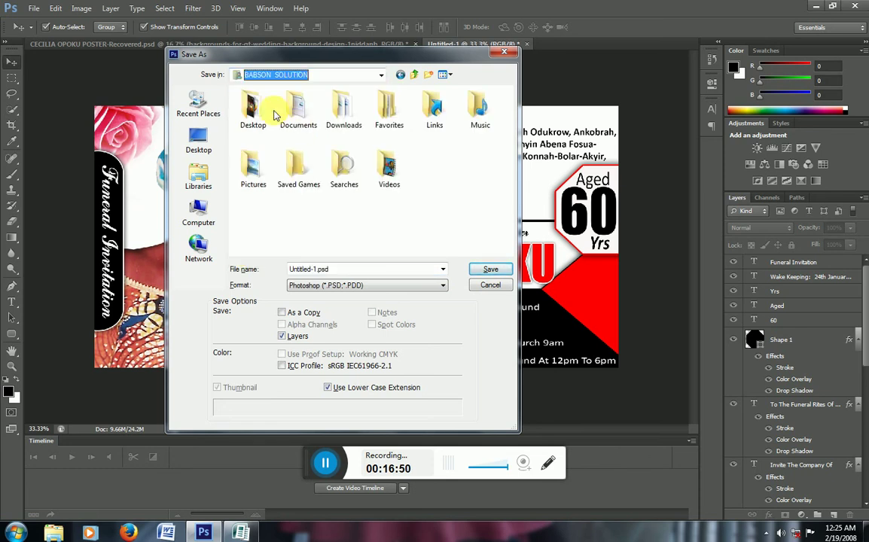
pyautogui.click(286, 75)
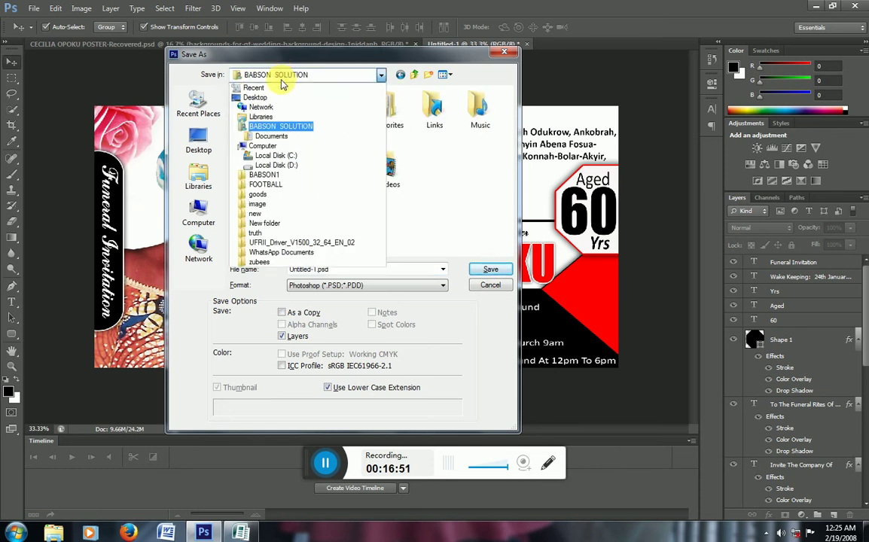
pyautogui.click(270, 166)
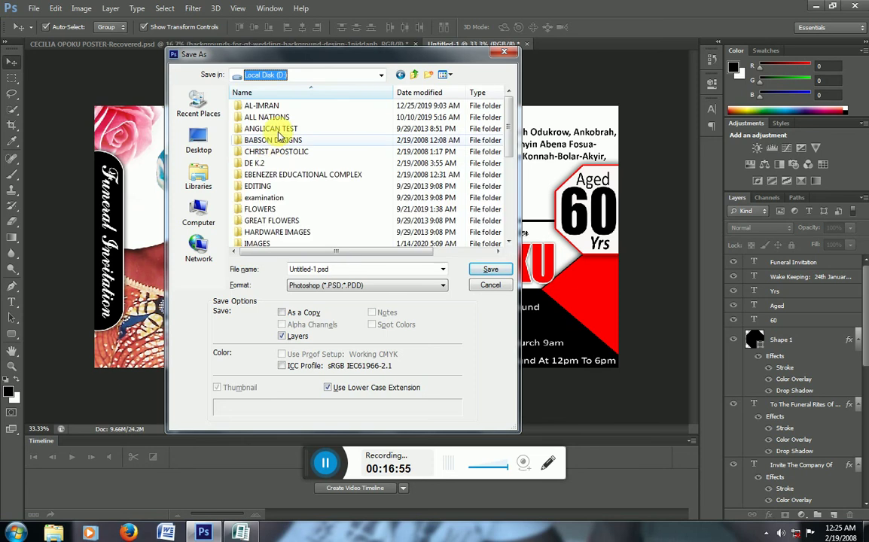
pyautogui.doubleClick(273, 152)
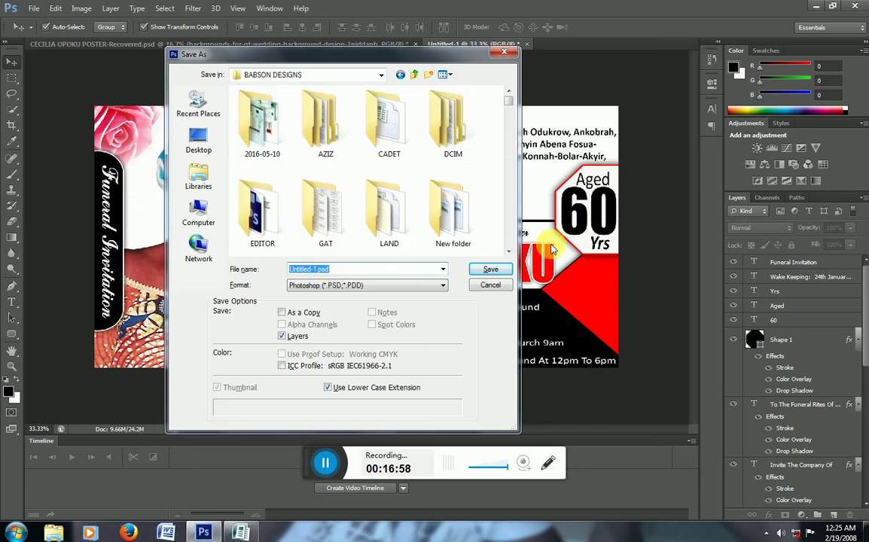
pyautogui.write('h')
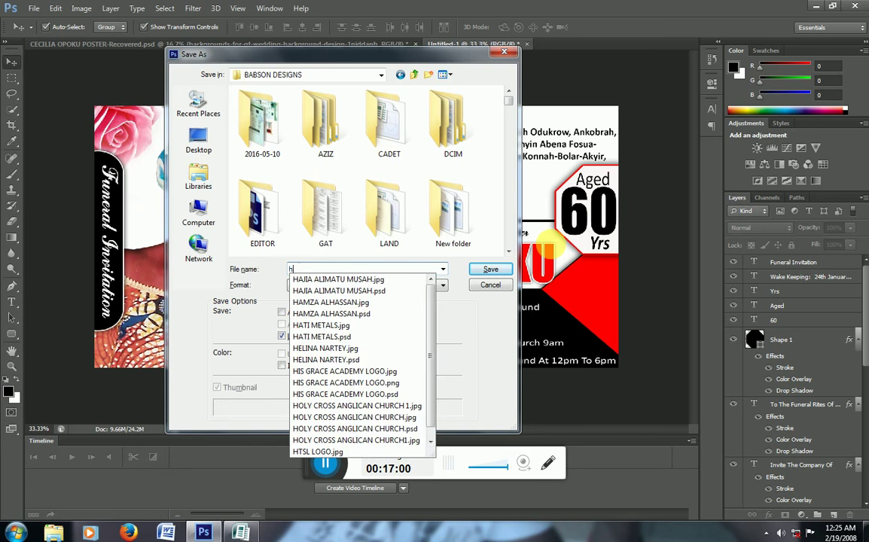
pyautogui.press('BackSpace')
pyautogui.write('C')
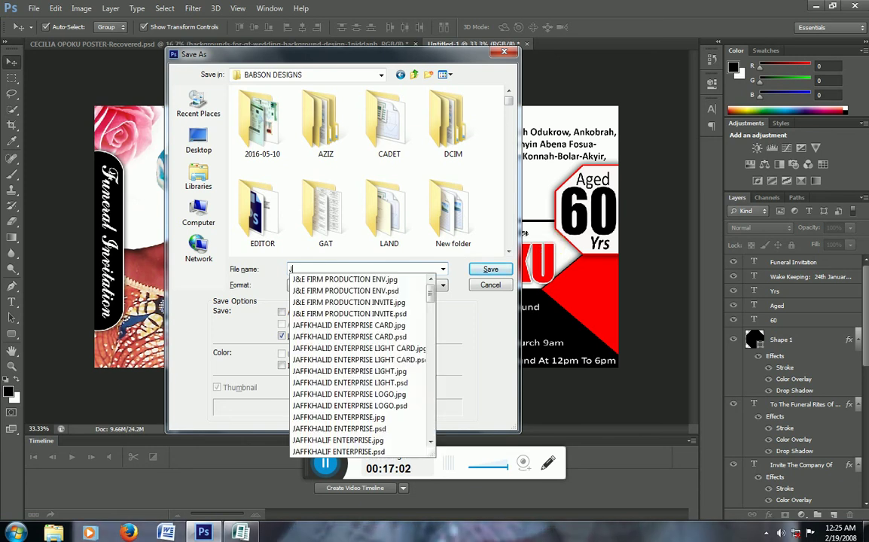
pyautogui.write('E')
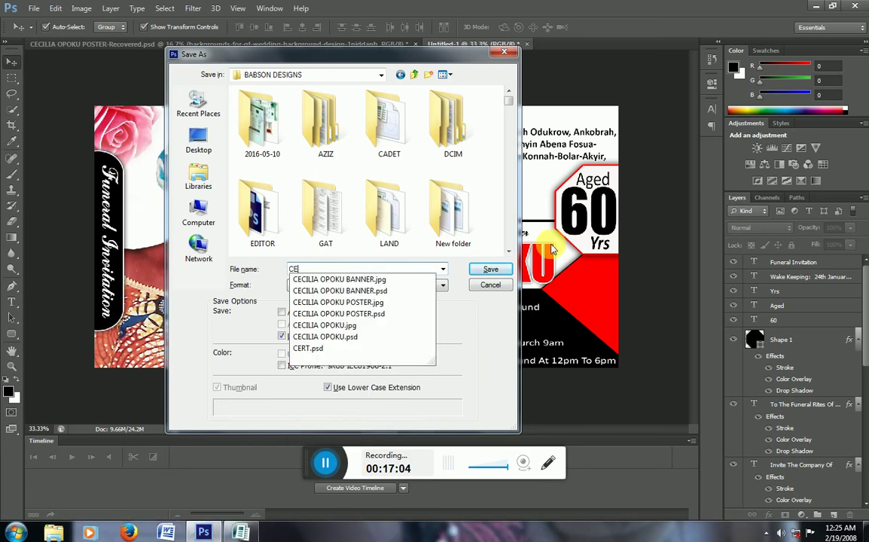
pyautogui.click(353, 325)
pyautogui.click(359, 268)
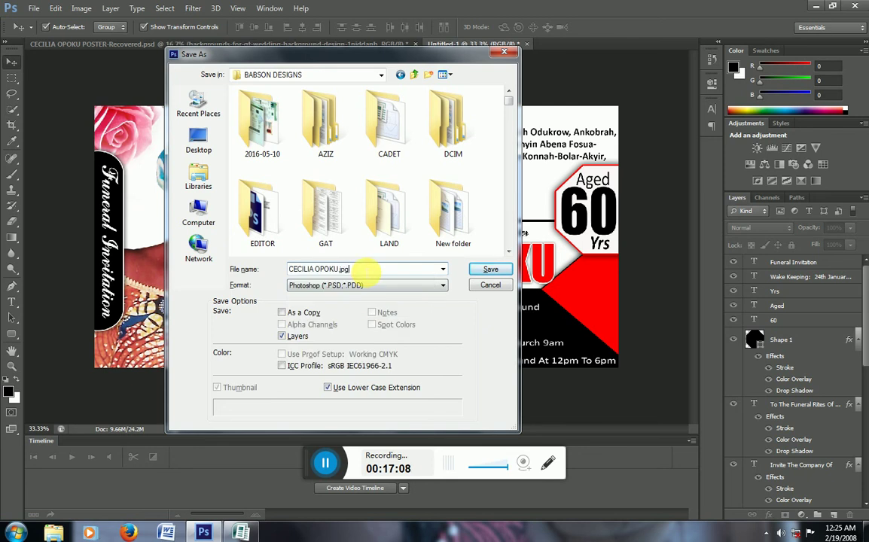
pyautogui.press('BackSpace')
pyautogui.press('BackSpace')
pyautogui.press('BackSpace')
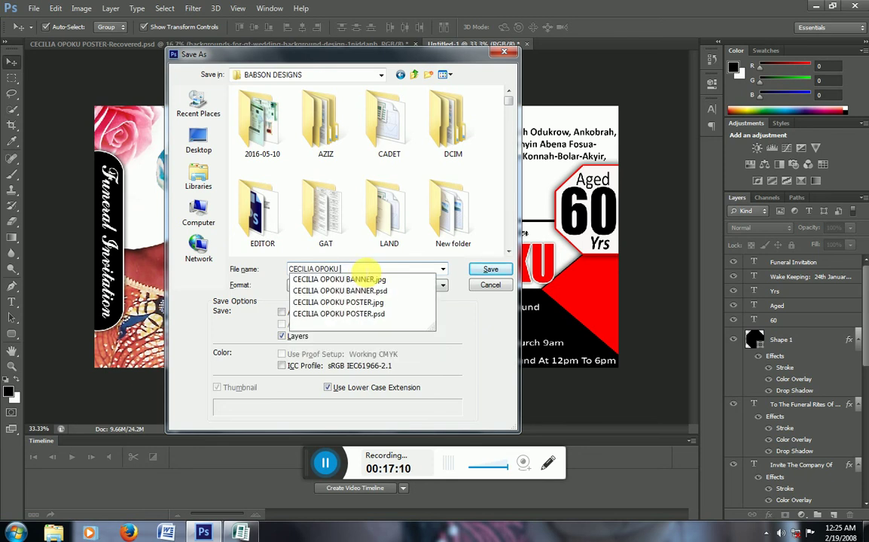
pyautogui.write('INVITE')
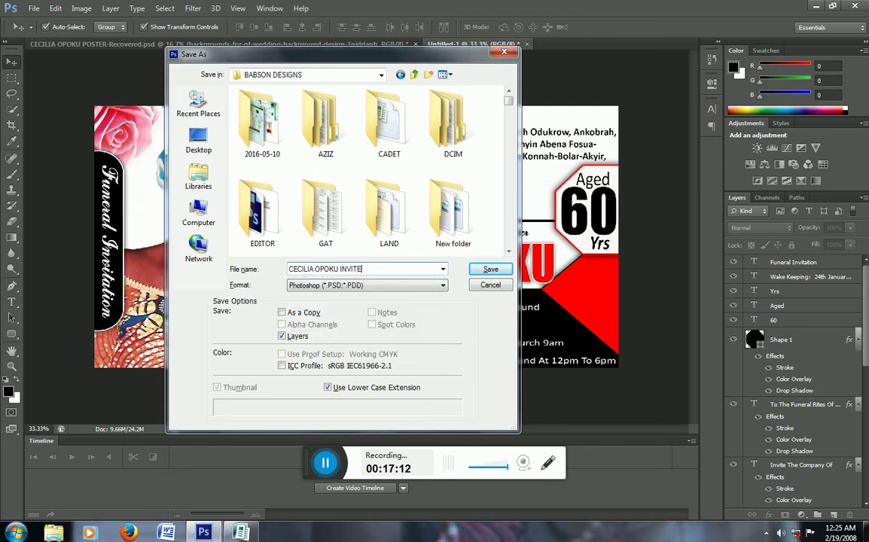
pyautogui.press('Return')
pyautogui.press('Return')
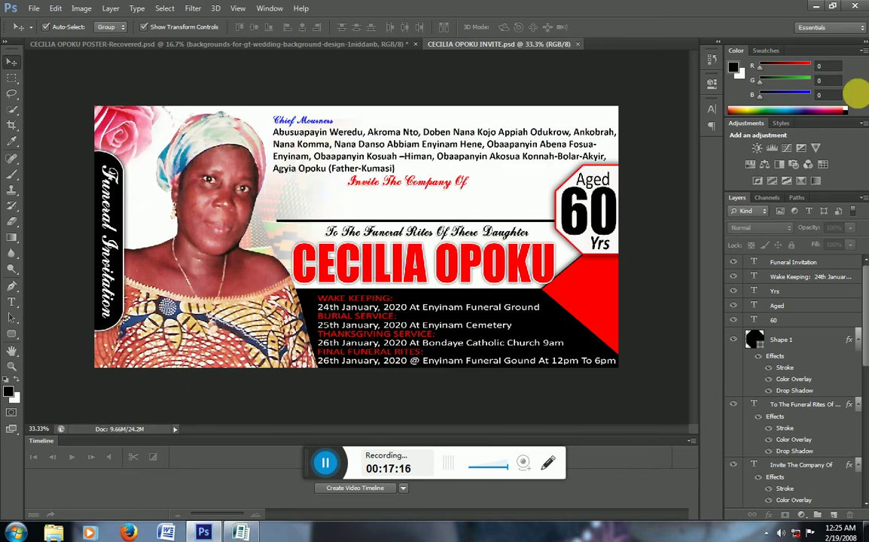
pyautogui.click(34, 8)
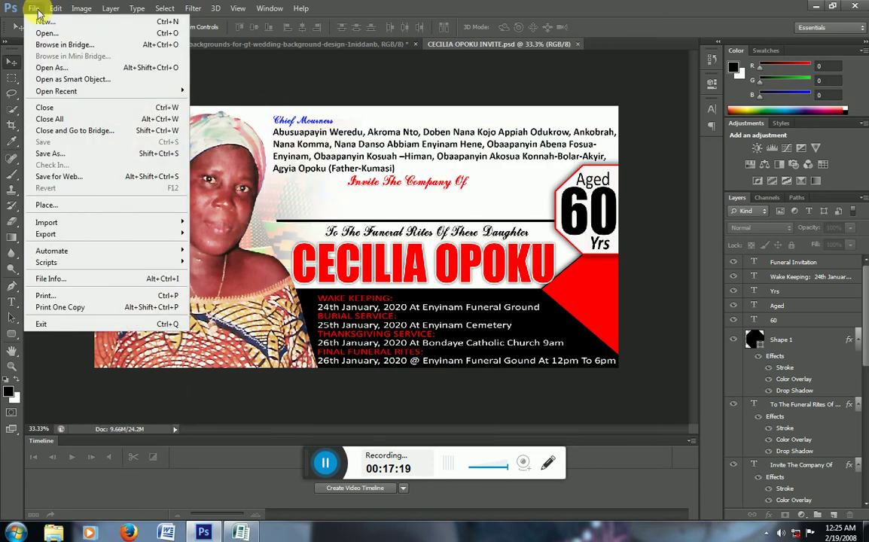
pyautogui.click(66, 154)
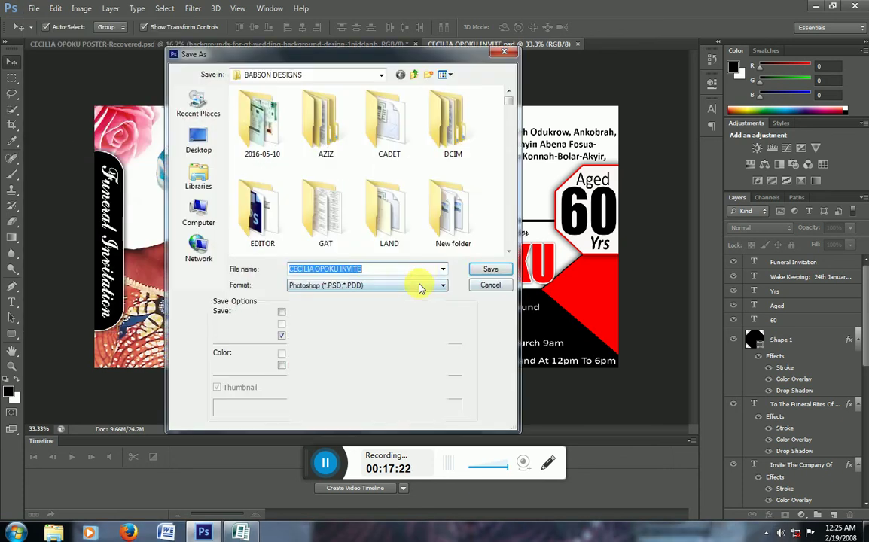
pyautogui.click(419, 286)
pyautogui.click(347, 367)
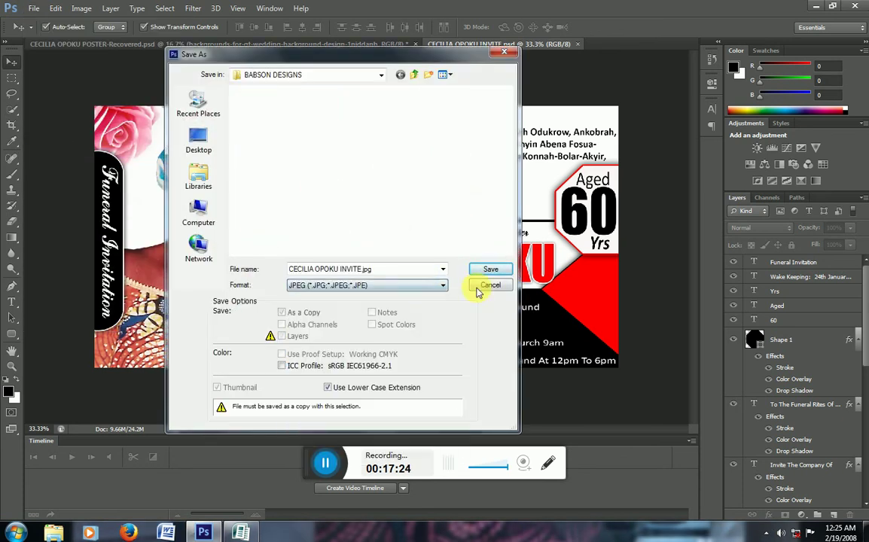
pyautogui.click(489, 270)
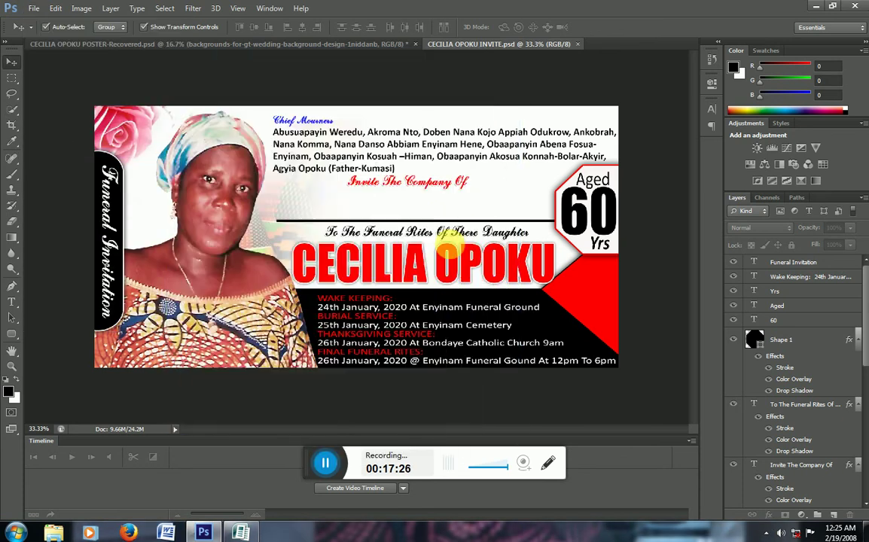
pyautogui.click(493, 137)
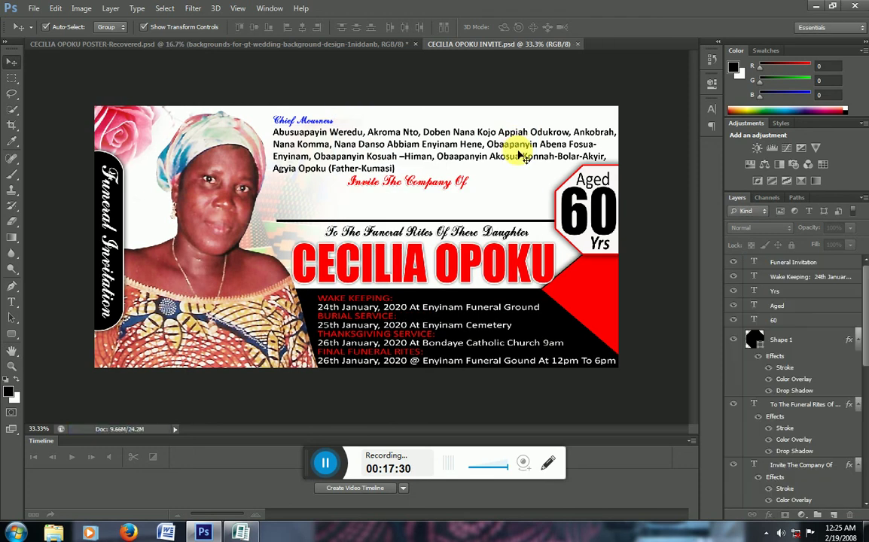
# Minimize Photoshop and browse in Explorer to the BABSON DESIGNS folder on drive D:
pyautogui.click(816, 6)
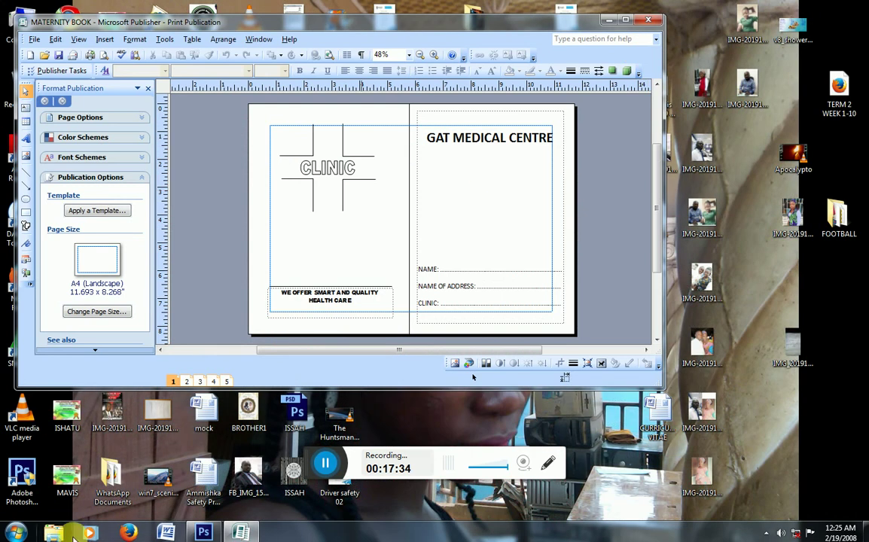
pyautogui.click(59, 533)
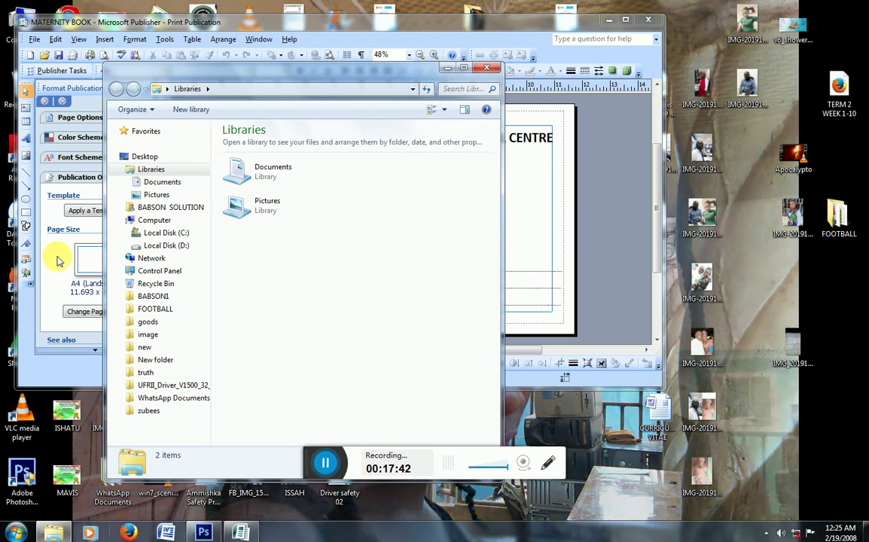
pyautogui.click(185, 210)
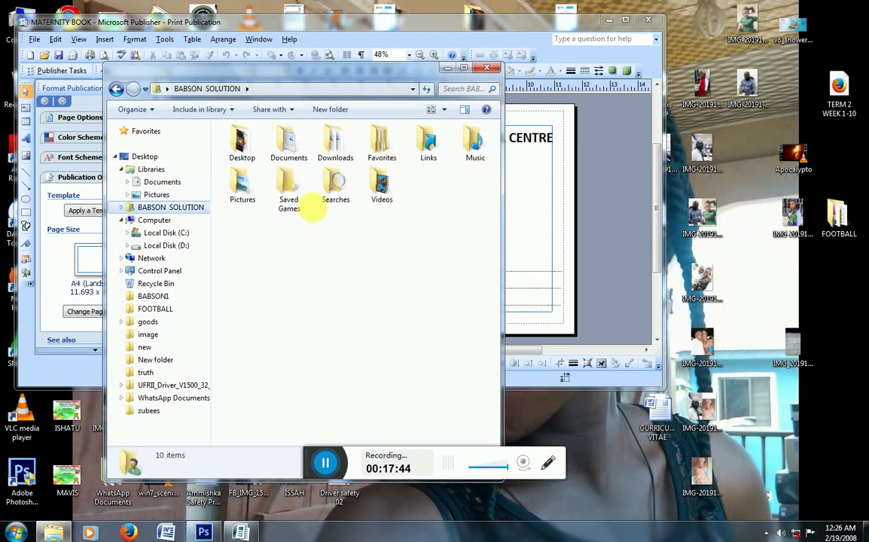
pyautogui.click(167, 246)
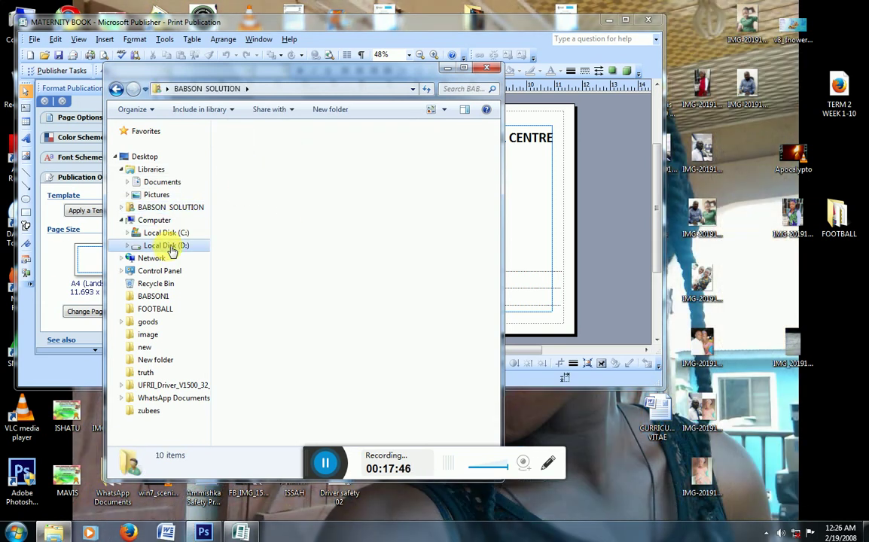
pyautogui.doubleClick(259, 257)
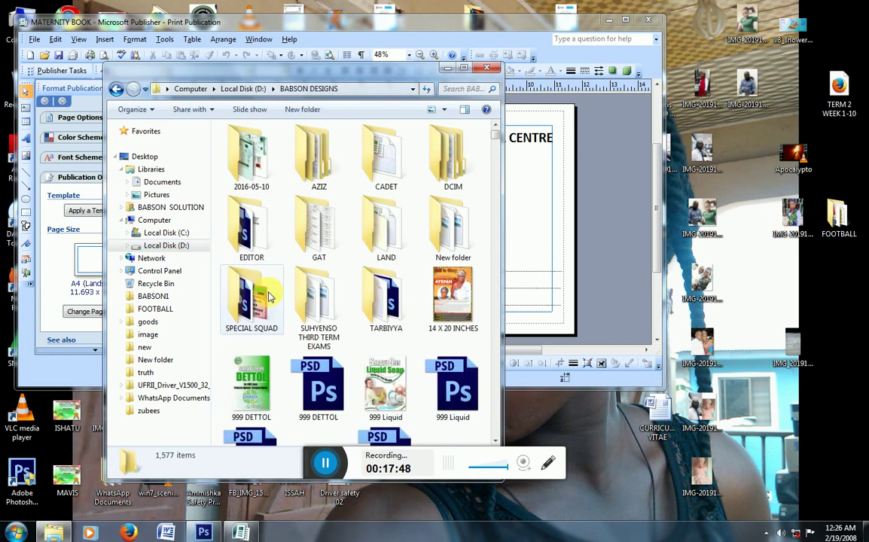
pyautogui.scroll(-5, 257, 305)
pyautogui.click(388, 391)
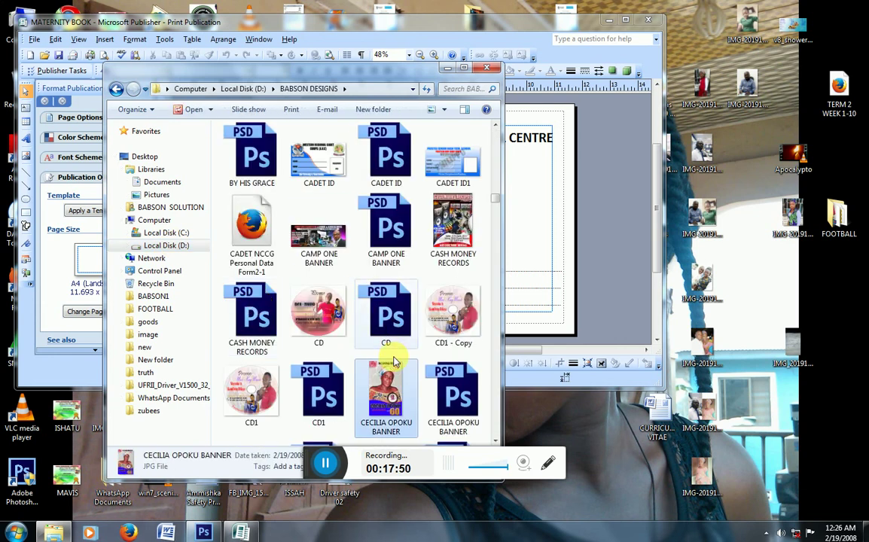
pyautogui.scroll(-2, 392, 387)
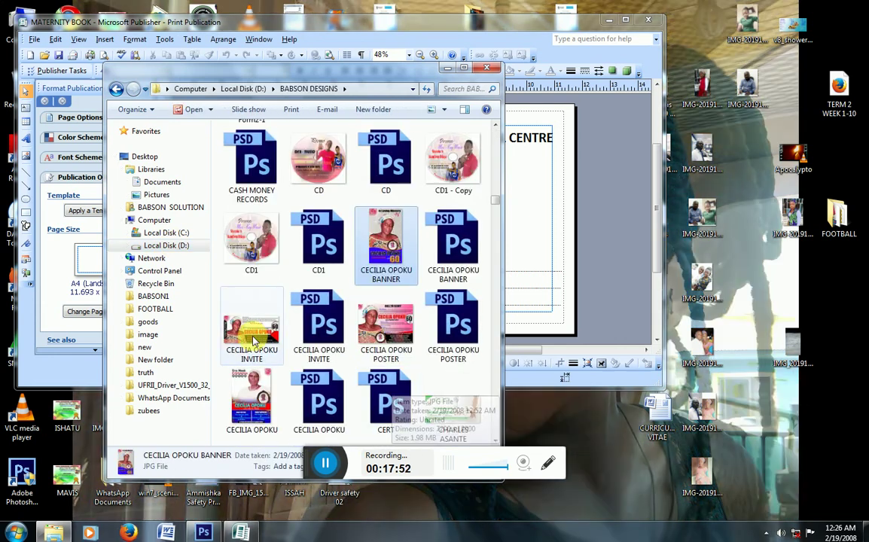
pyautogui.click(254, 339)
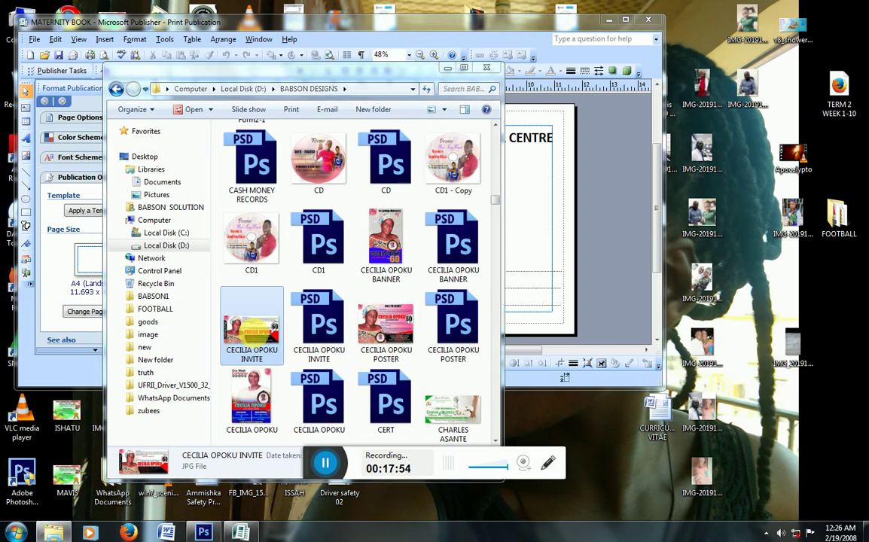
pyautogui.doubleClick(254, 339)
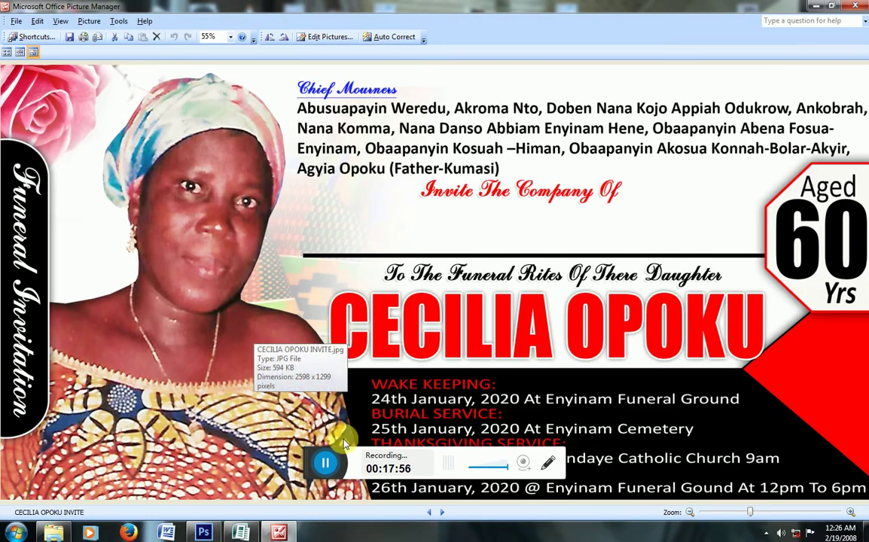
pyautogui.moveTo(326, 478); pyautogui.dragTo(342, 536)
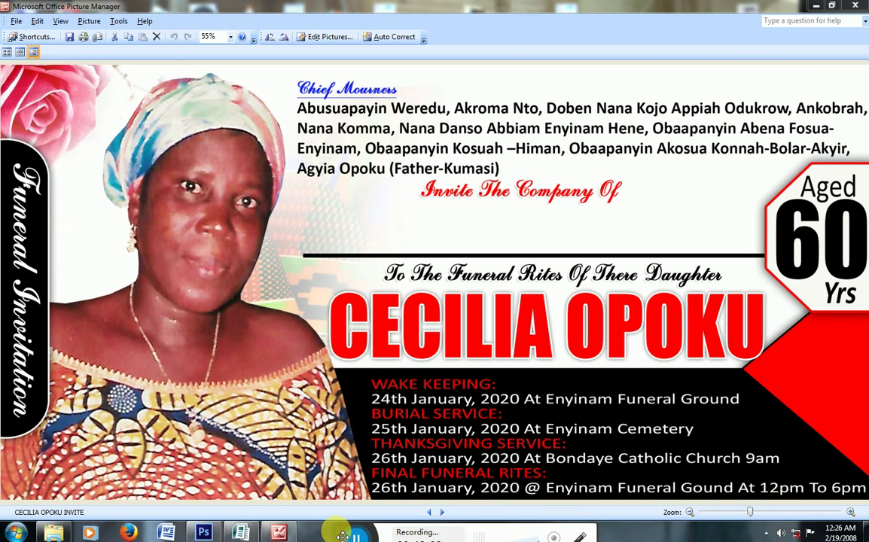
pyautogui.moveTo(342, 536); pyautogui.dragTo(339, 522)
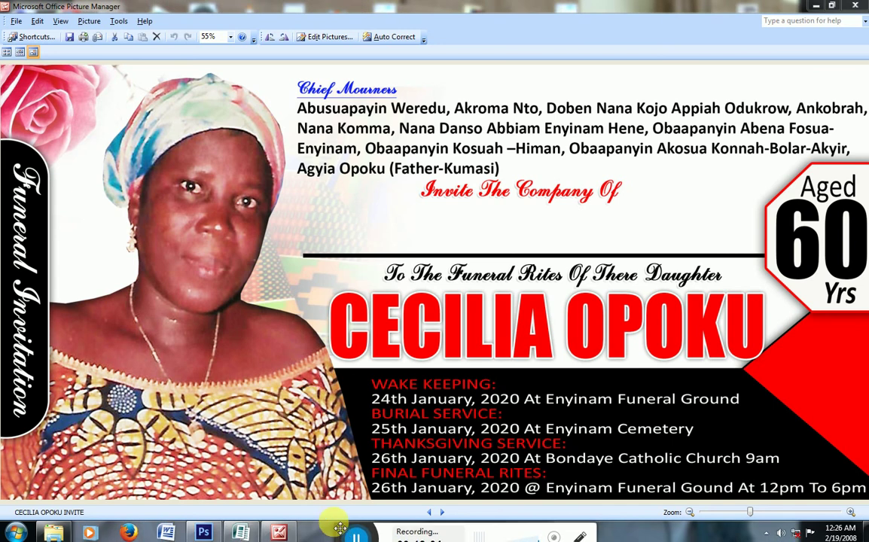